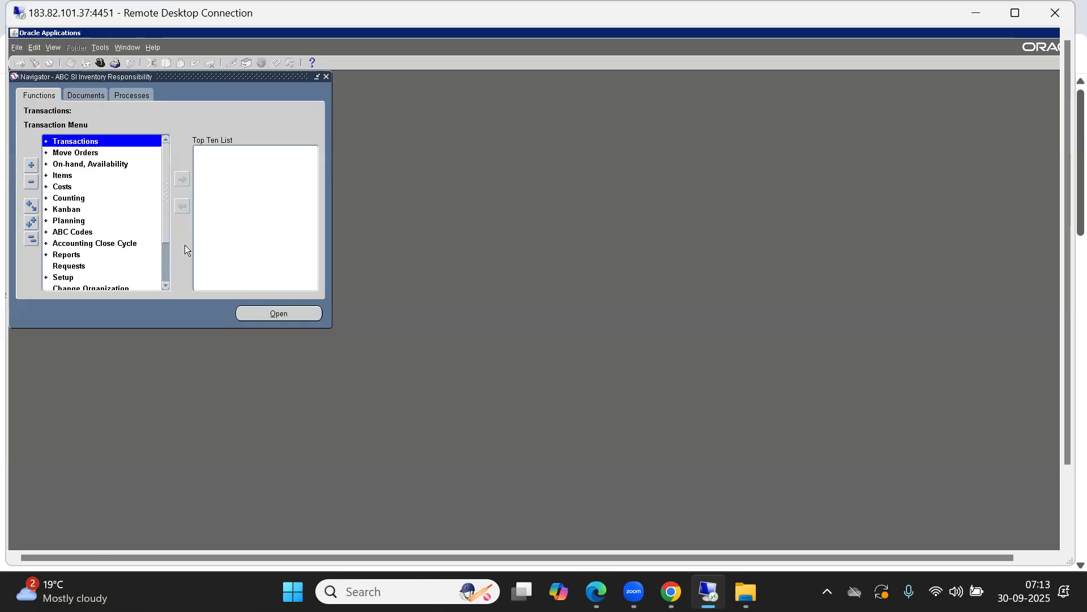
Open the Master Items form under Items for ABC Item Master Organization (ABI).
key(Down)
key(Down)
key(Down)
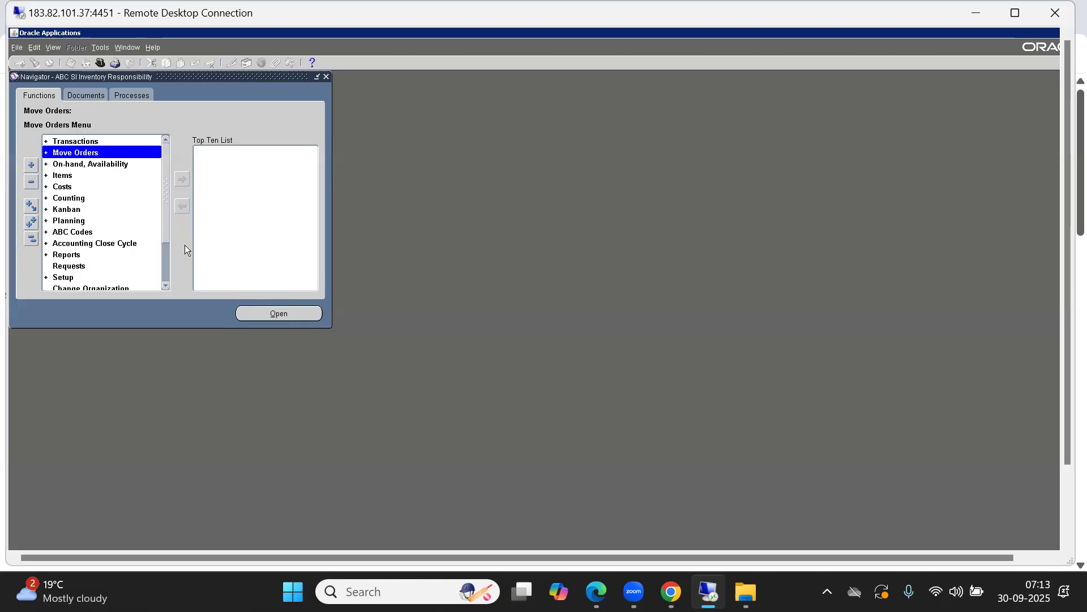
key(Return)
key(Return)
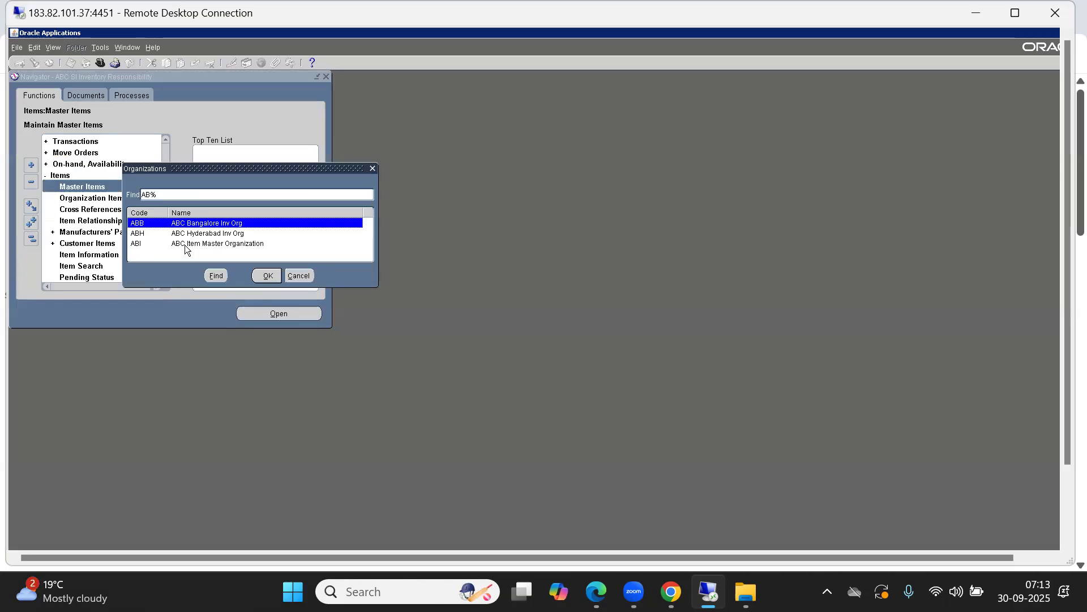
key(Return)
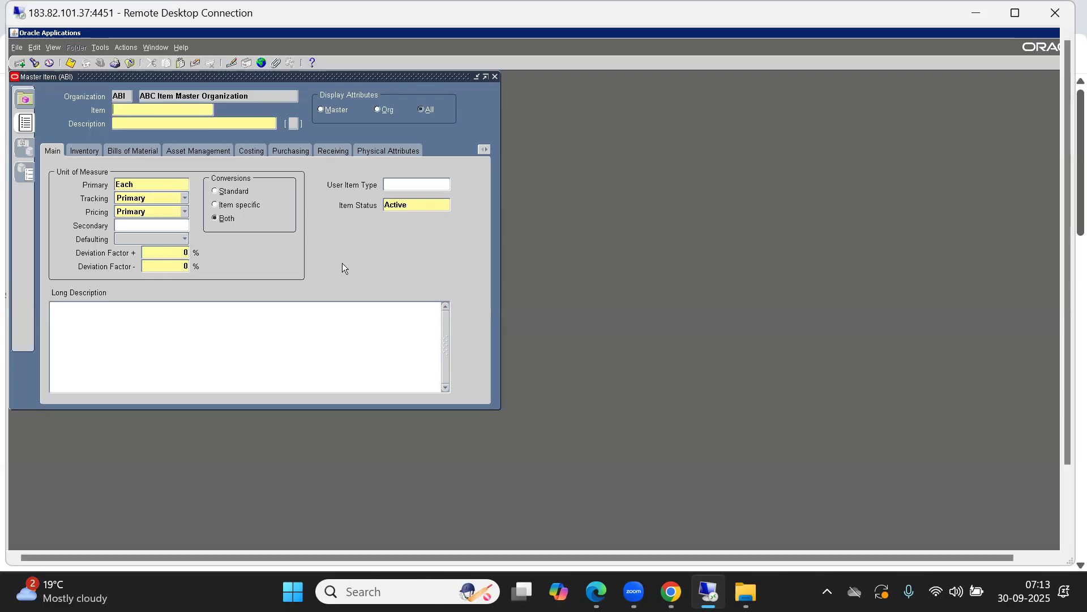
Query all existing master items, review the user item type on the first records, and close the form.
key(F11)
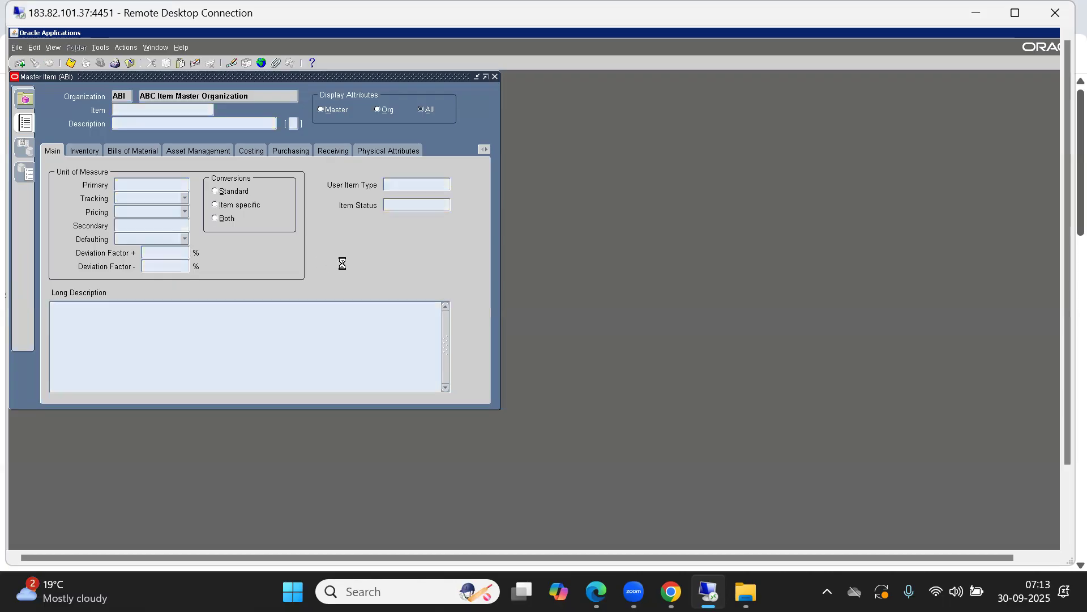
key(ctrl+F11)
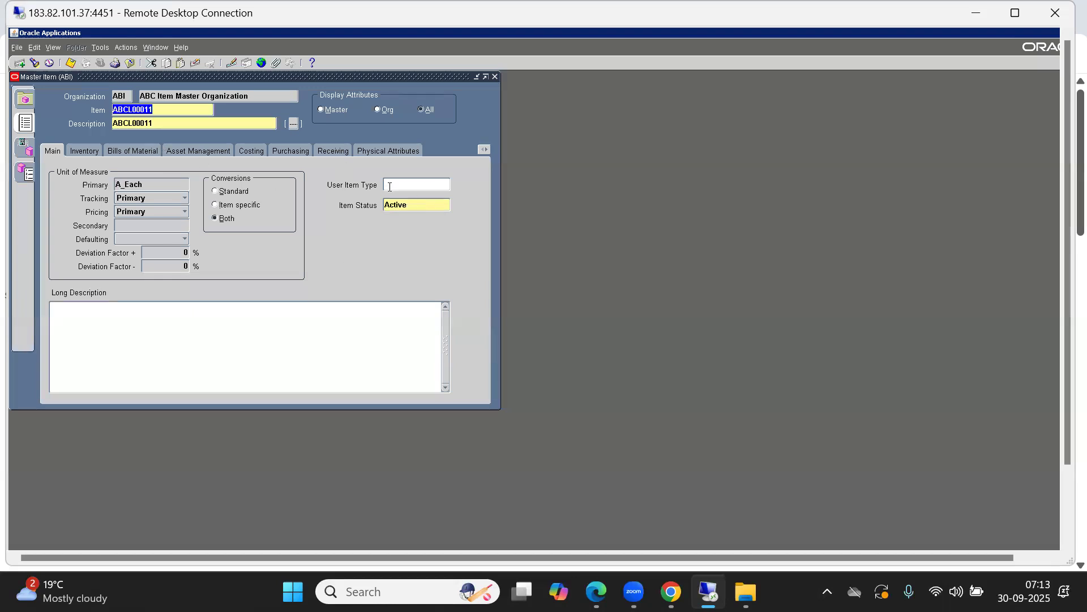
click(415, 184)
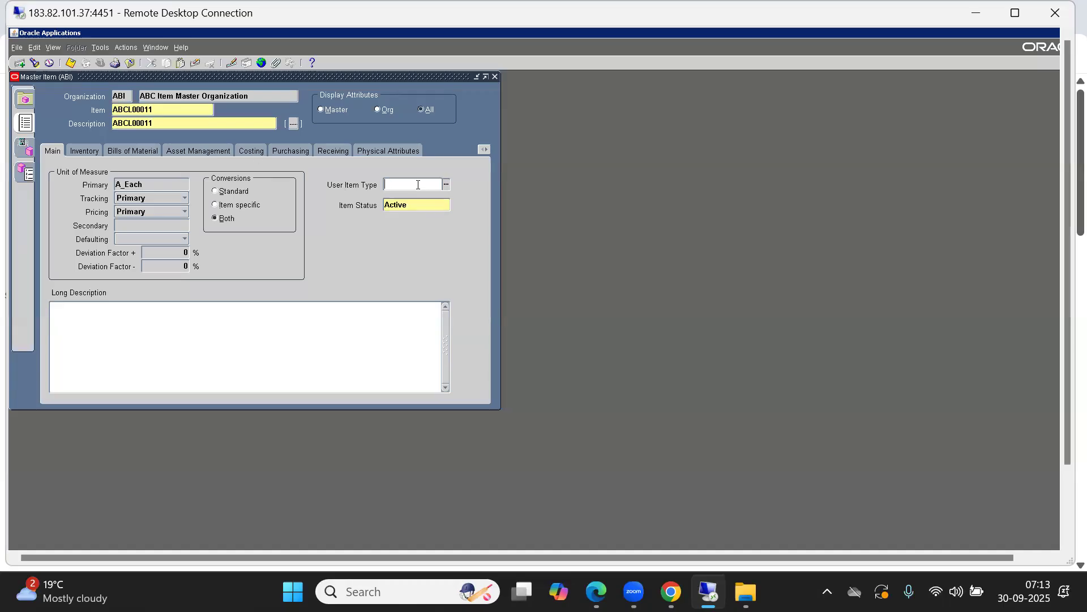
double_click(152, 111)
key(Down)
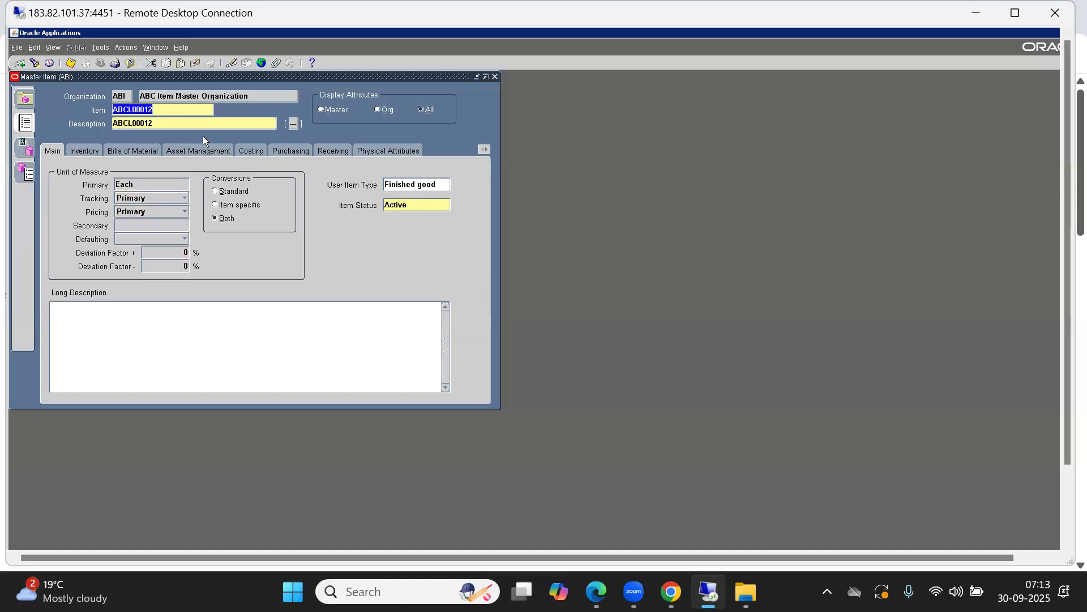
drag(152, 77, 323, 182)
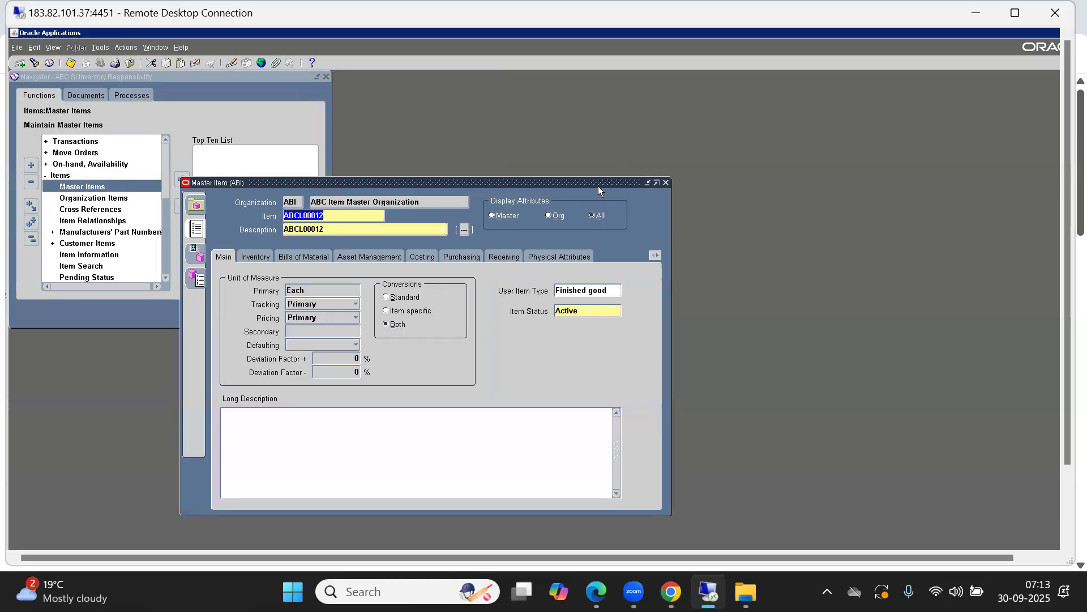
click(666, 183)
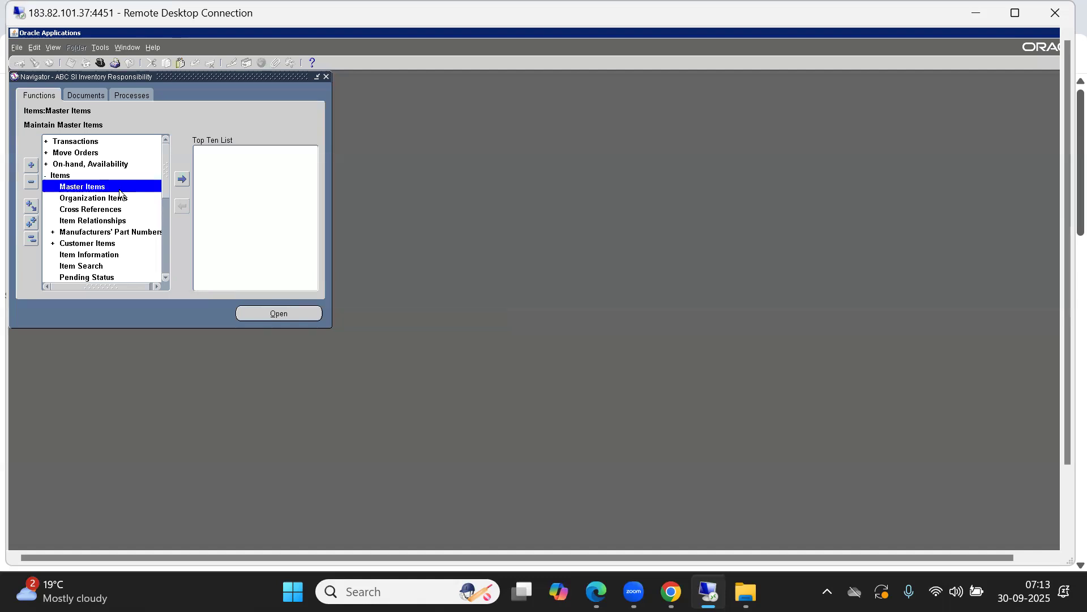
Reopen Master Items and start a new item ABCL0003 with the same description and A_Each as primary unit of measure.
key(Return)
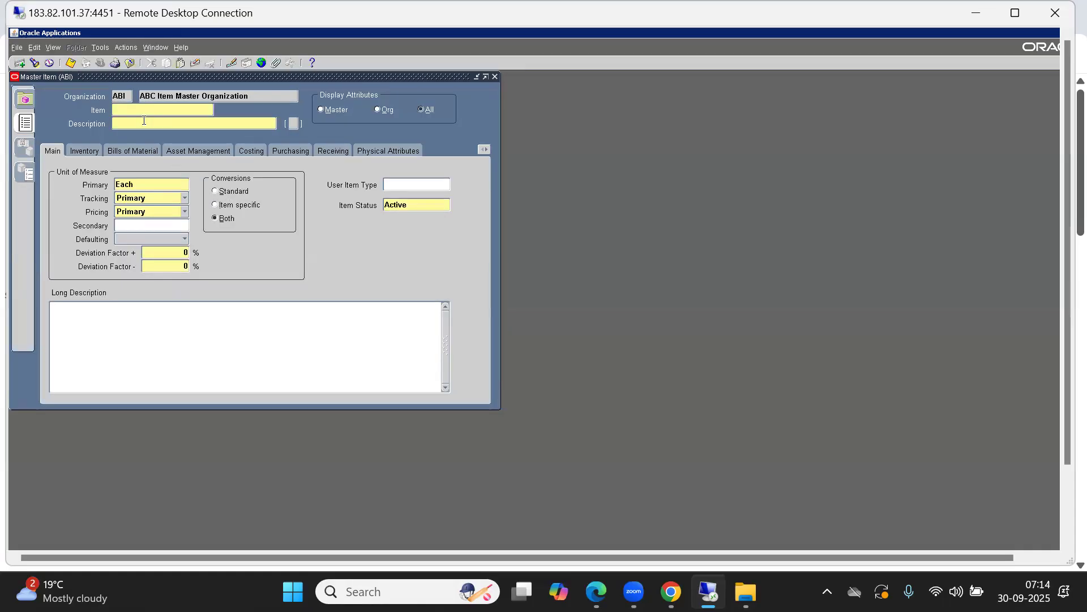
text(ABCL0003)
key(Tab)
click(152, 187)
text(A_Each)
key(Tab)
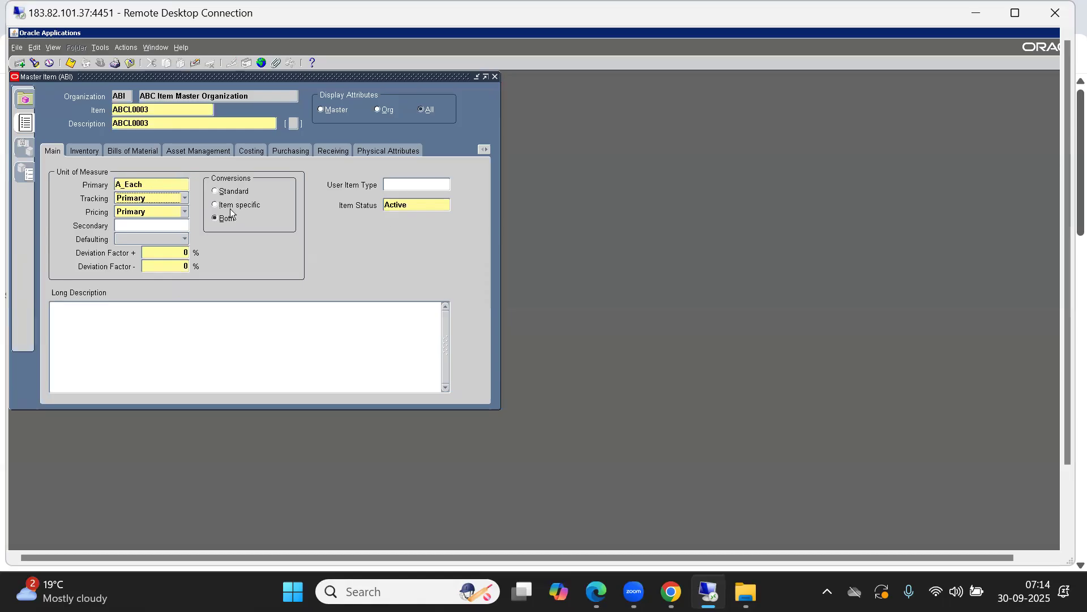
Enable BOM Allowed for the new item and select its costing options.
click(91, 154)
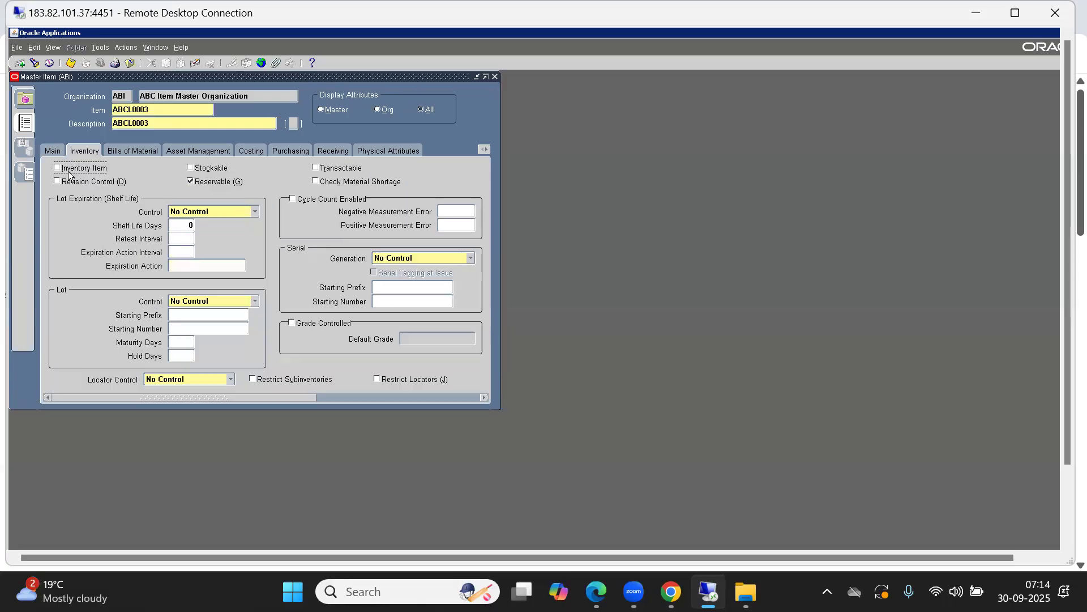
click(135, 148)
click(189, 184)
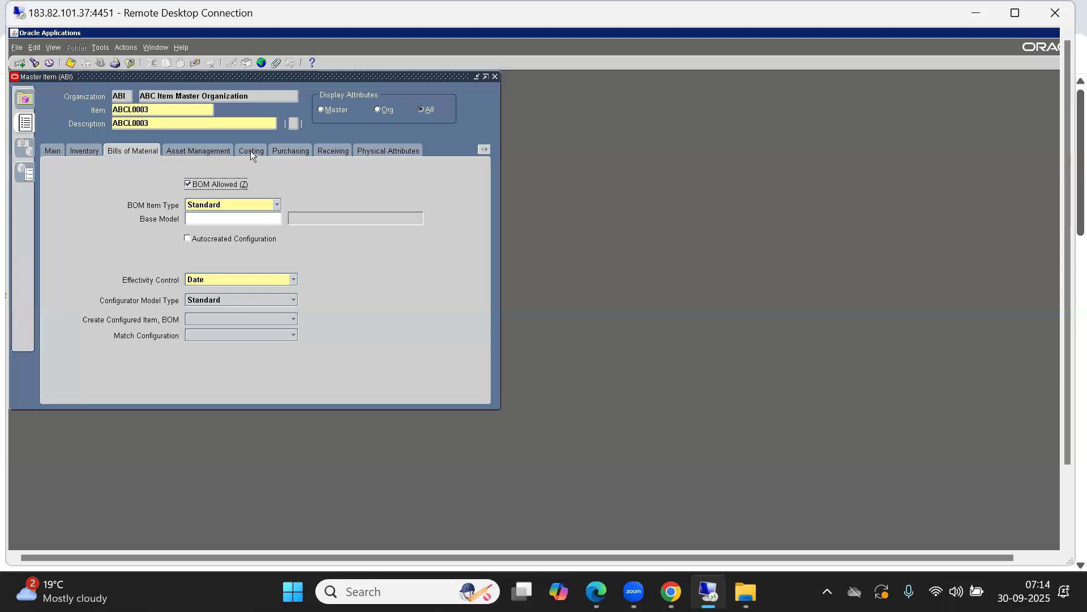
click(250, 150)
click(220, 190)
click(235, 216)
Mark the item as Purchased and Purchasable in its purchasing attributes.
click(297, 152)
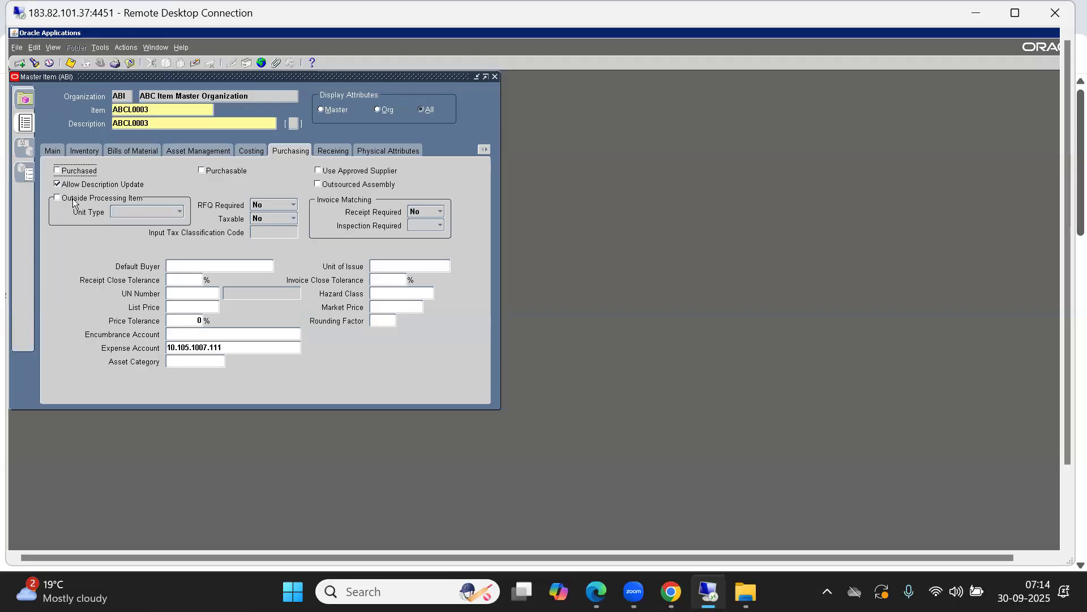
click(74, 175)
click(229, 172)
Set the item's Work In Process supply type to Assembly Pull.
click(335, 150)
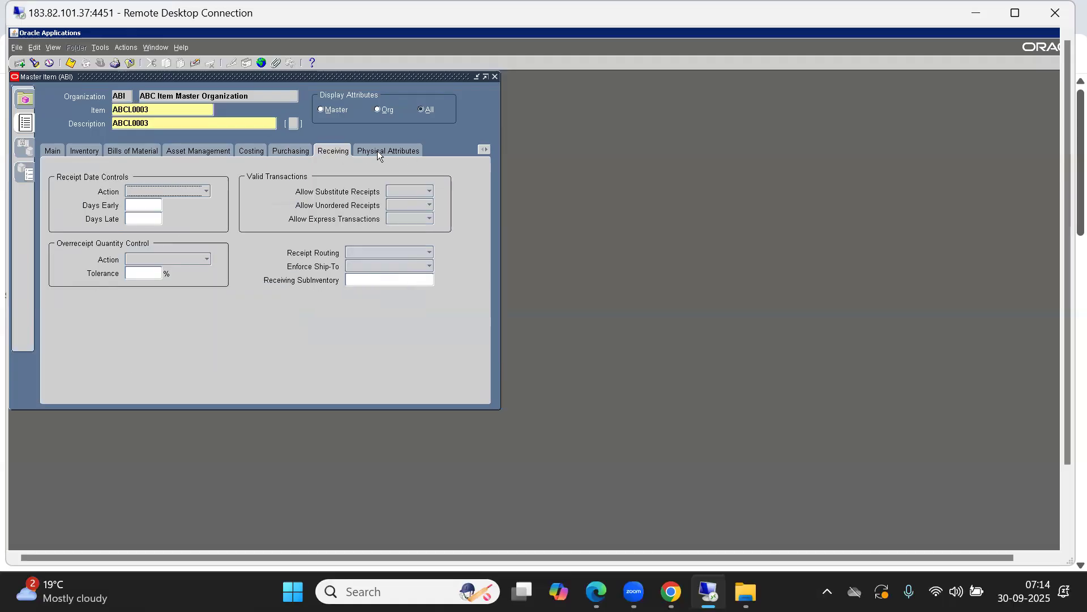
click(480, 151)
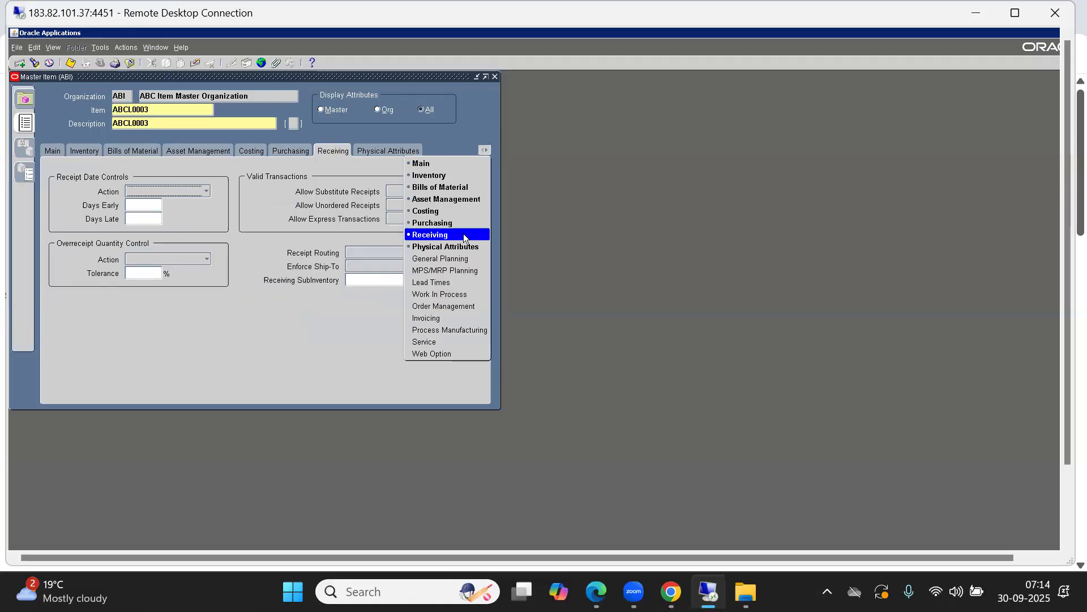
click(431, 294)
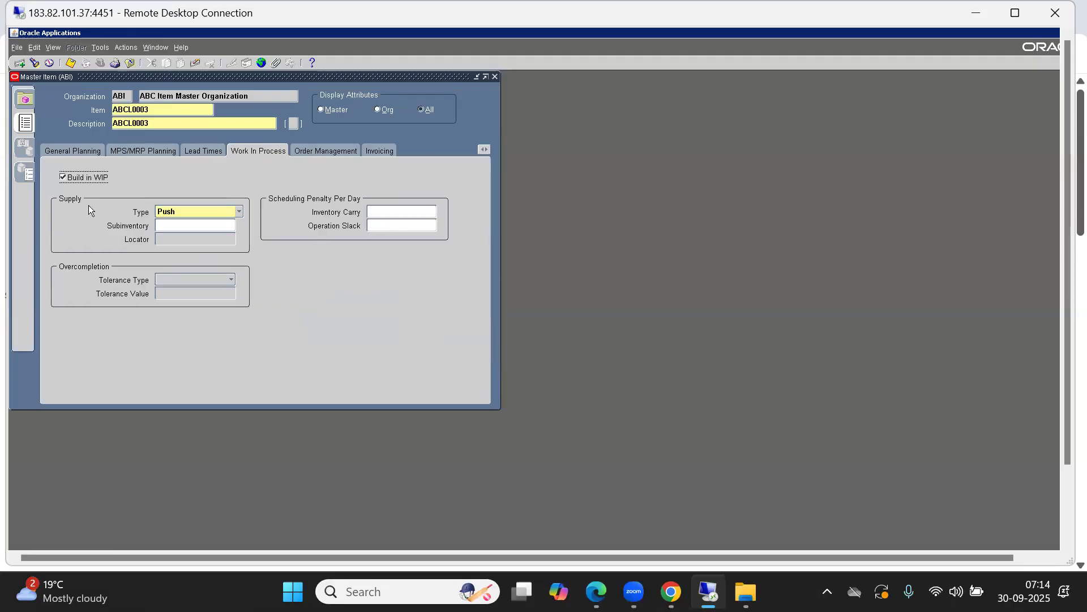
click(203, 210)
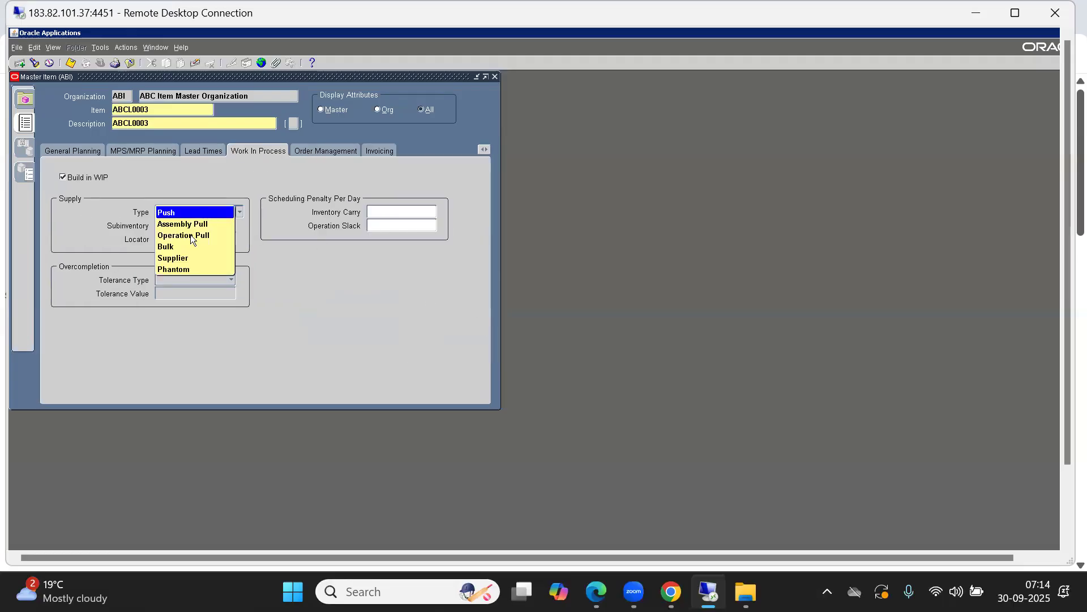
click(173, 225)
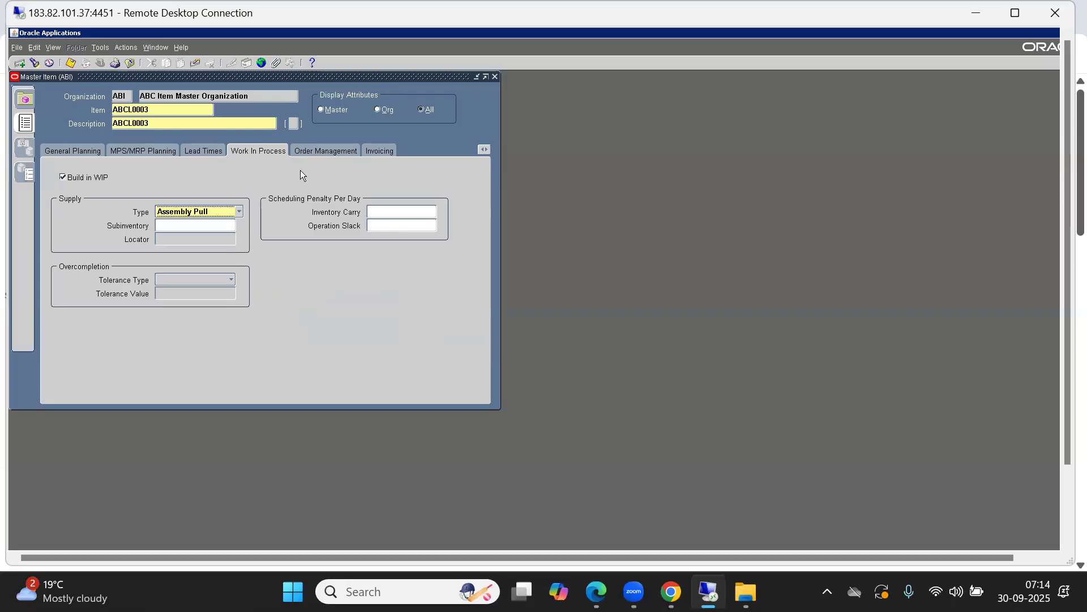
Enable Internal Ordered, Internal Orders Enabled, Shippable, OE Transactable, Returnable and RMA Inspection Required in the order management attributes.
click(337, 152)
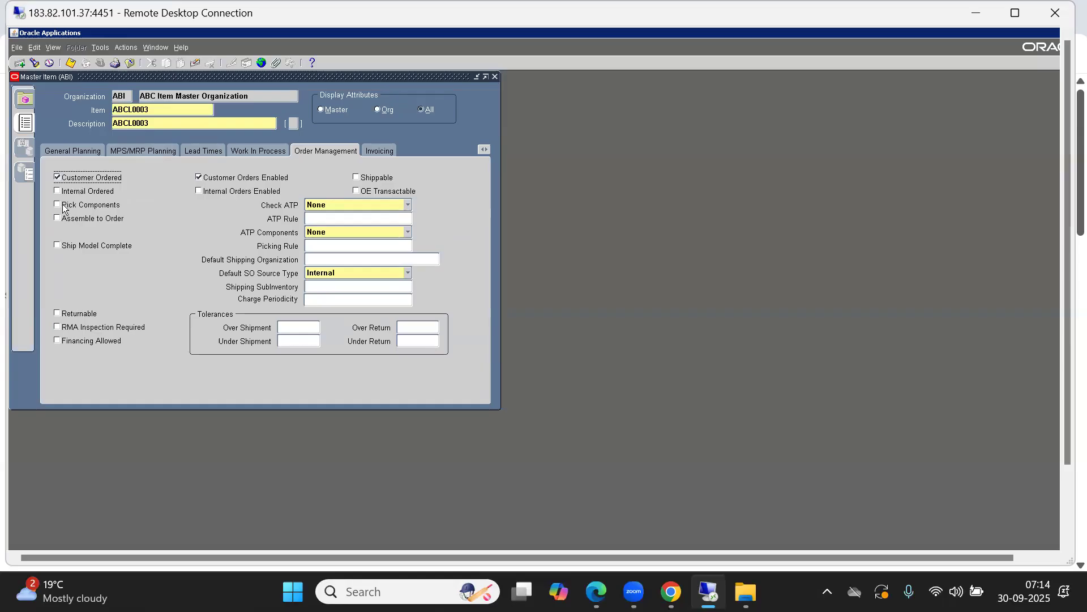
click(79, 192)
click(369, 191)
click(63, 316)
click(72, 327)
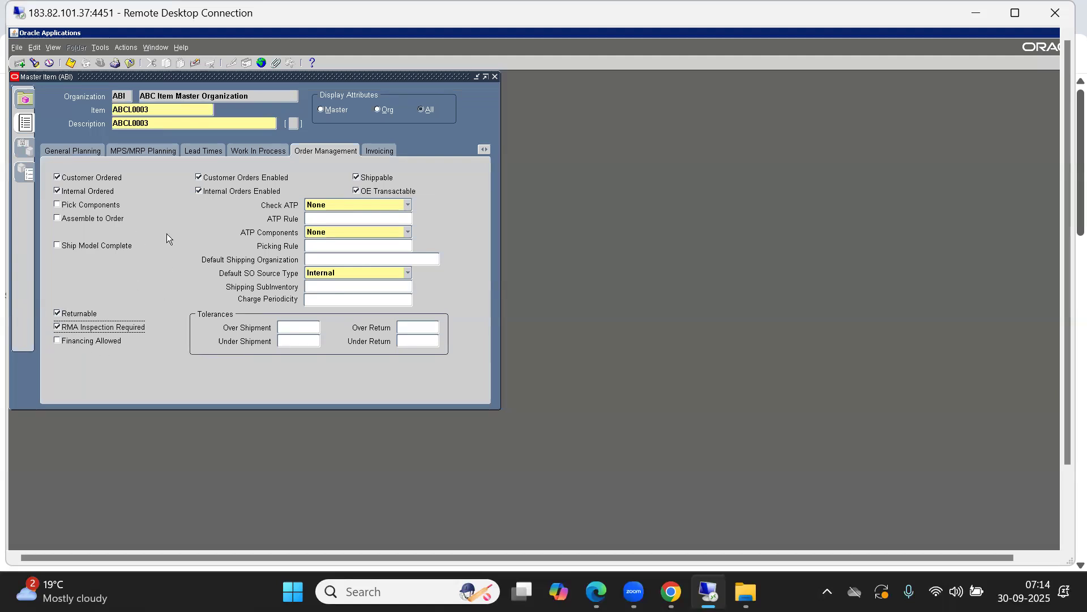
Set the item's default shipping organization to ABC Bangalore Inv Org.
click(316, 257)
key(ctrl+l)
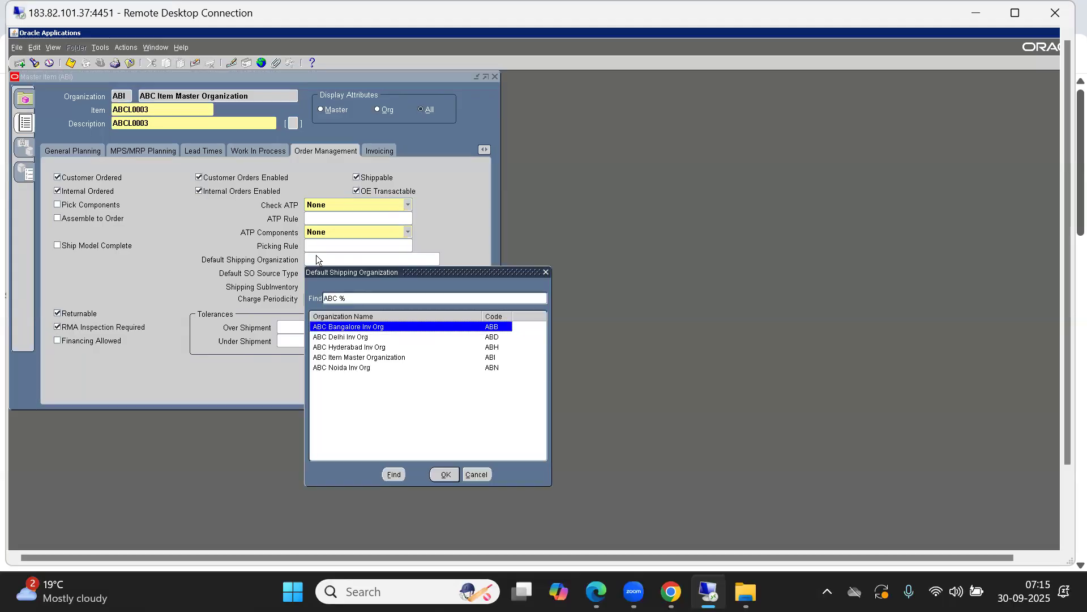
key(Return)
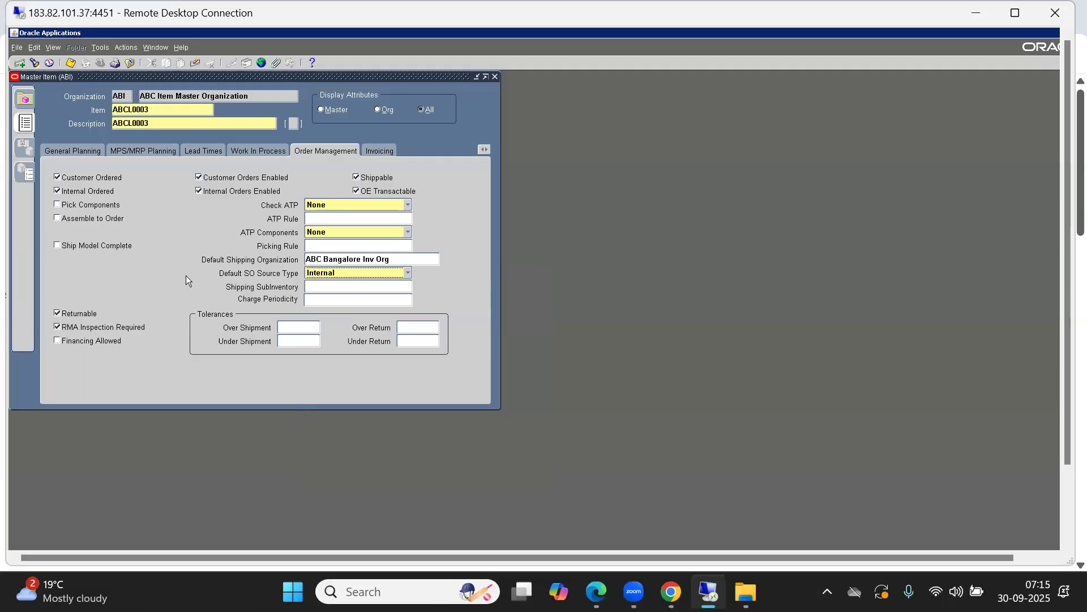
Enable Invoiceable Item and Invoice Enabled for the item and try to save it.
click(384, 152)
click(220, 187)
click(223, 200)
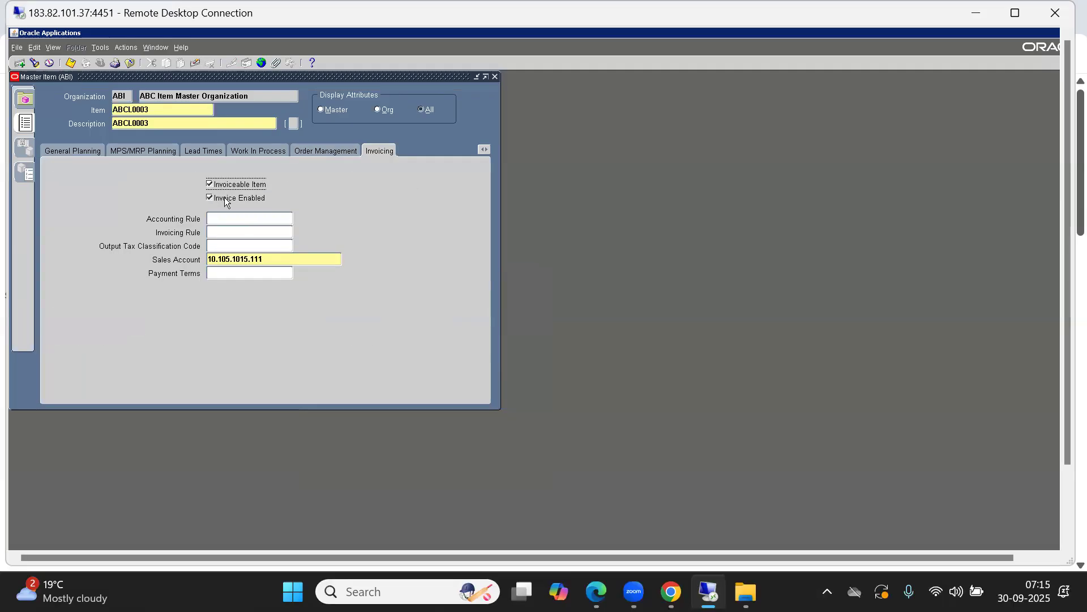
click(484, 150)
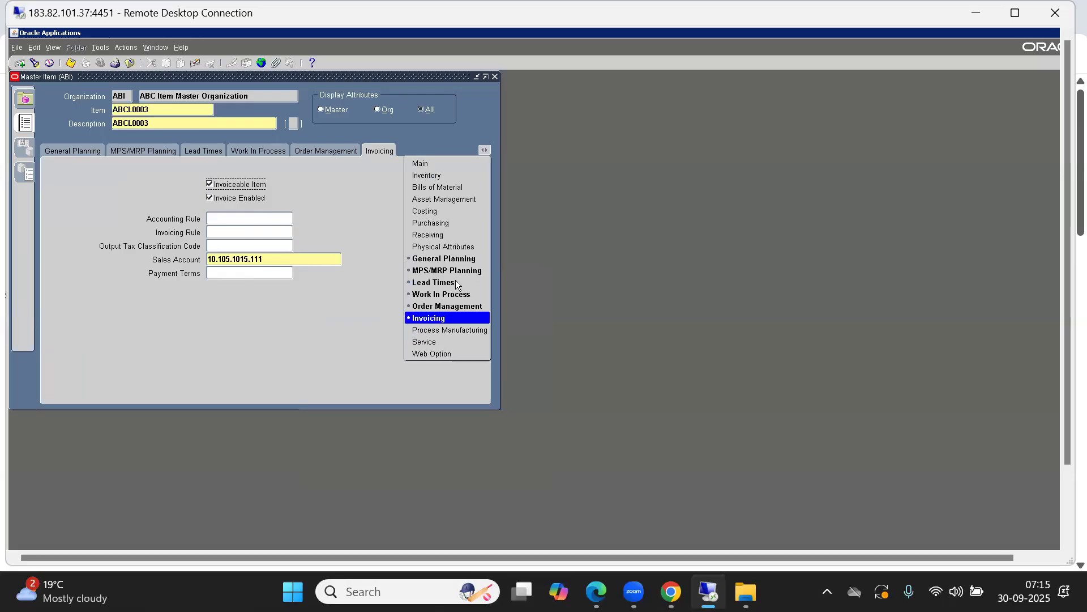
click(339, 224)
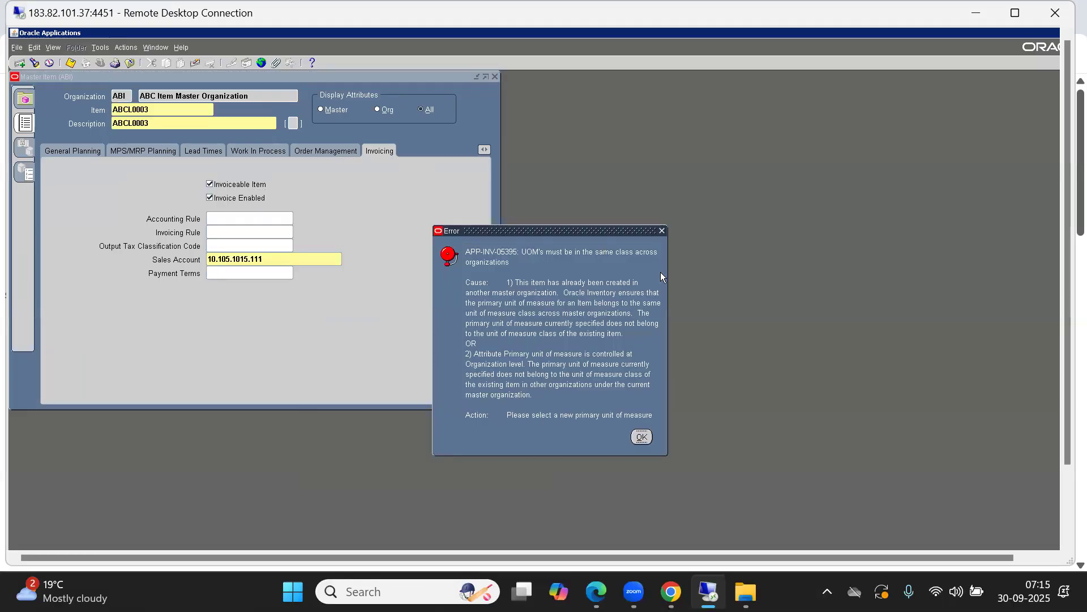
Dismiss the error, change the item and description to ABCL00033, and cancel the additional item fields.
click(646, 439)
click(646, 439)
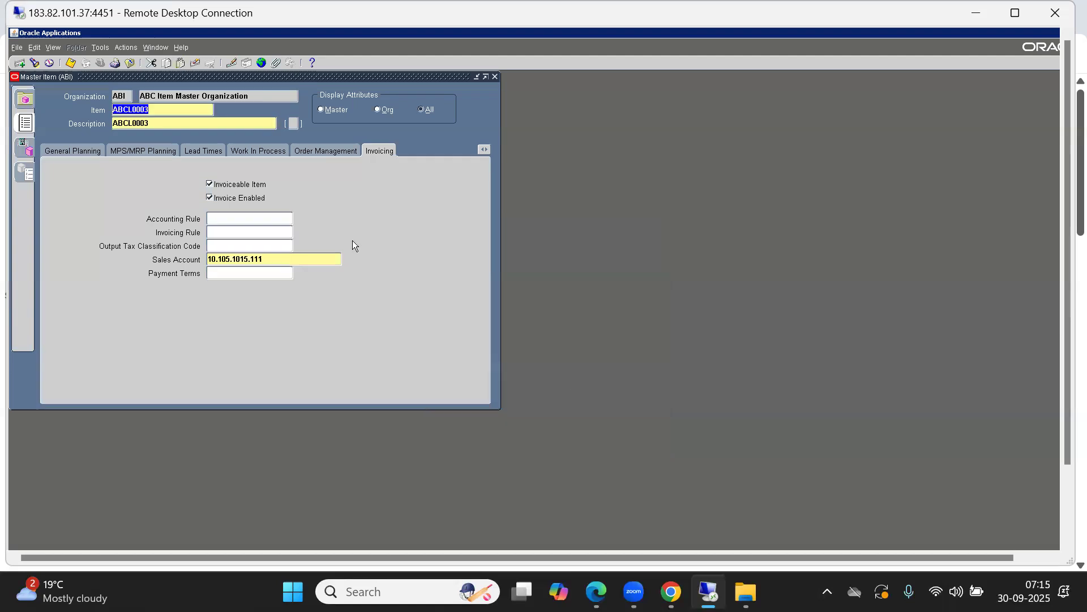
click(160, 110)
key(Tab)
key(Right)
key(Tab)
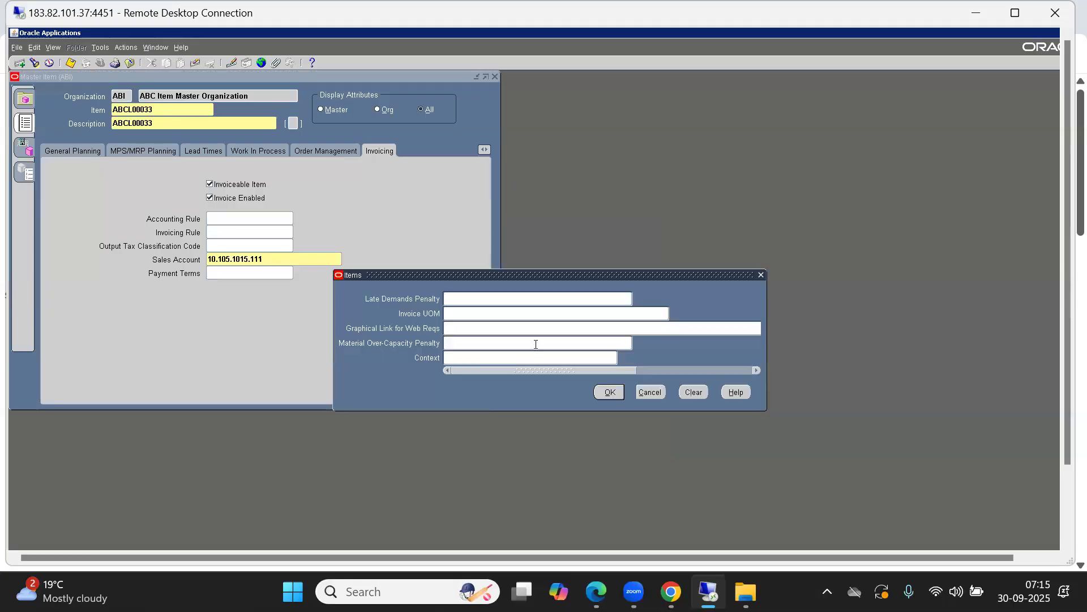
click(653, 391)
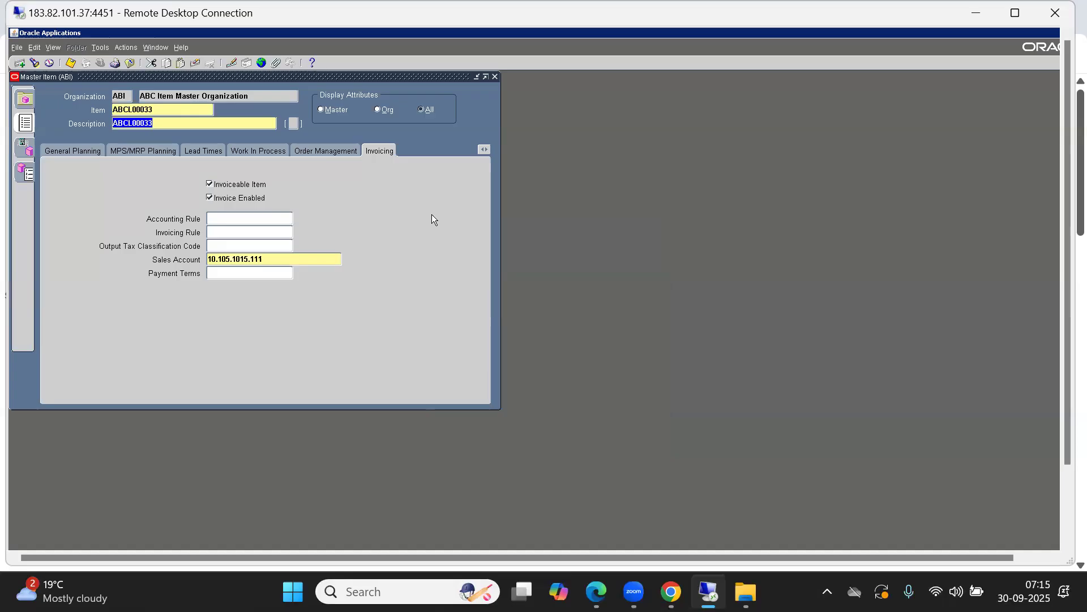
Assign item ABCL00033 to ABC Bangalore Inv Org in its organization assignment and return to the item's attributes.
click(167, 110)
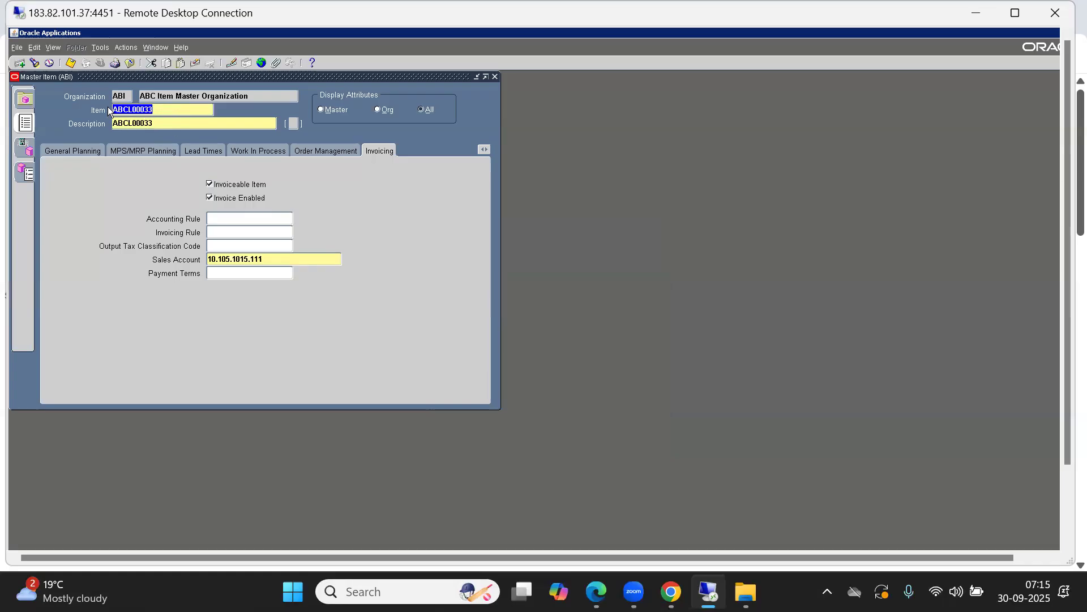
click(173, 109)
drag(151, 111, 56, 111)
click(100, 48)
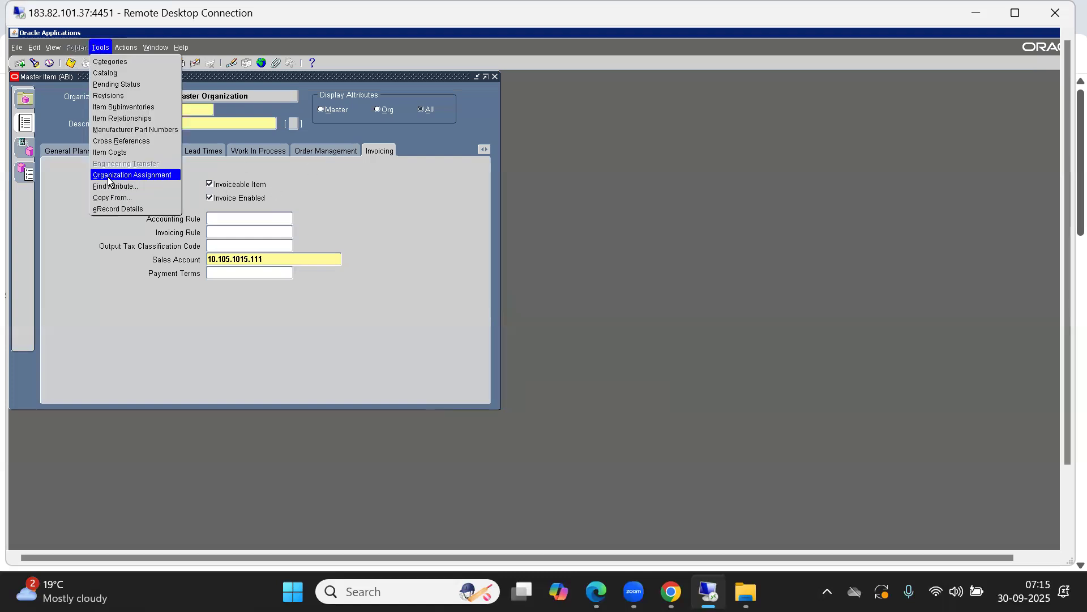
click(132, 174)
click(450, 171)
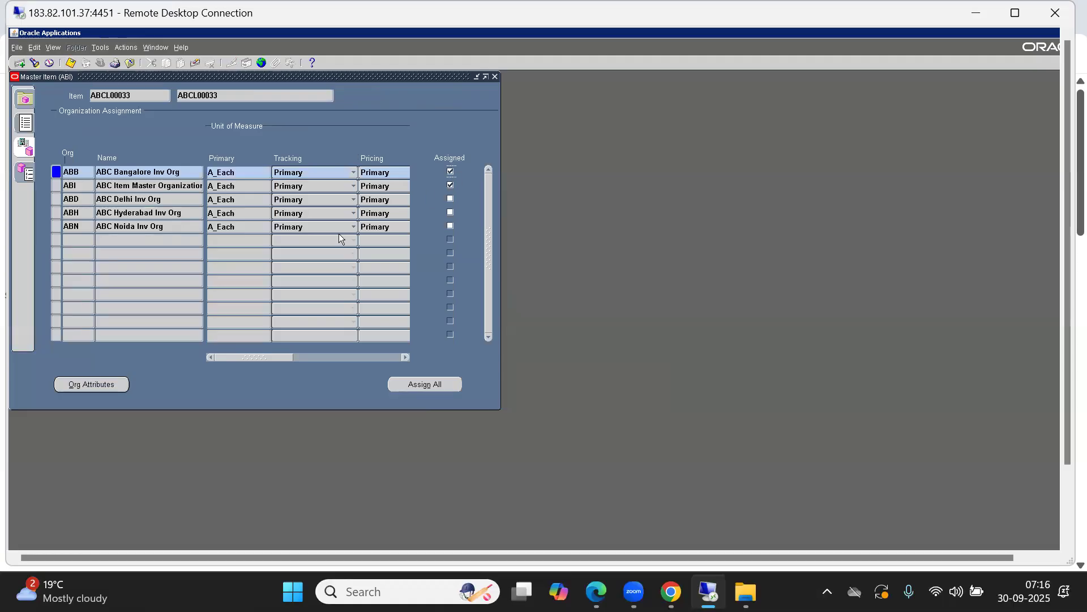
click(24, 121)
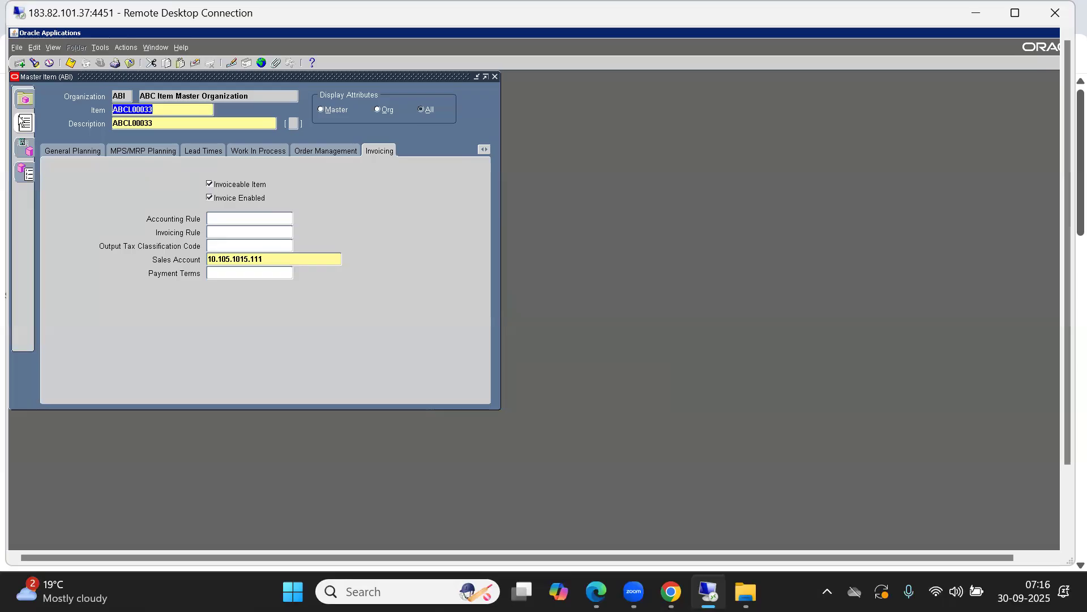
Close the ABCL00033 item form and reopen a blank Master Items form.
drag(120, 79, 226, 149)
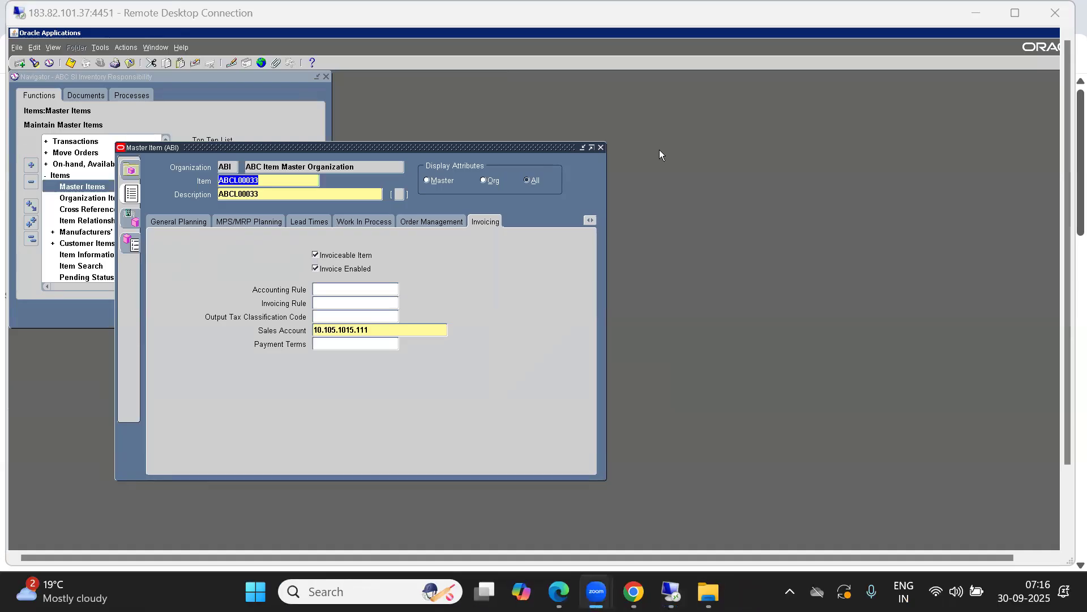
click(601, 147)
double_click(79, 187)
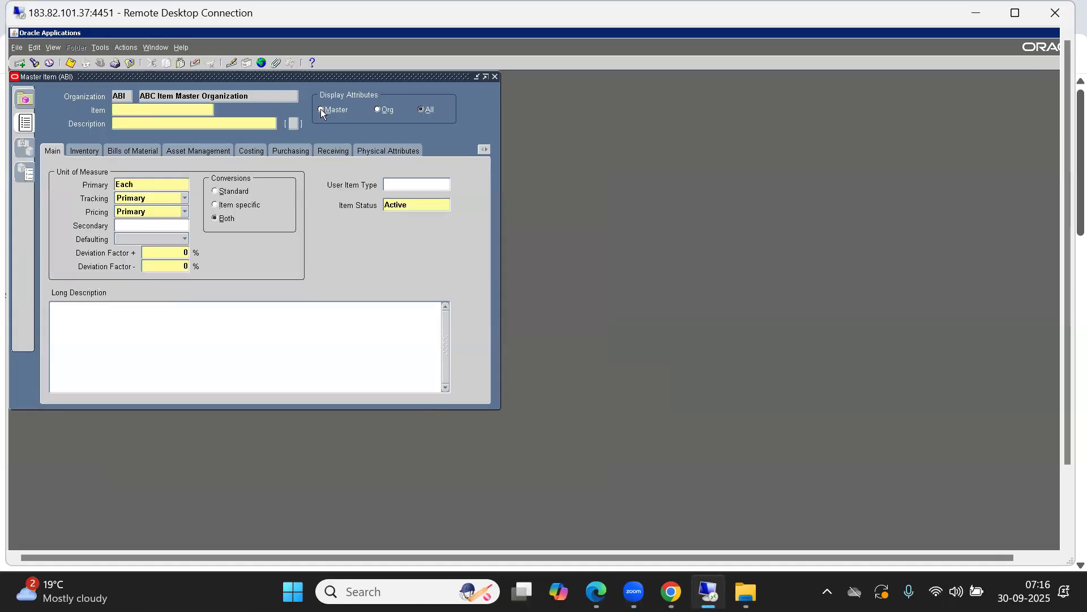
Enter ABCL00034 as both the item and its description in the blank master item form.
drag(232, 77, 431, 132)
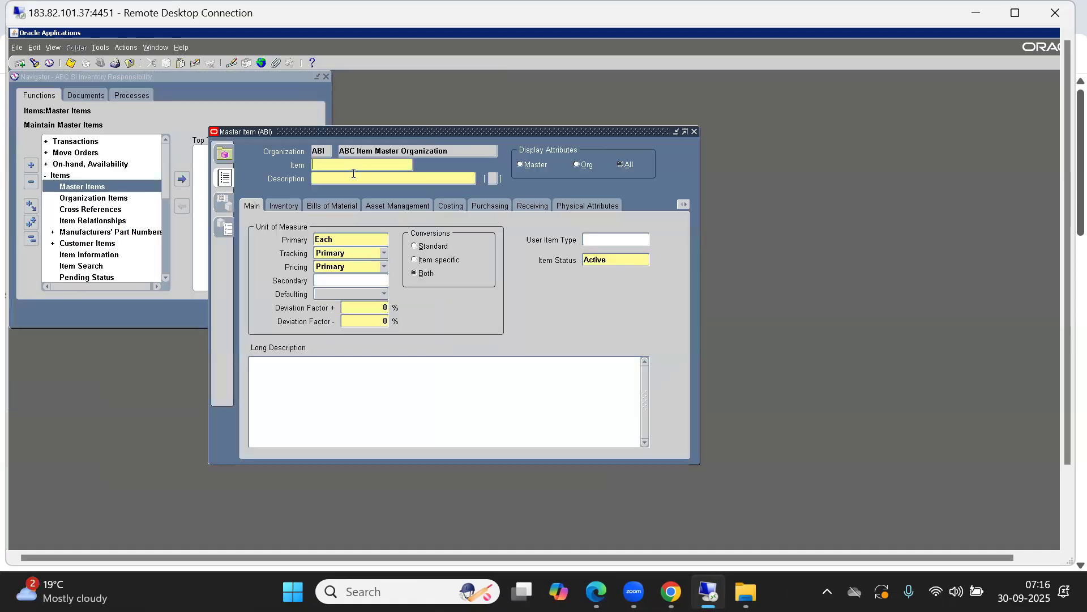
text(ABCL00034)
key(Tab)
key(shift+Tab)
key(ctrl+c)
key(Tab)
key(ctrl+v)
Set the primary unit of measure of ABCL00034 to A_Each.
click(346, 235)
text(A)
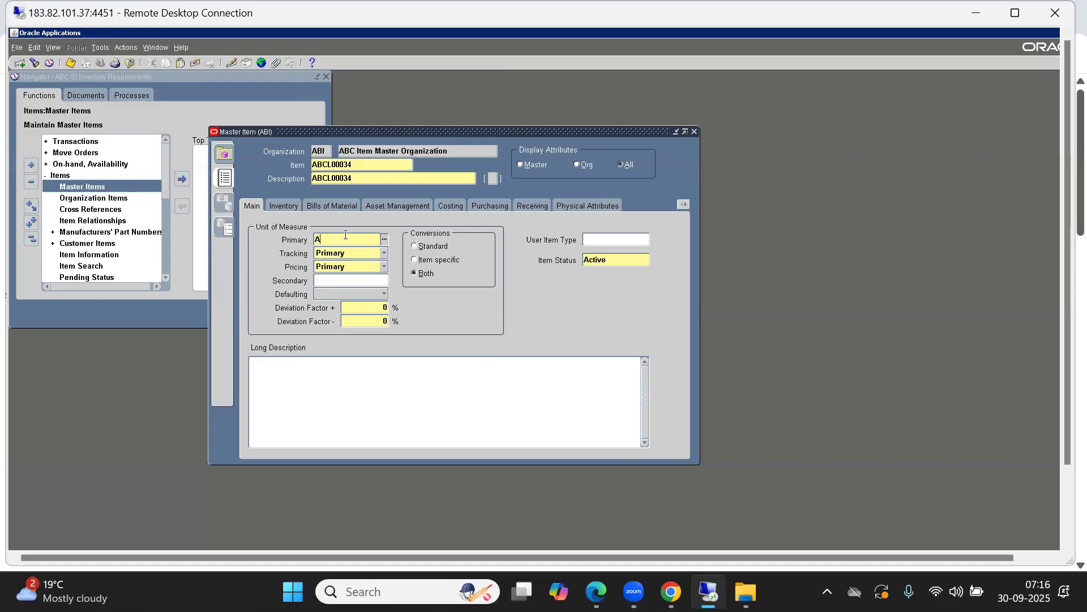
text(_Each)
key(Tab)
Choose Finished Good as the template to copy attributes from for item ABCL00034.
click(100, 48)
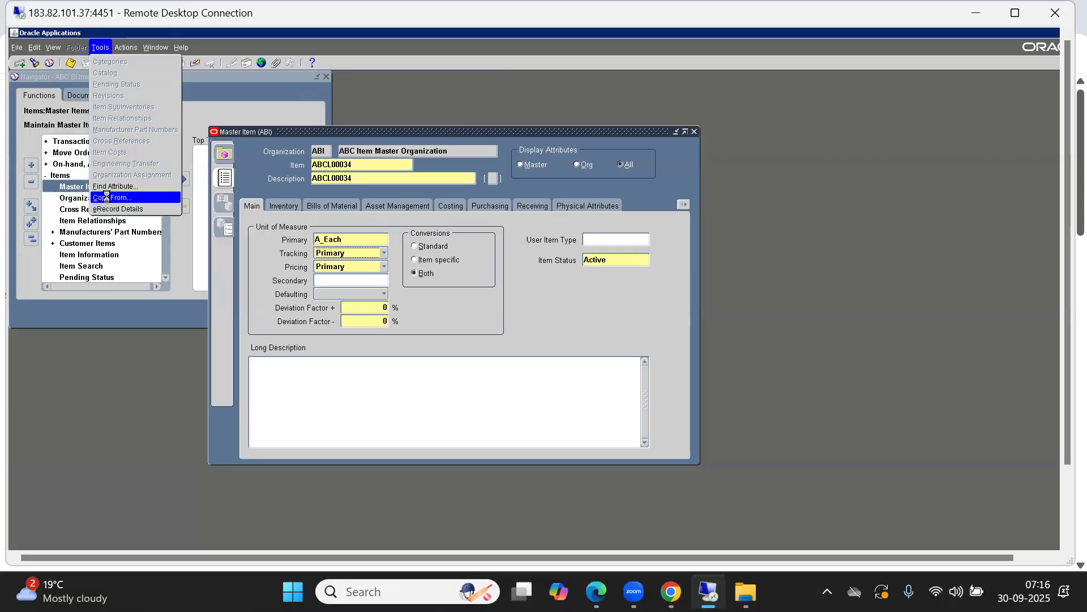
click(106, 197)
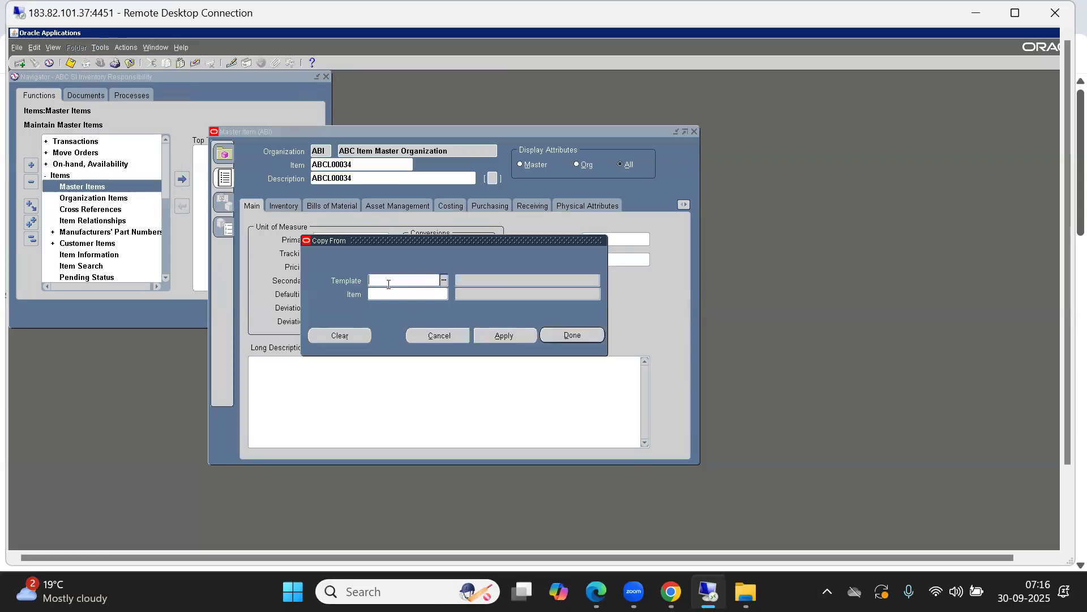
text(Fin)
key(Tab)
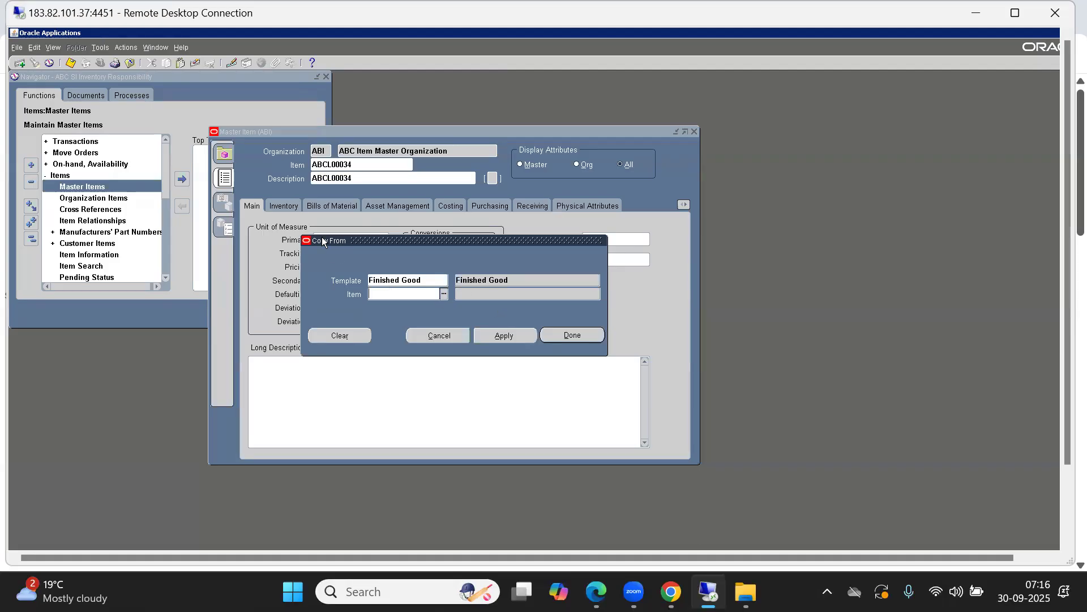
Look up the available templates beginning with f and pick Finished Good again.
click(393, 284)
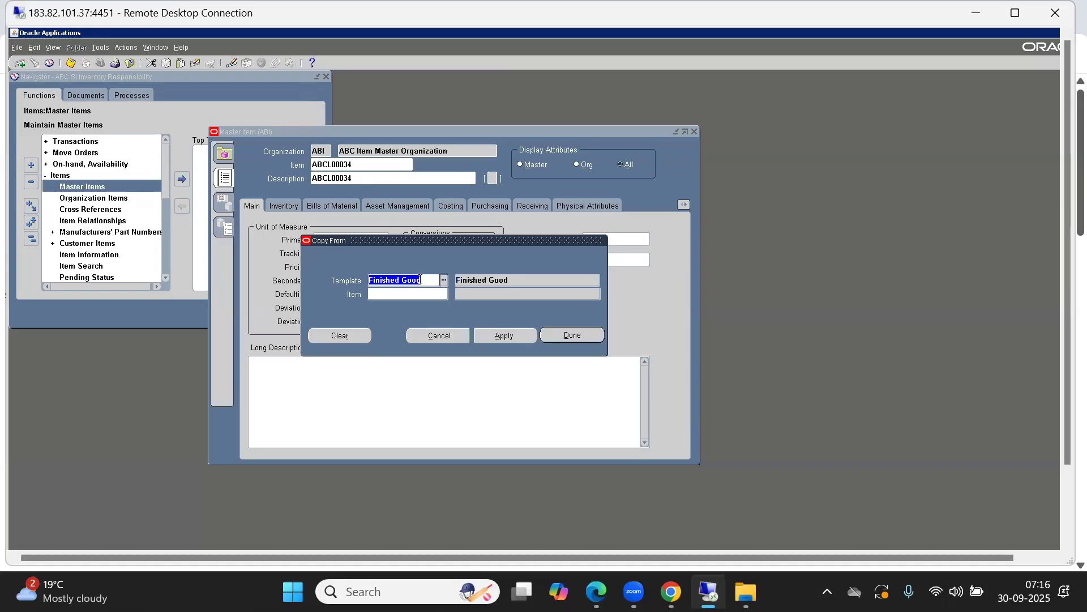
key(ctrl+l)
text(f)
key(Down)
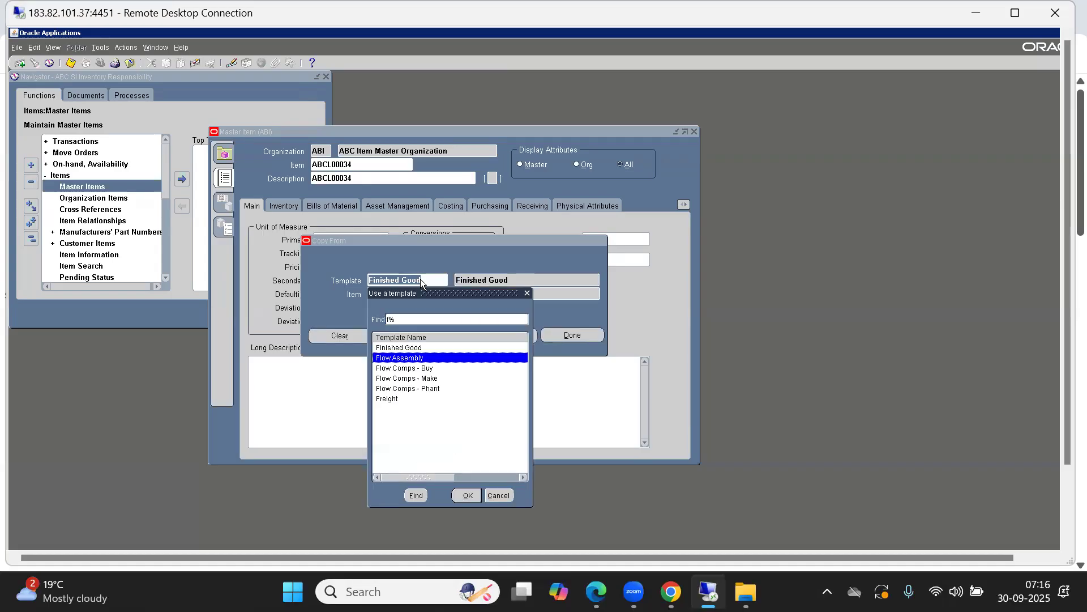
key(Up)
key(Return)
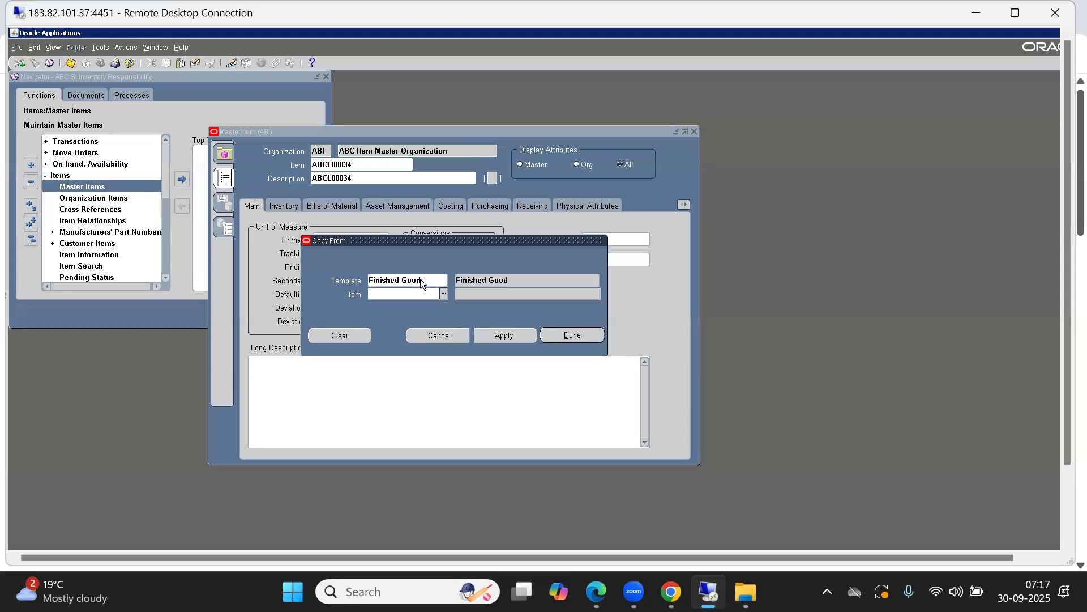
key(shift+Tab)
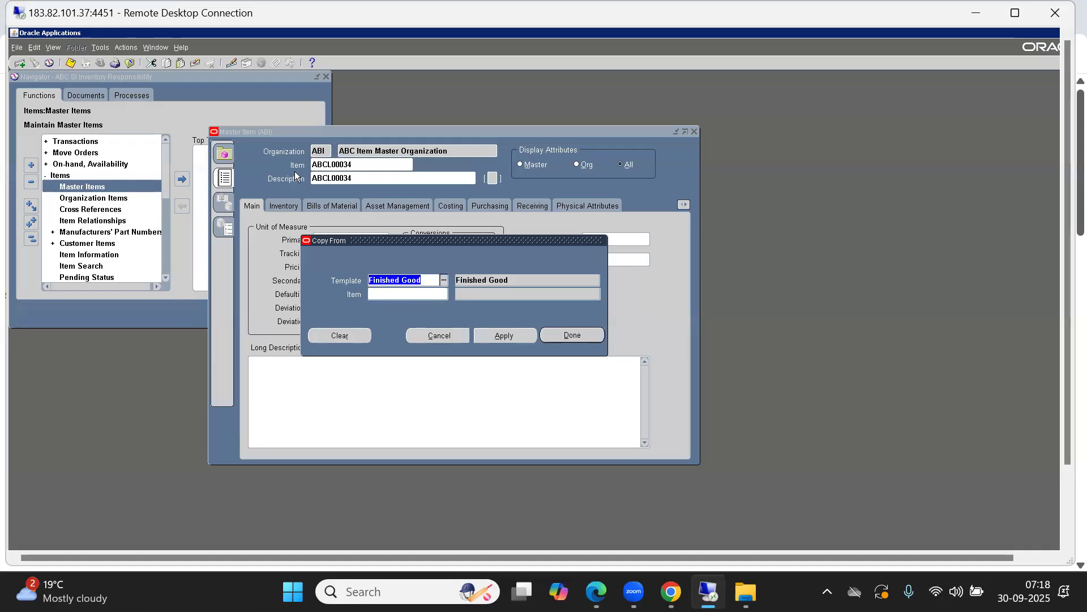
Apply the Finished Good template to ABCL00034, check the user item type and save the item.
click(497, 336)
click(572, 335)
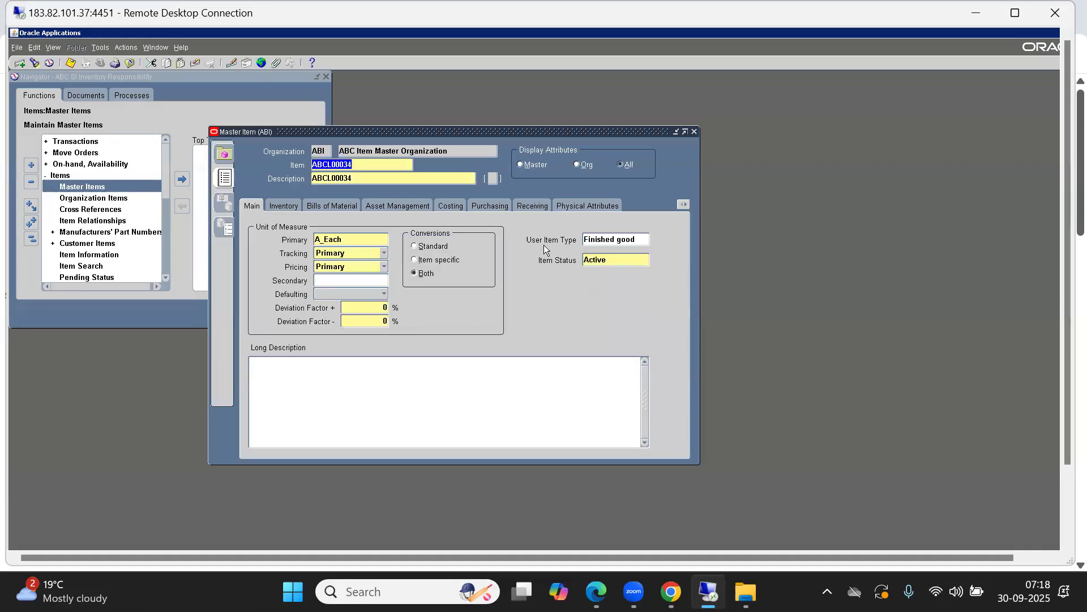
click(623, 236)
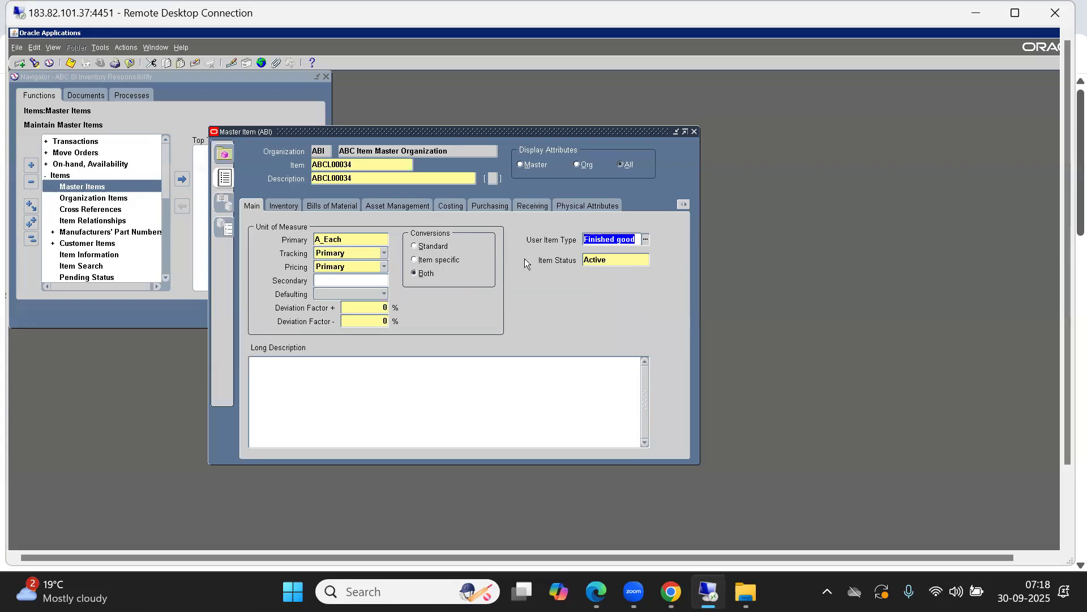
key(ctrl+s)
Assign ABCL00034 to ABC Bangalore Inv Org and ABC Hyderabad Inv Org, save the assignment and close the item form.
click(100, 49)
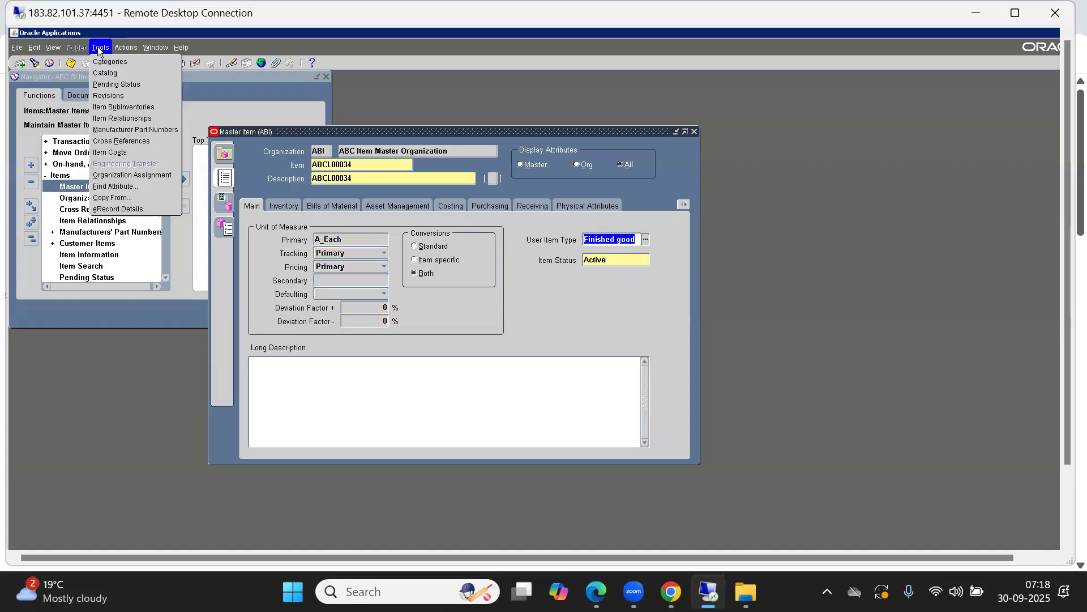
click(120, 175)
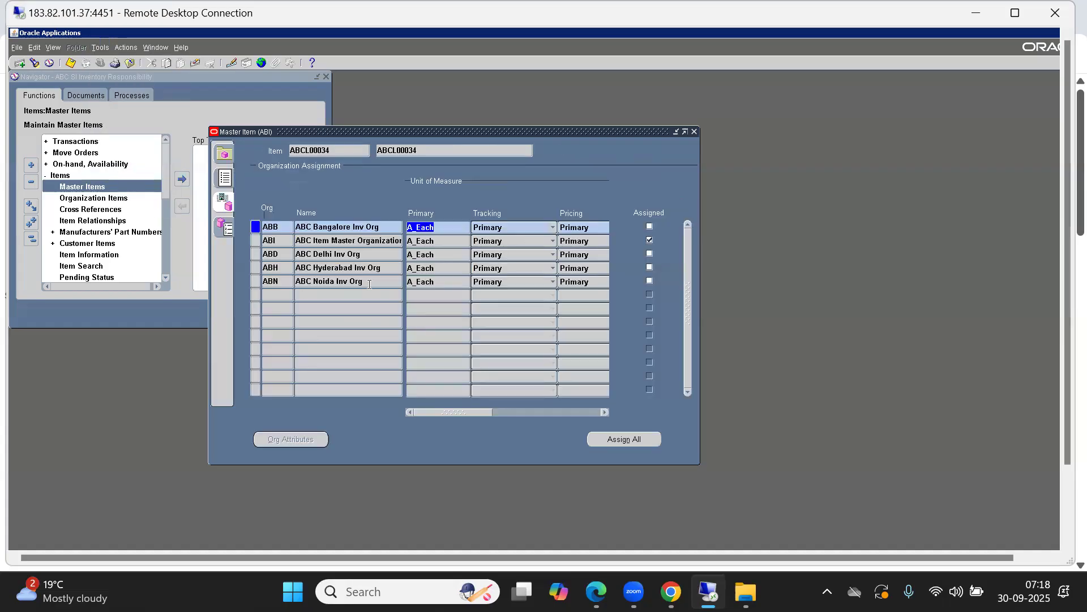
click(650, 226)
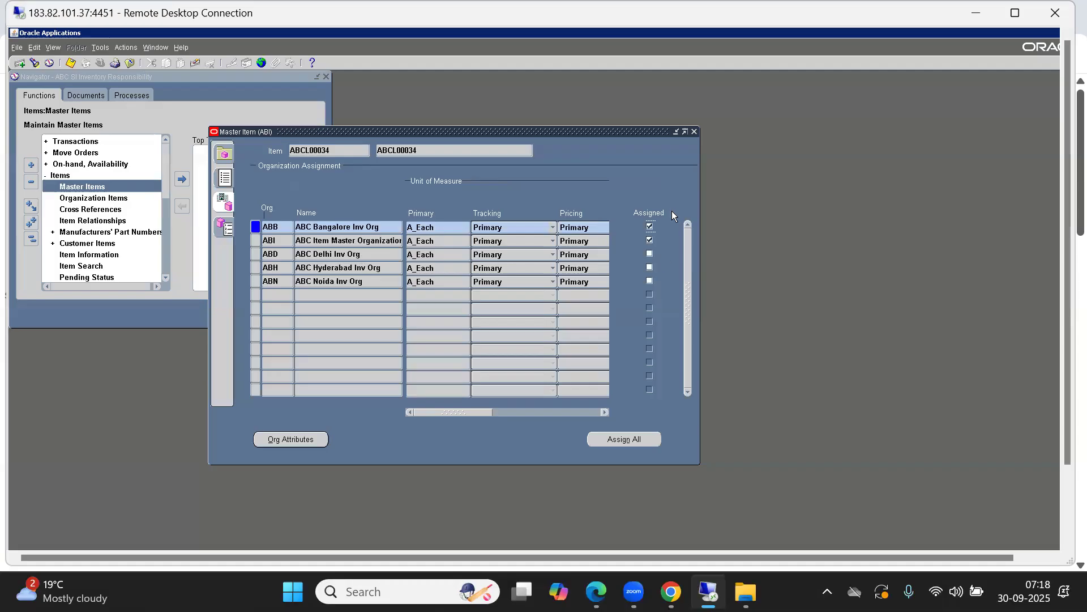
click(650, 268)
click(67, 62)
click(694, 132)
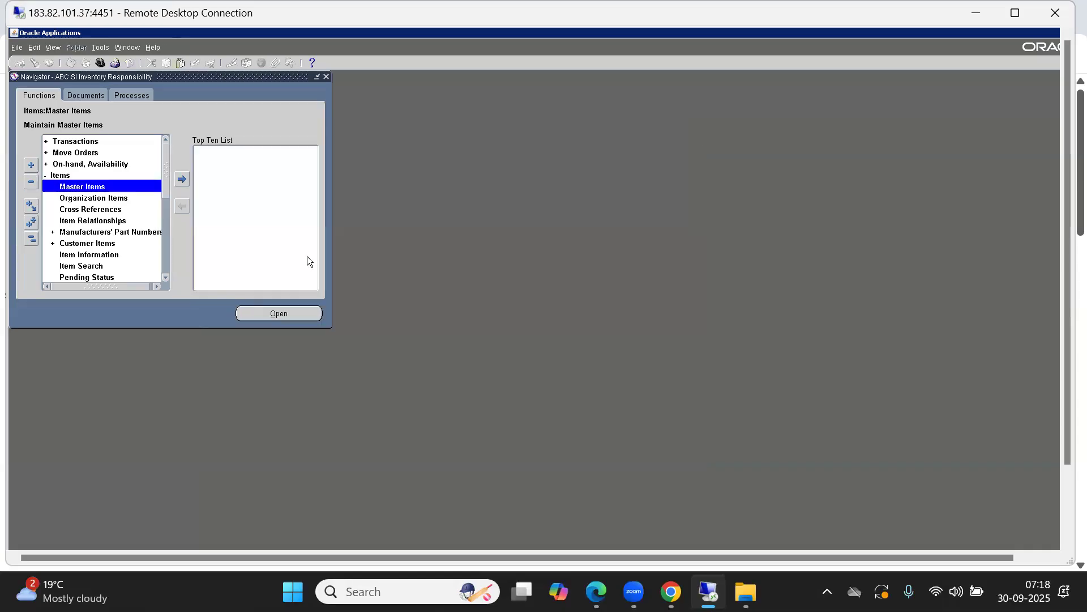
In a new Master Items form, enter ABCL00035 as item and description and cancel the additional item fields.
key(Return)
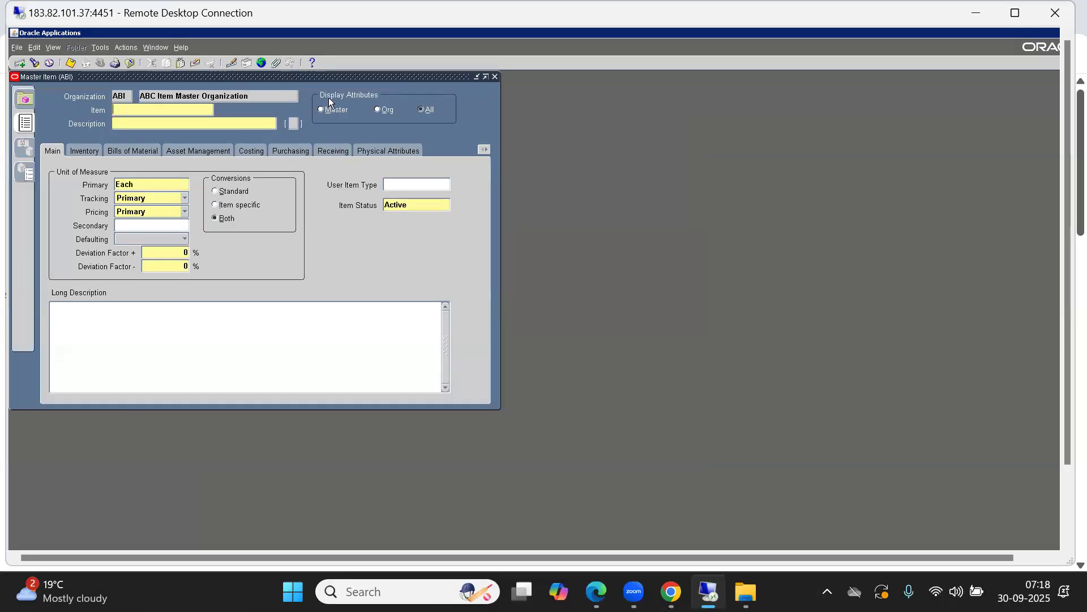
drag(223, 77, 329, 98)
text(A)
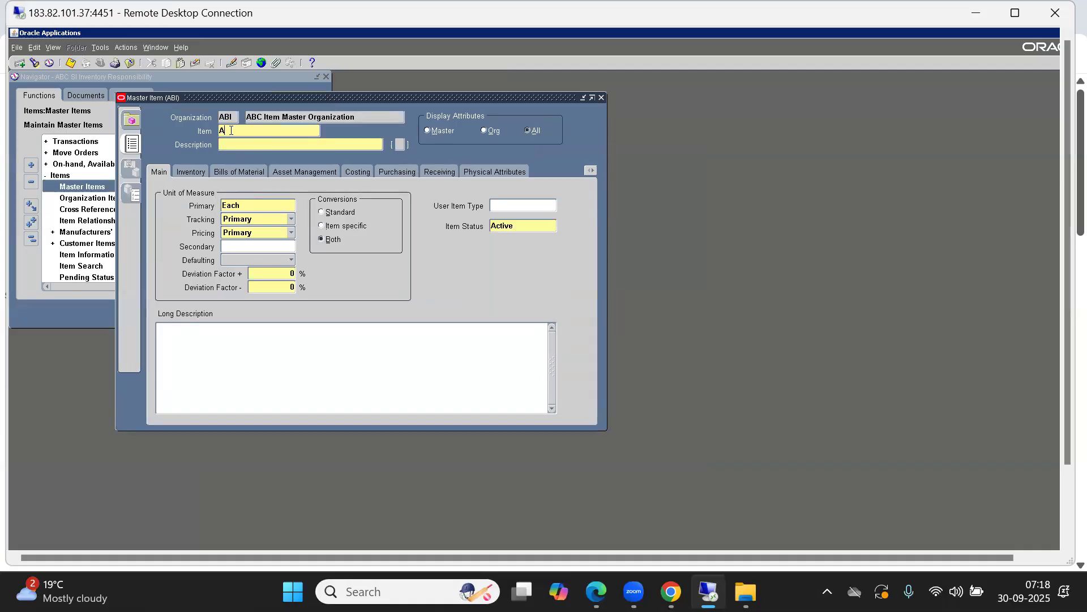
text(BIL00035)
double_click(231, 131)
key(ctrl+c)
key(Tab)
key(ctrl+v)
key(Tab)
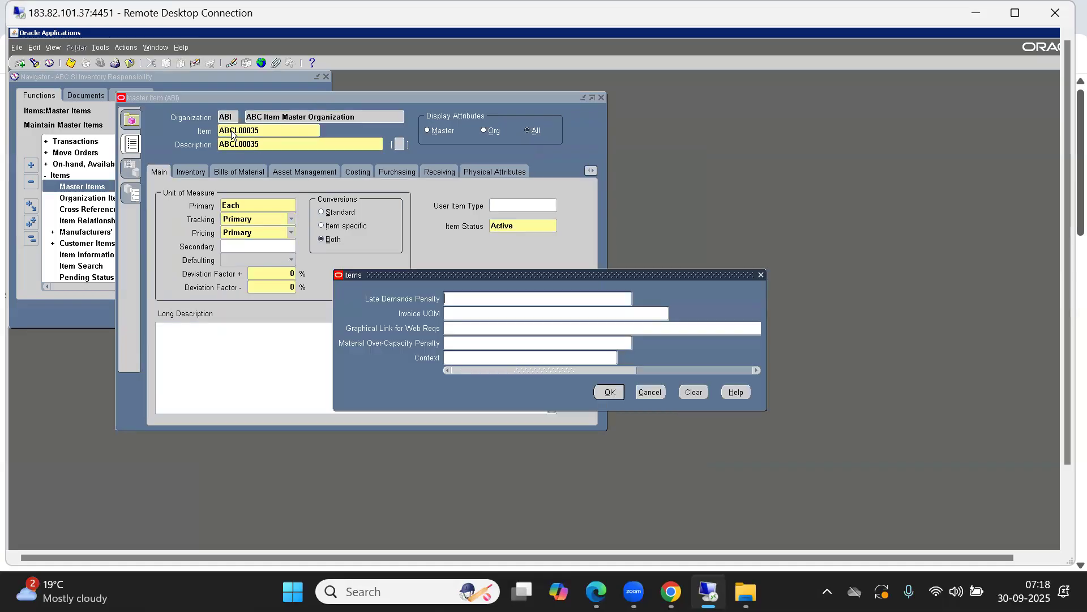
click(649, 392)
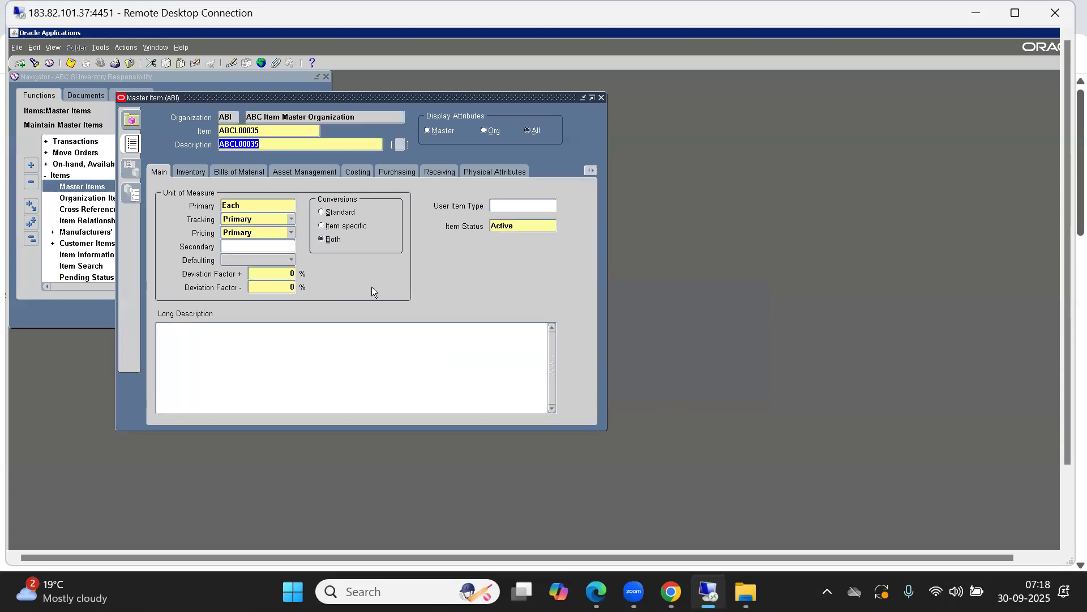
Start Copy From for ABCL00035 and search the existing source items with the % wildcard.
double_click(240, 204)
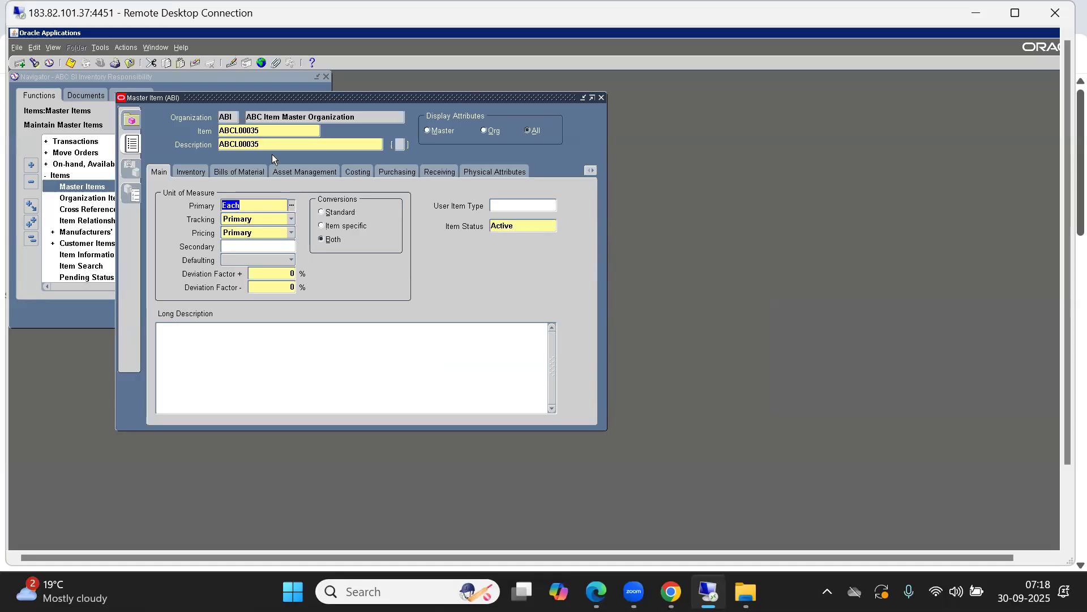
double_click(249, 131)
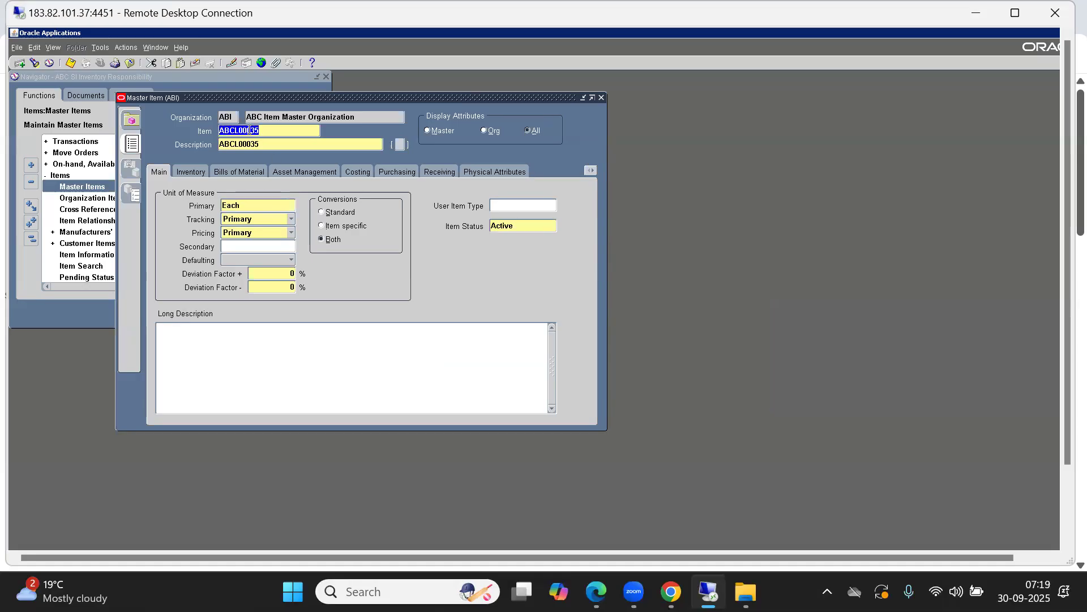
click(105, 49)
click(113, 197)
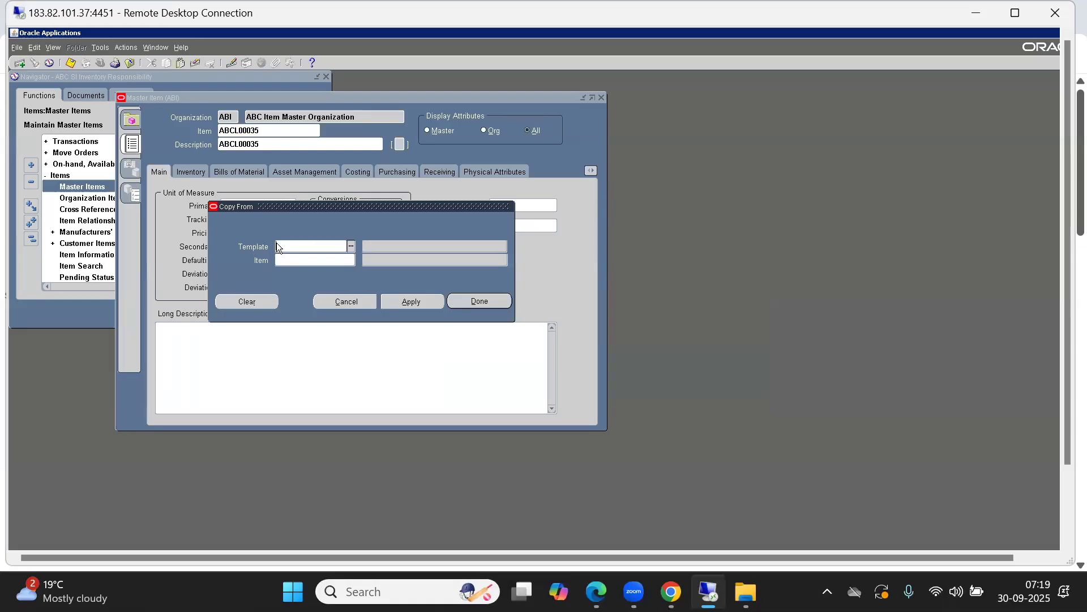
click(290, 260)
click(350, 260)
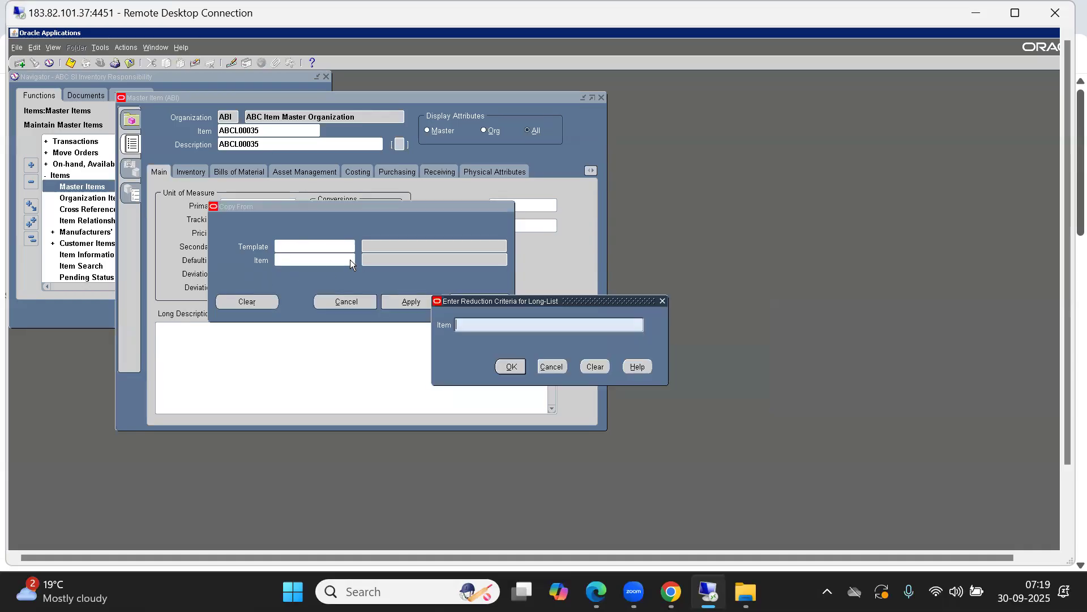
text(%)
key(Return)
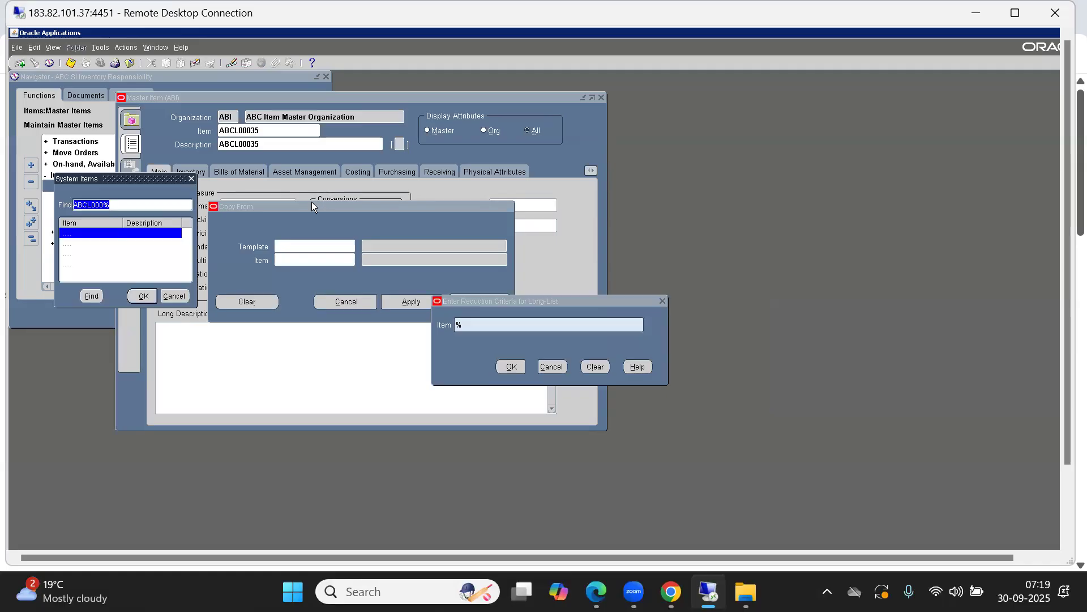
Pick ABCL00033 as the source item and apply its attributes to ABCL00035.
key(Down)
key(Down)
key(Down)
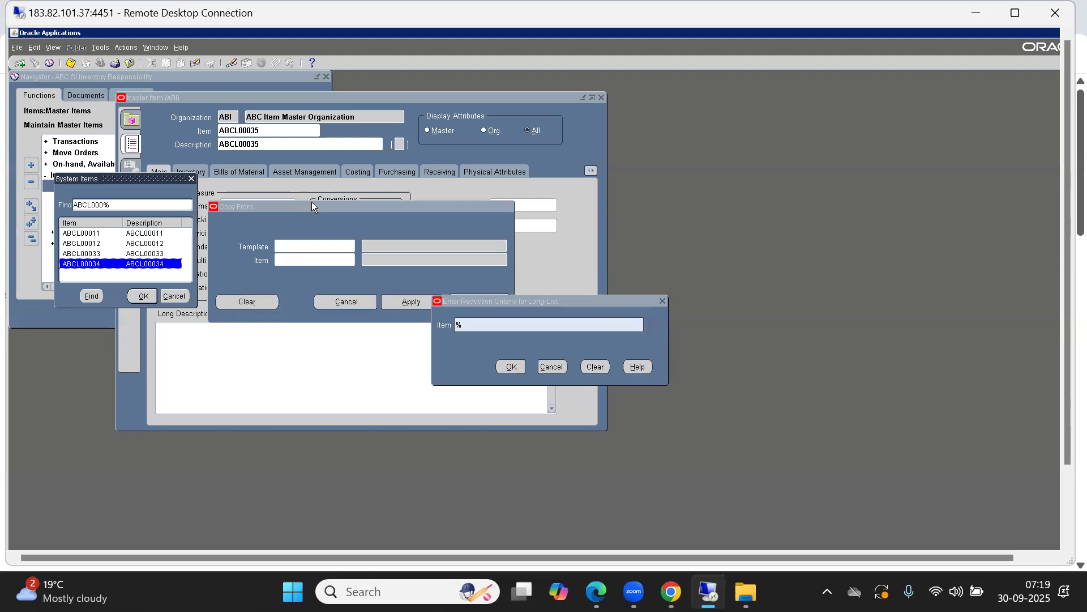
key(Up)
key(Return)
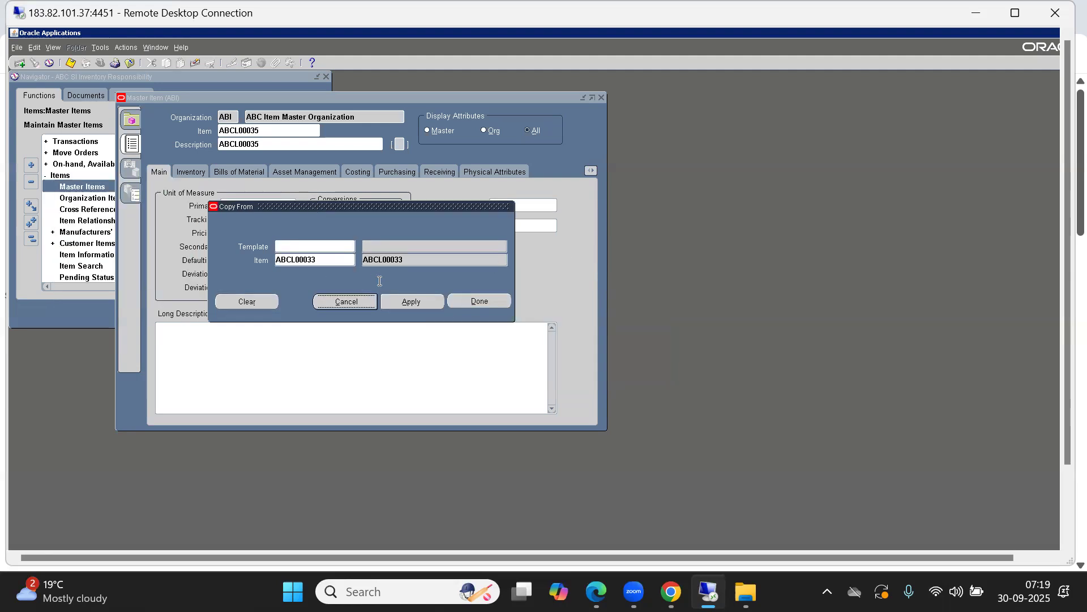
click(315, 260)
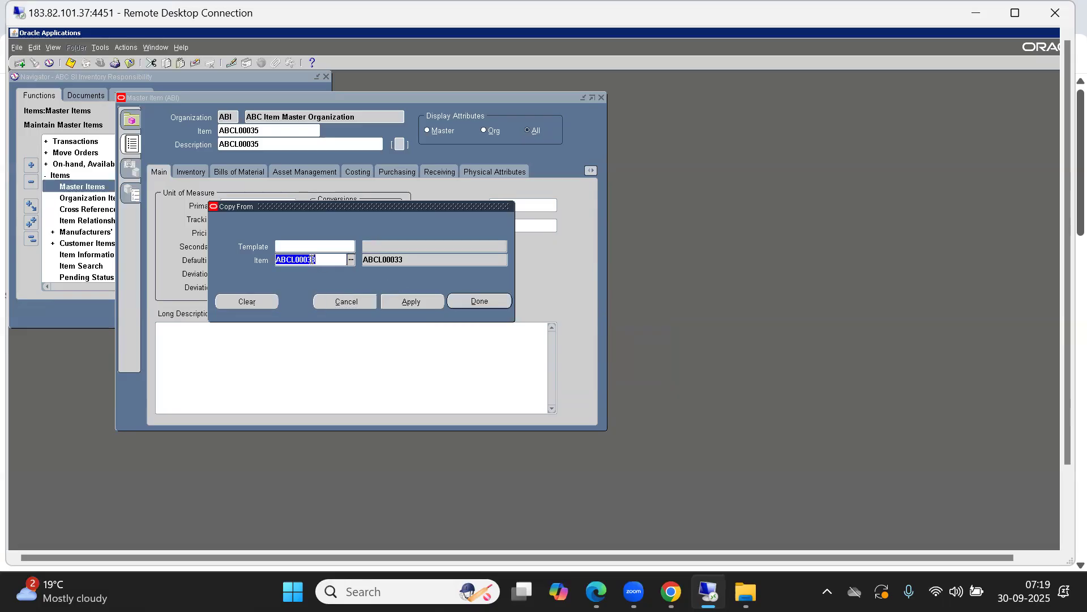
click(413, 302)
click(487, 302)
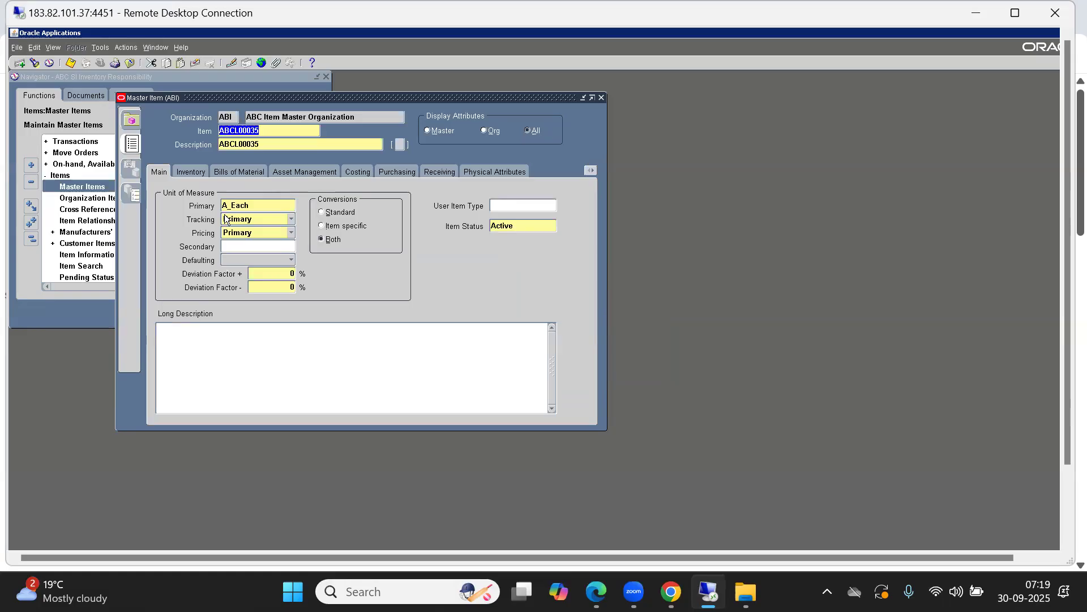
Review ABCL00035's copied attributes for inventory, bills of material, purchasing, order management, invoicing and process manufacturing.
click(190, 172)
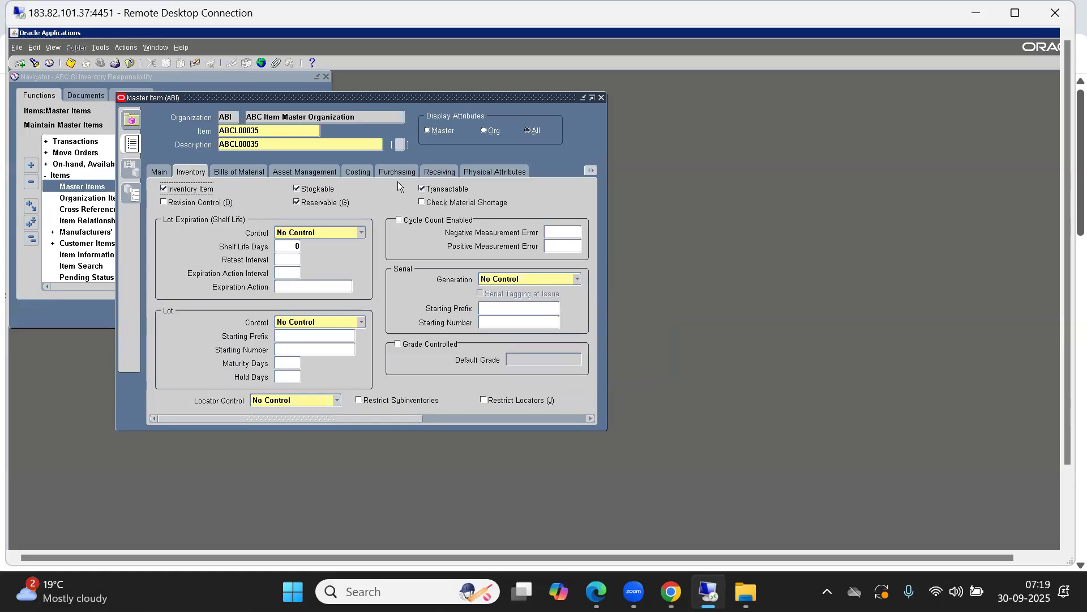
click(236, 171)
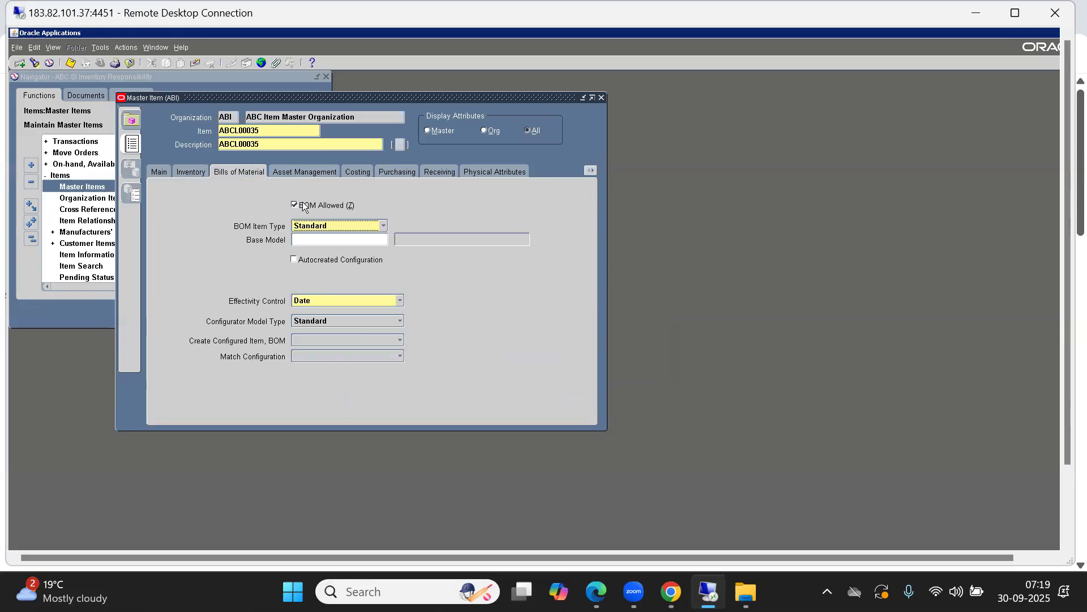
click(397, 173)
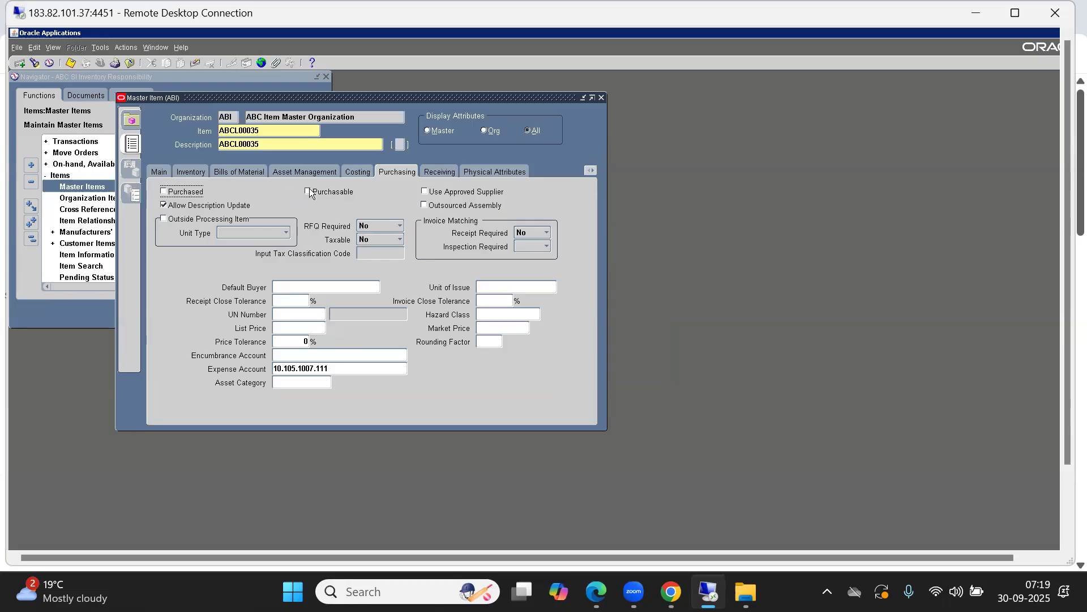
click(588, 169)
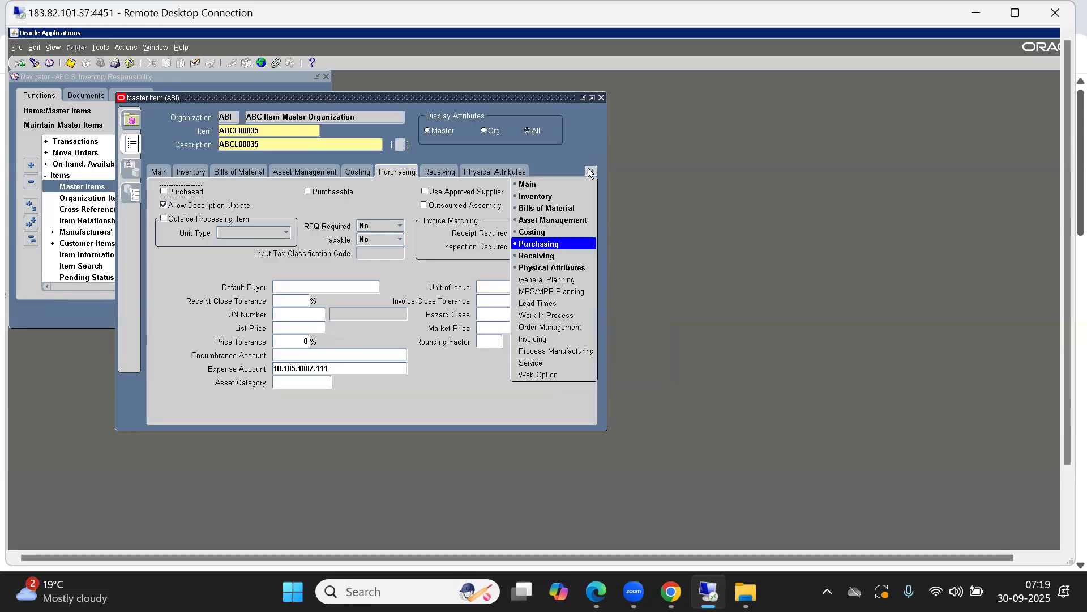
click(550, 328)
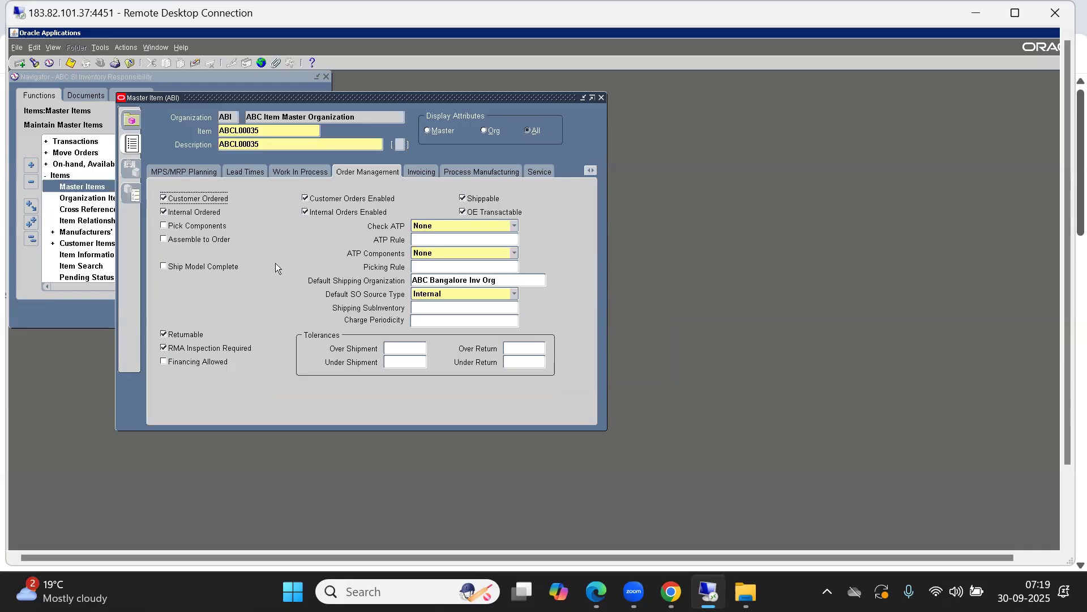
click(419, 171)
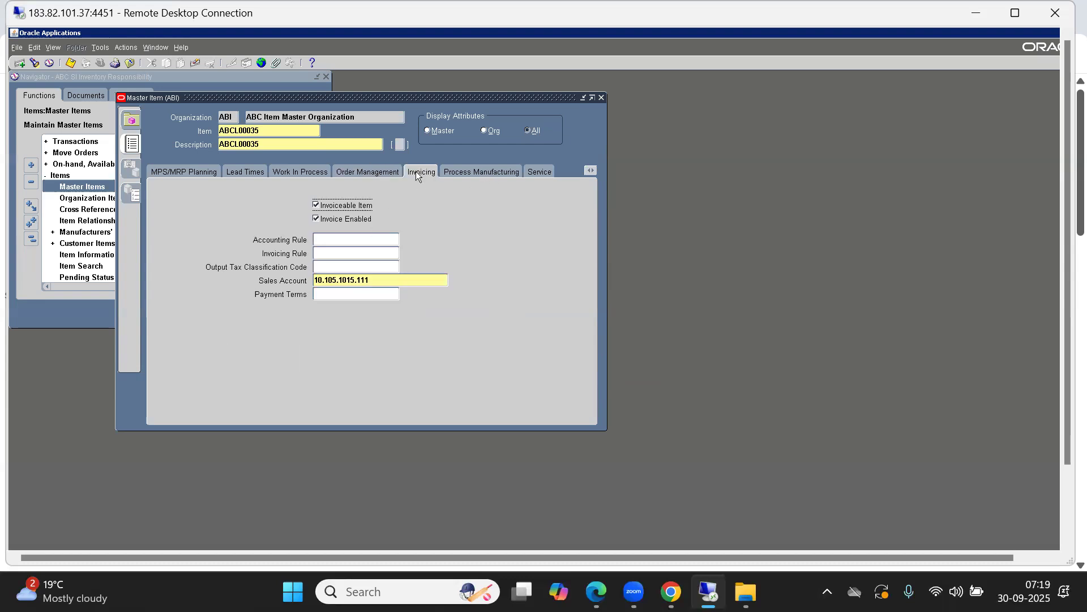
click(453, 171)
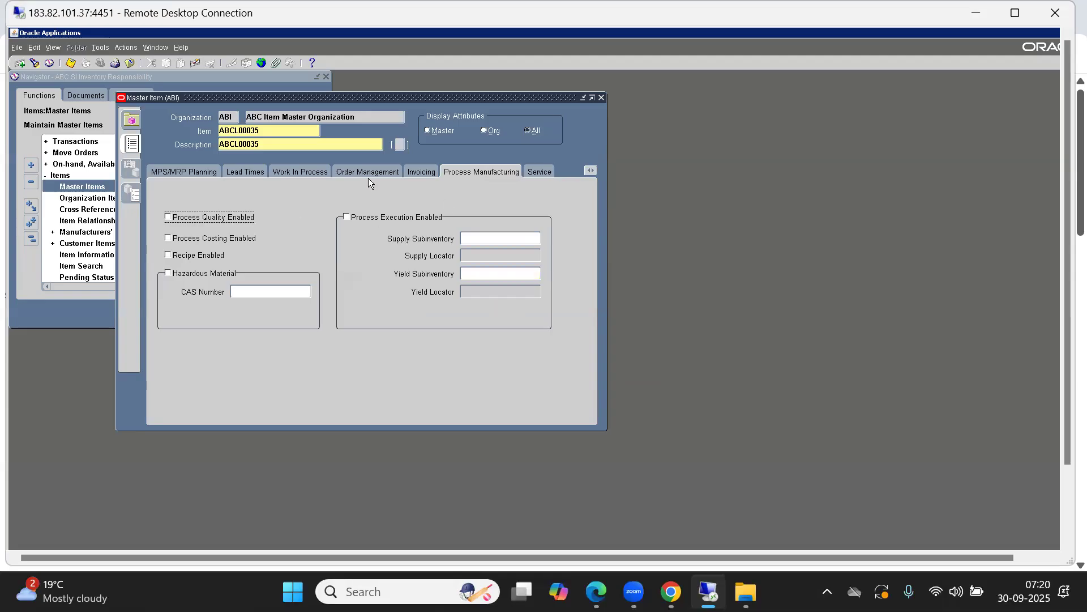
Check ABCL00035's service attributes and save the item.
click(540, 173)
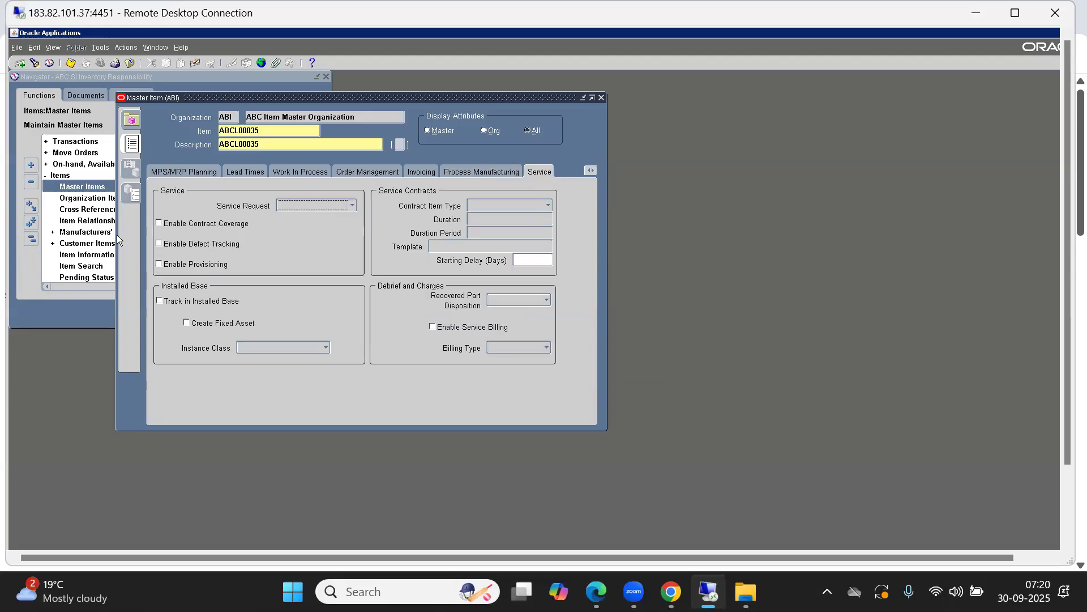
click(239, 132)
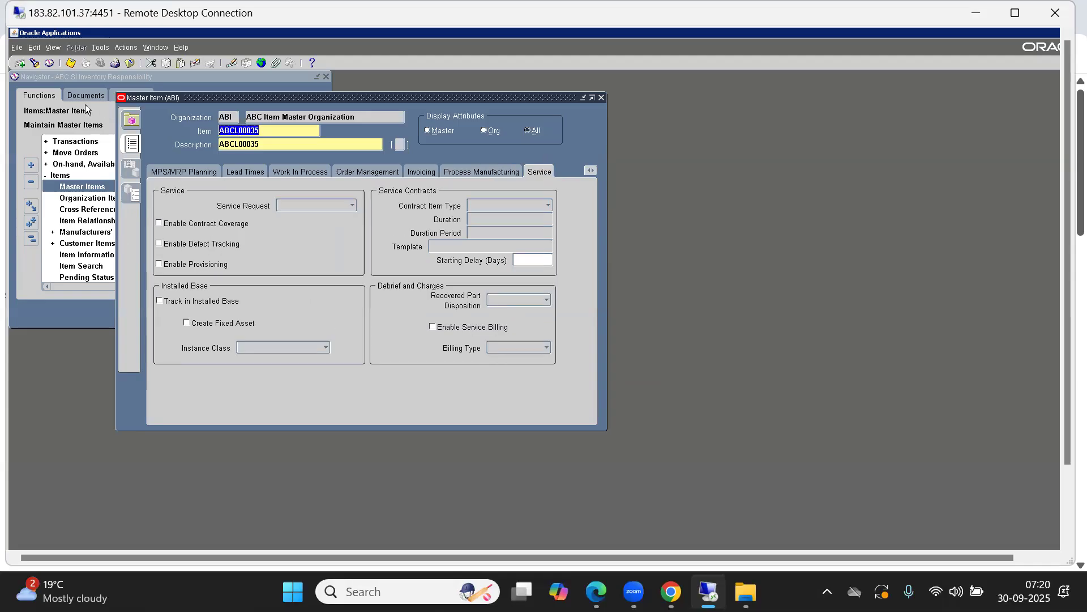
click(69, 63)
Review the inventory and main attributes of the saved item ABCL00035.
click(590, 171)
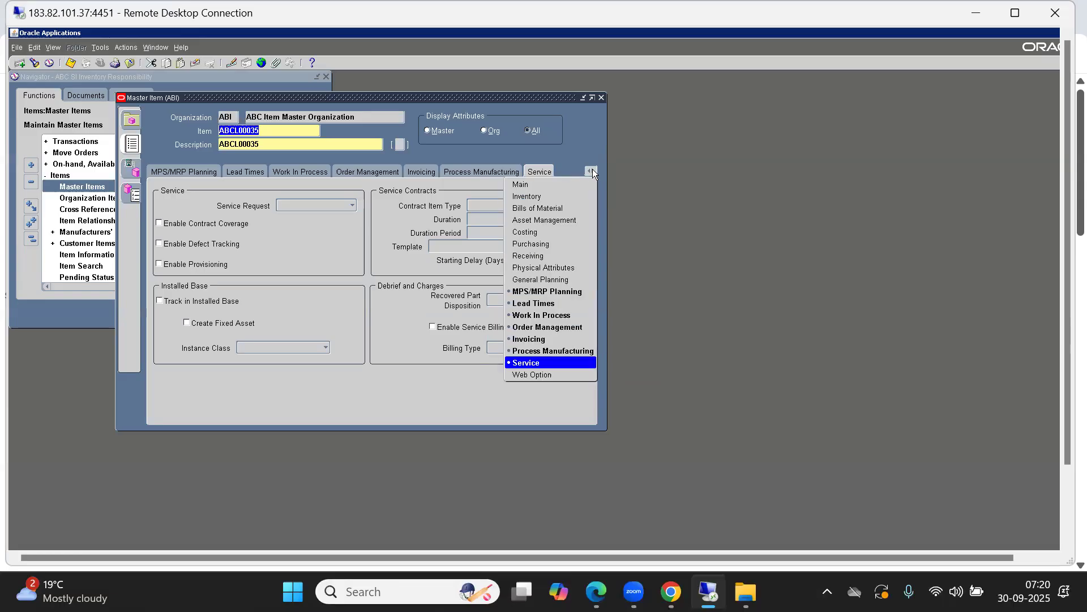
click(529, 196)
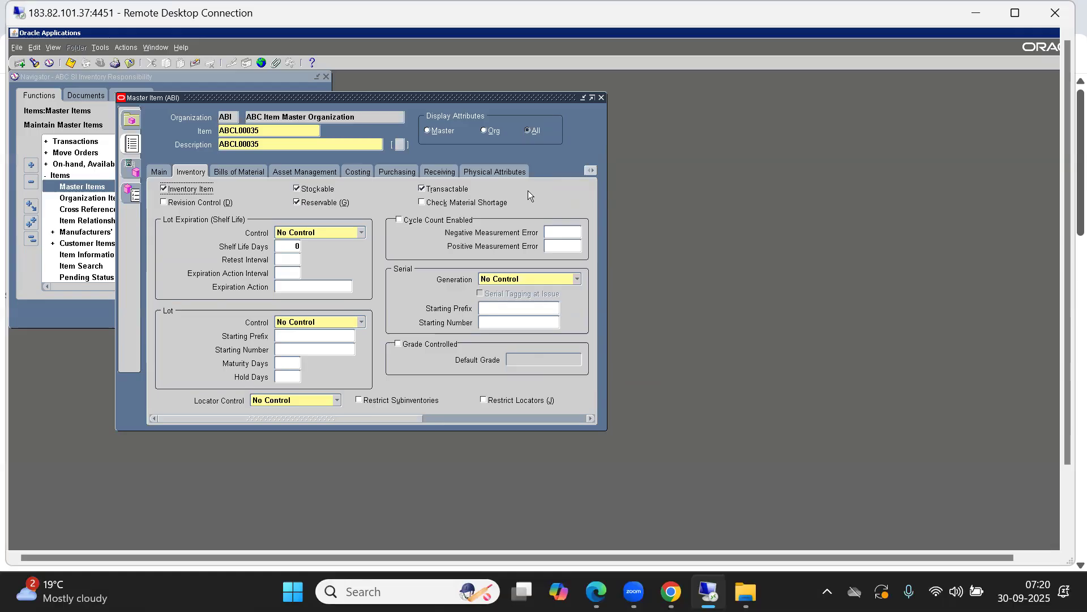
click(155, 172)
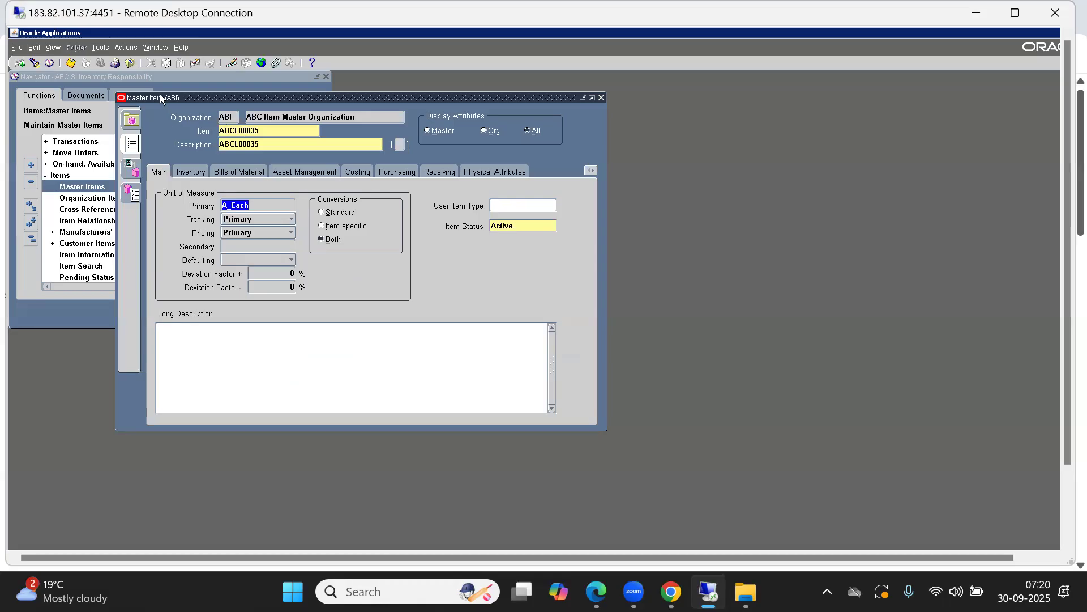
Assign ABCL00035 to ABC Bangalore Inv Org (ABB) and close the Master Item form.
drag(262, 133, 219, 131)
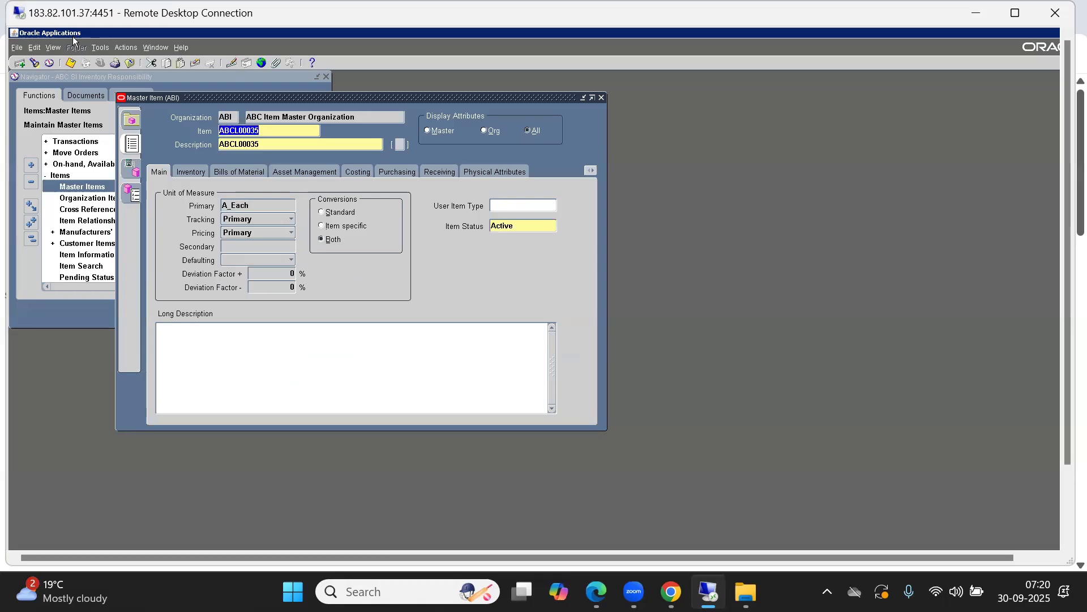
click(101, 48)
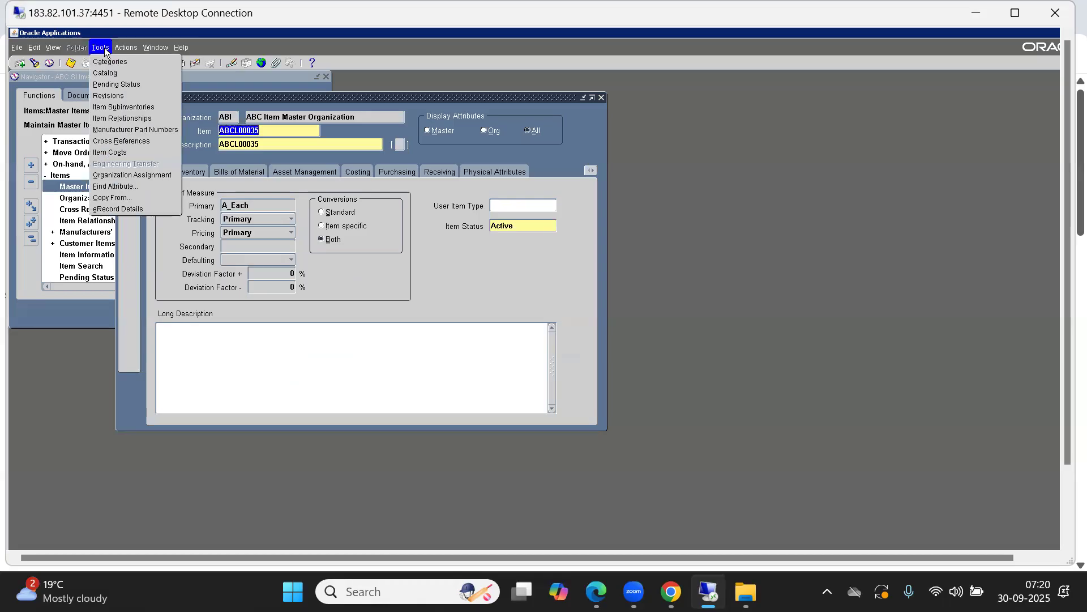
click(131, 175)
click(557, 193)
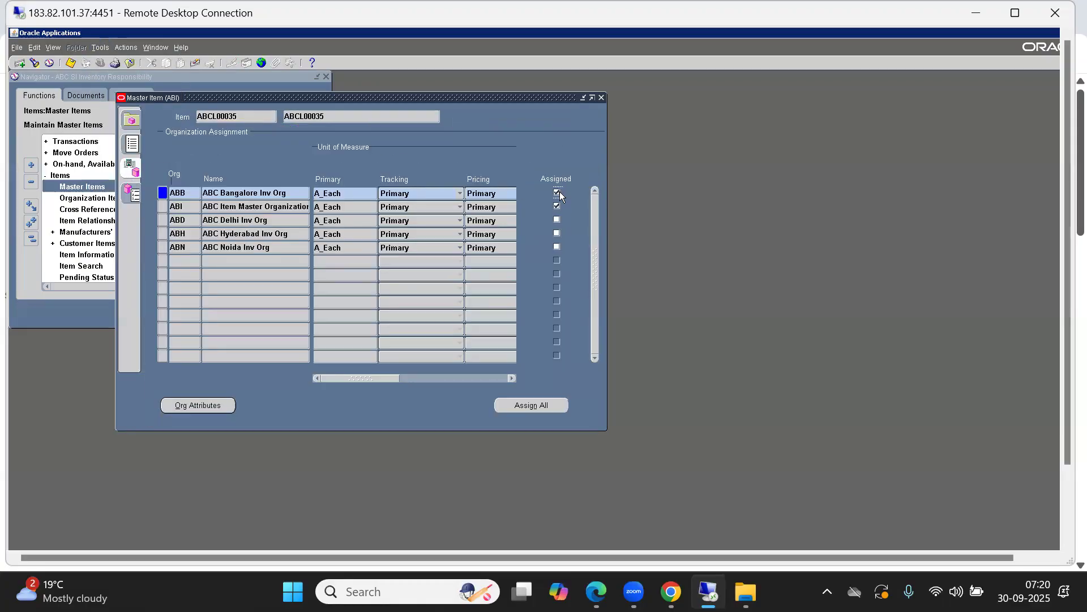
click(602, 97)
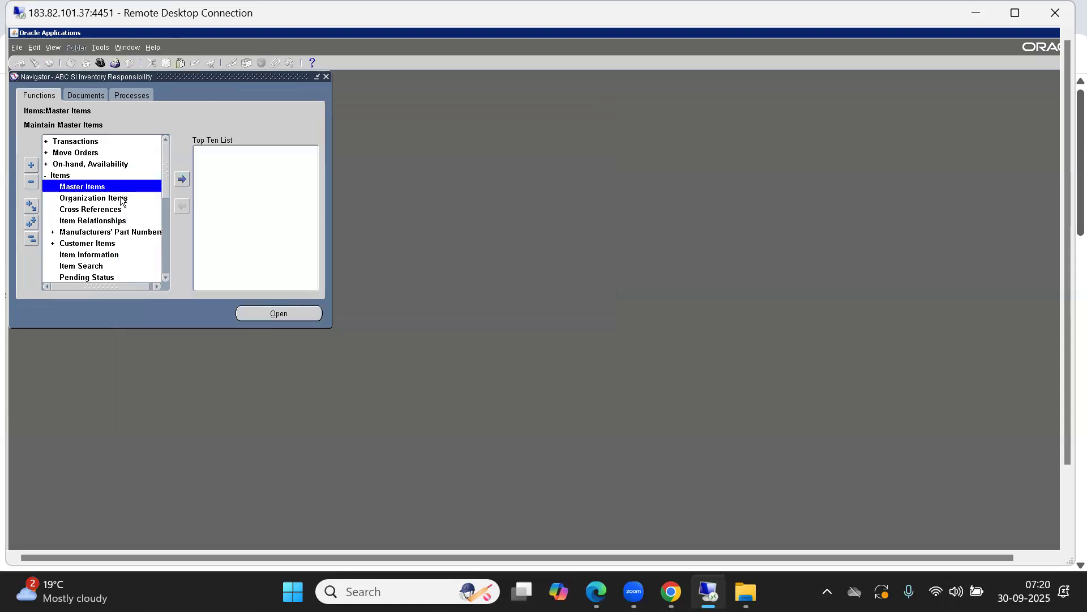
Collapse all navigator functions and start submitting a new single request.
click(31, 241)
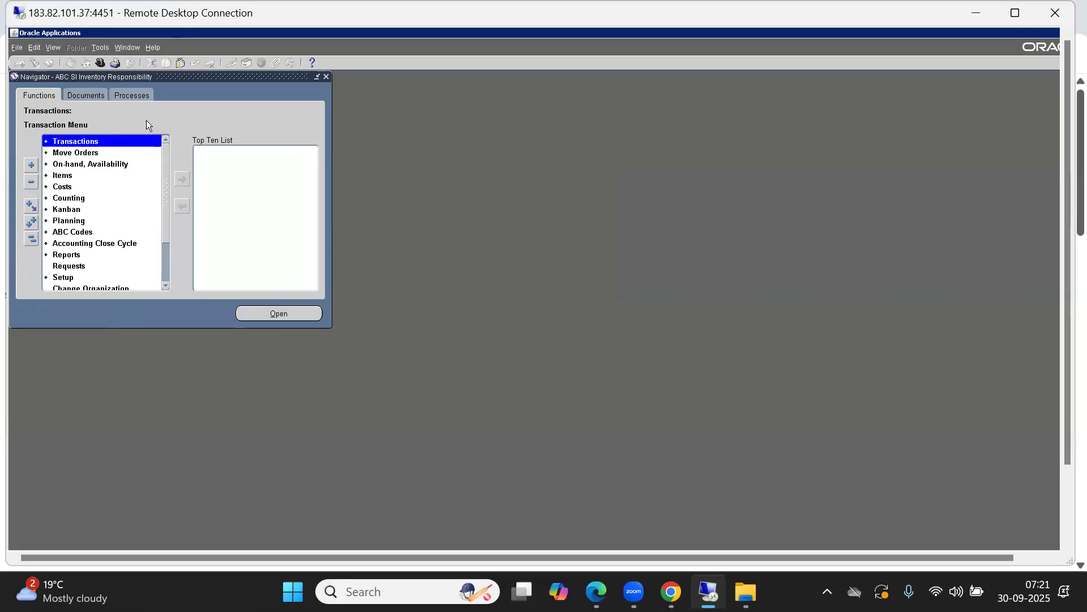
click(383, 87)
click(53, 47)
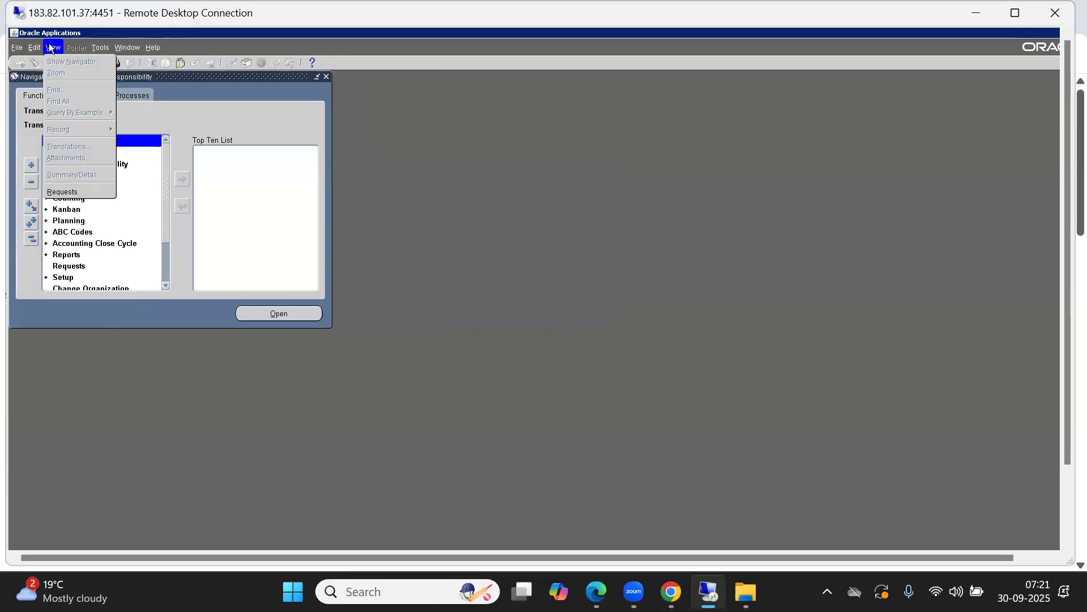
click(61, 193)
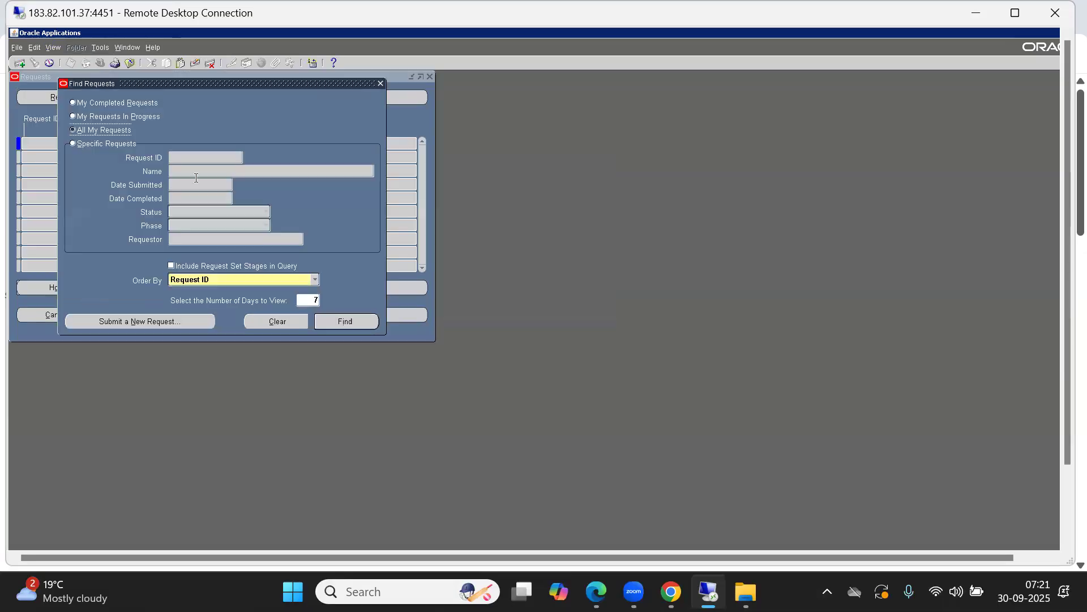
click(144, 322)
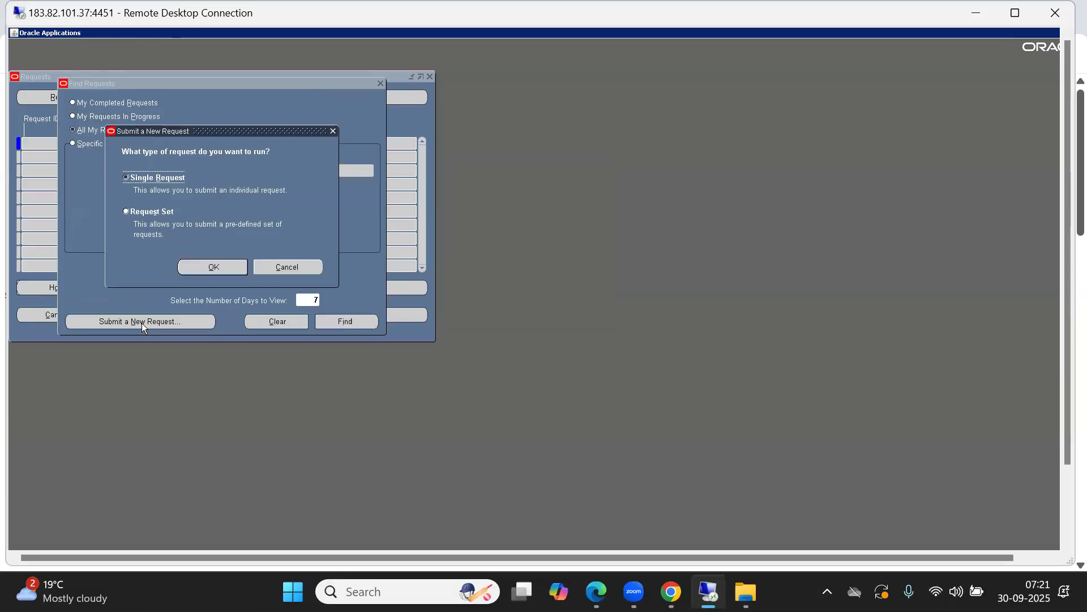
click(213, 265)
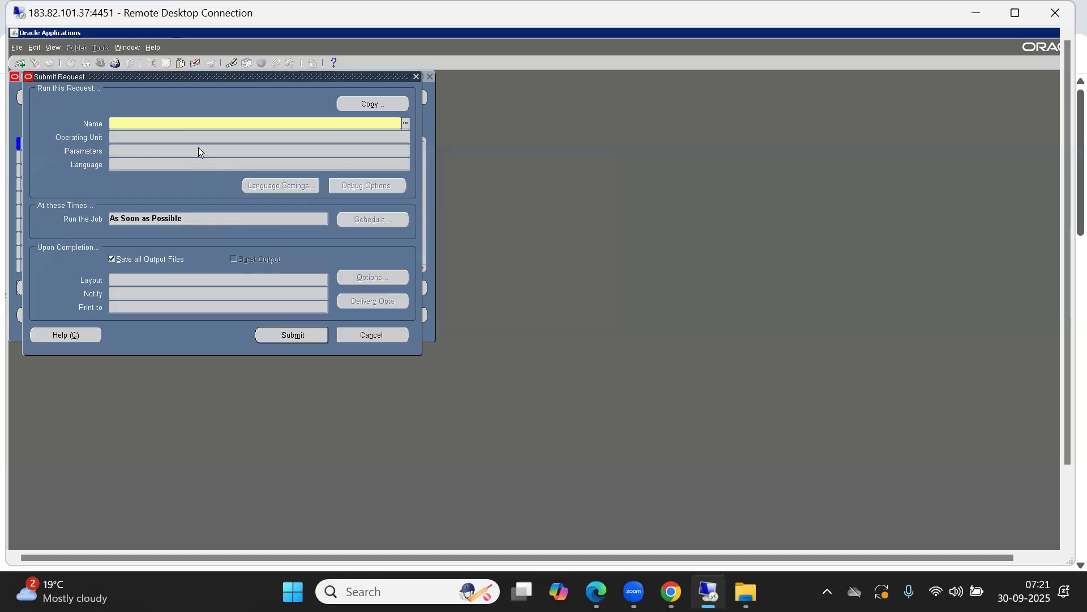
Search the request names with %IMPORT% and cancel the parameters of the cycle count import.
text(%IMPORT%)
key(Tab)
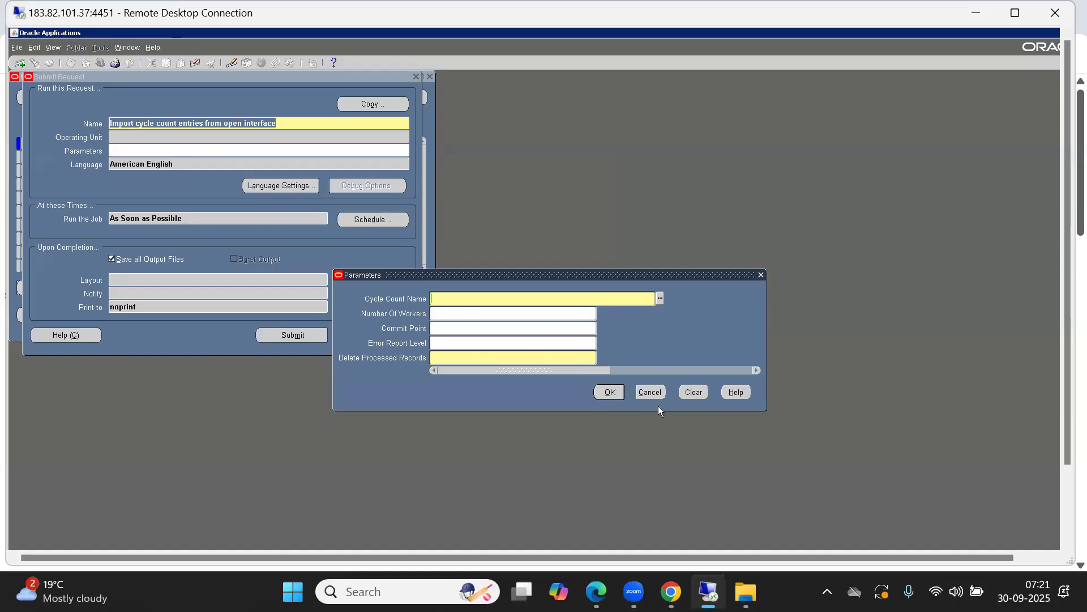
click(649, 390)
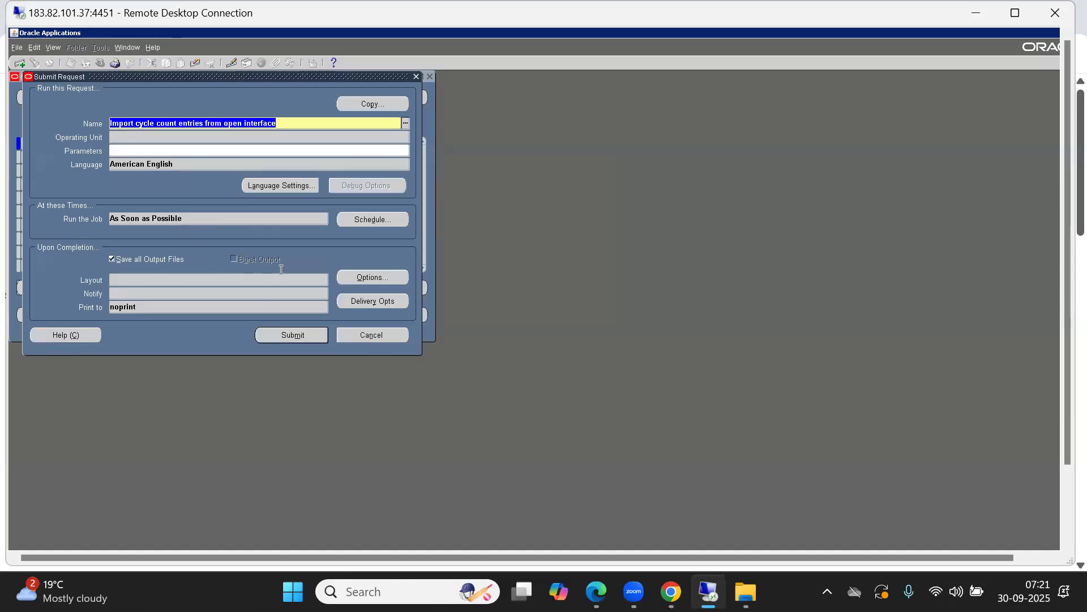
Search the request names with %ITEM%IMPORT and an Import% filter, and cancel the new request and the request search.
text(%ITEM%)
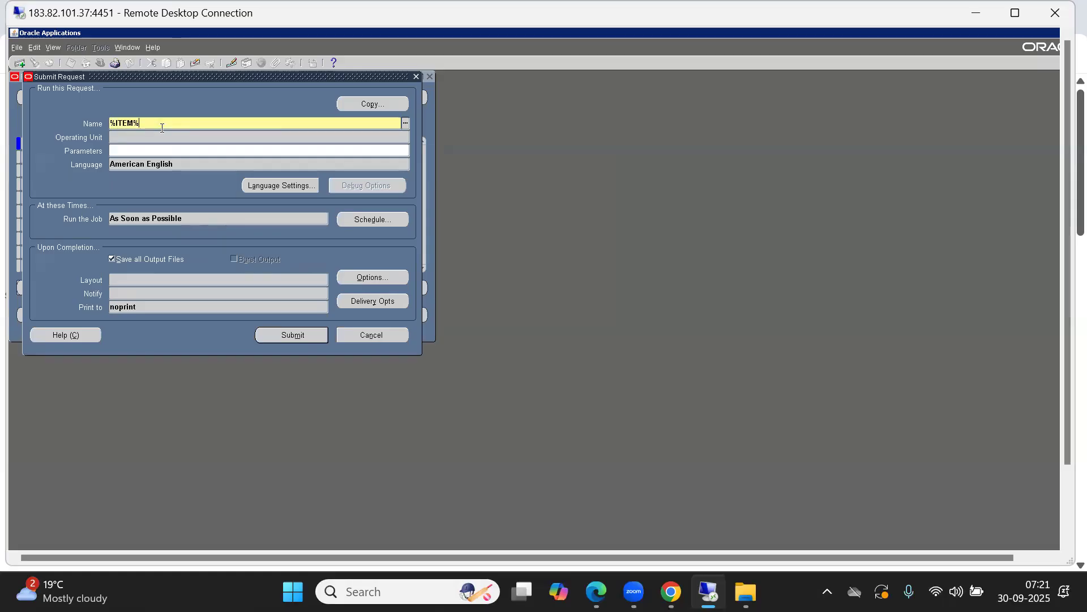
text(IMPORT)
key(Tab)
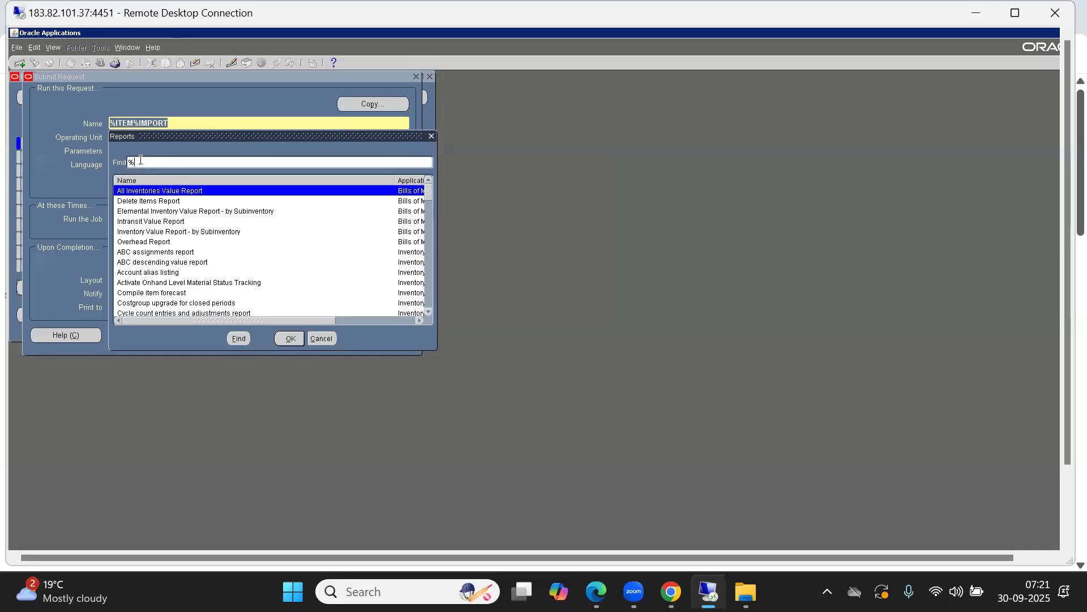
text(Import%)
key(Return)
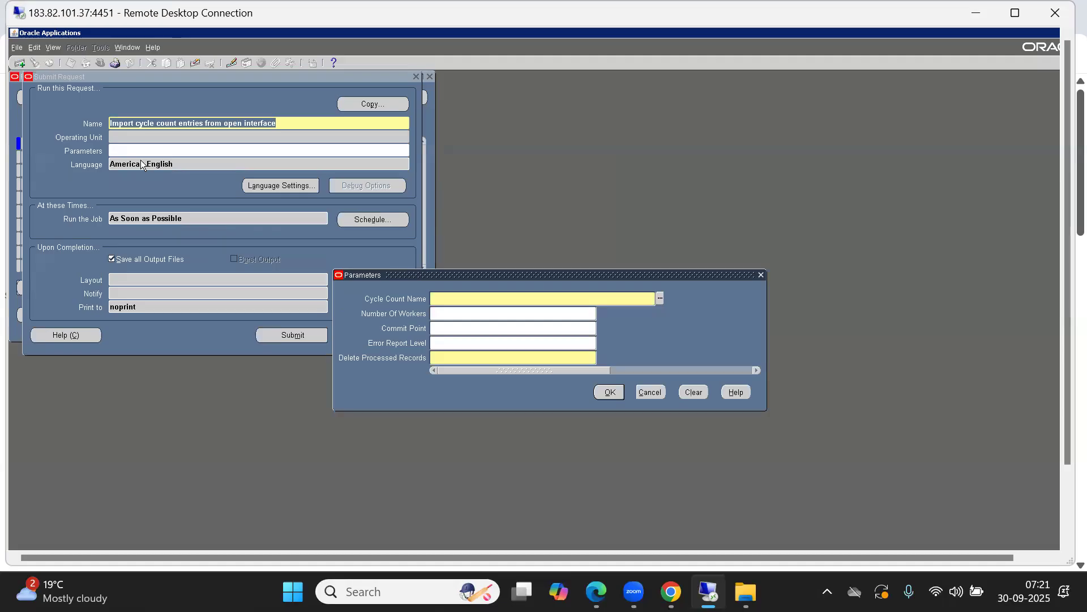
click(649, 392)
click(310, 339)
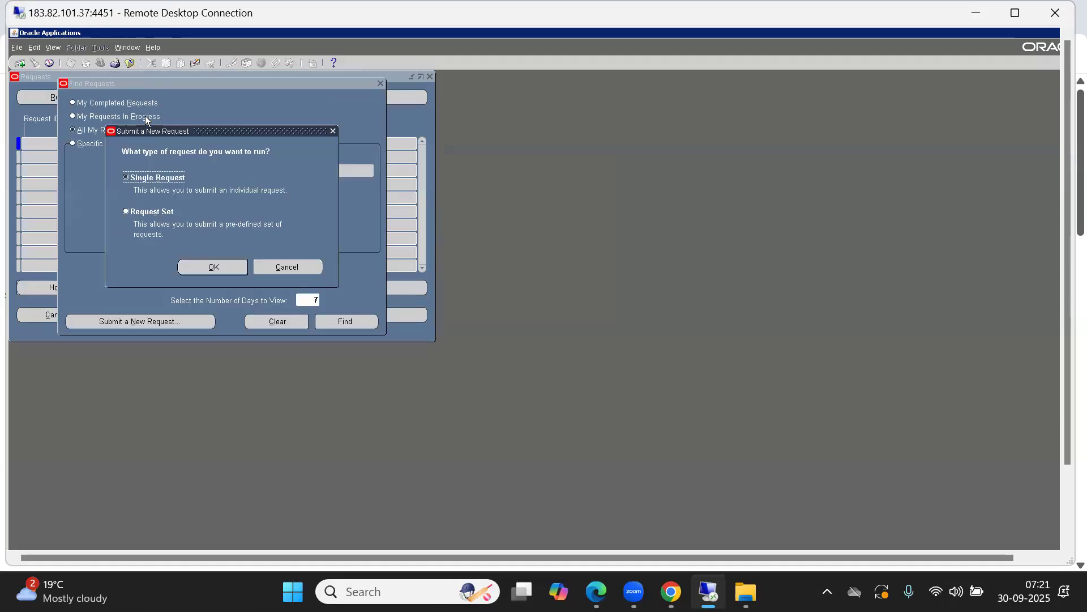
click(280, 267)
click(380, 83)
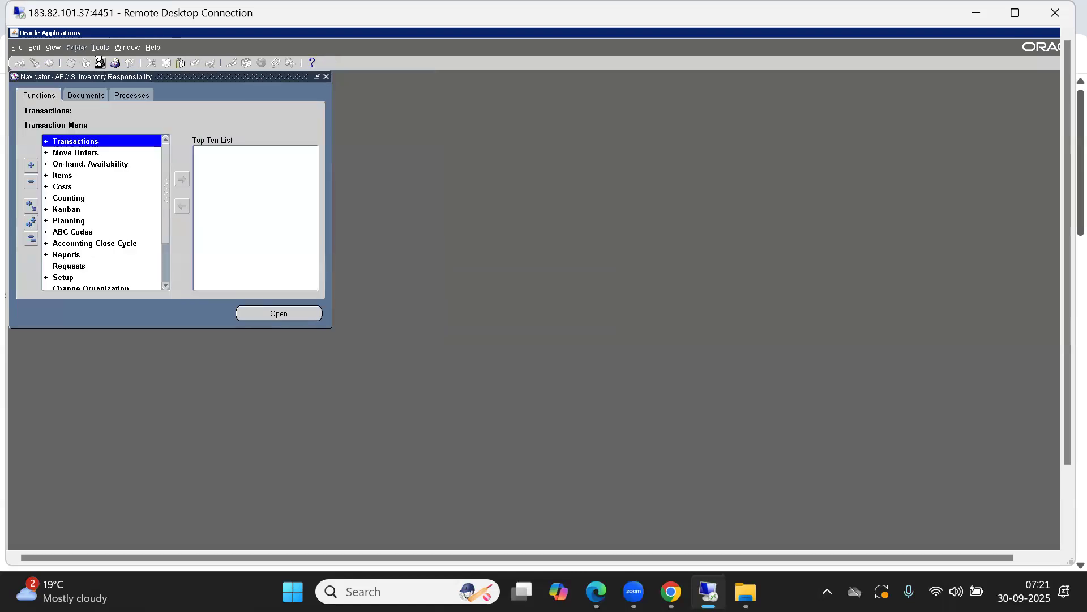
Switch to the System Administrator responsibility and open the form for defining responsibilities under Security.
click(99, 61)
click(52, 295)
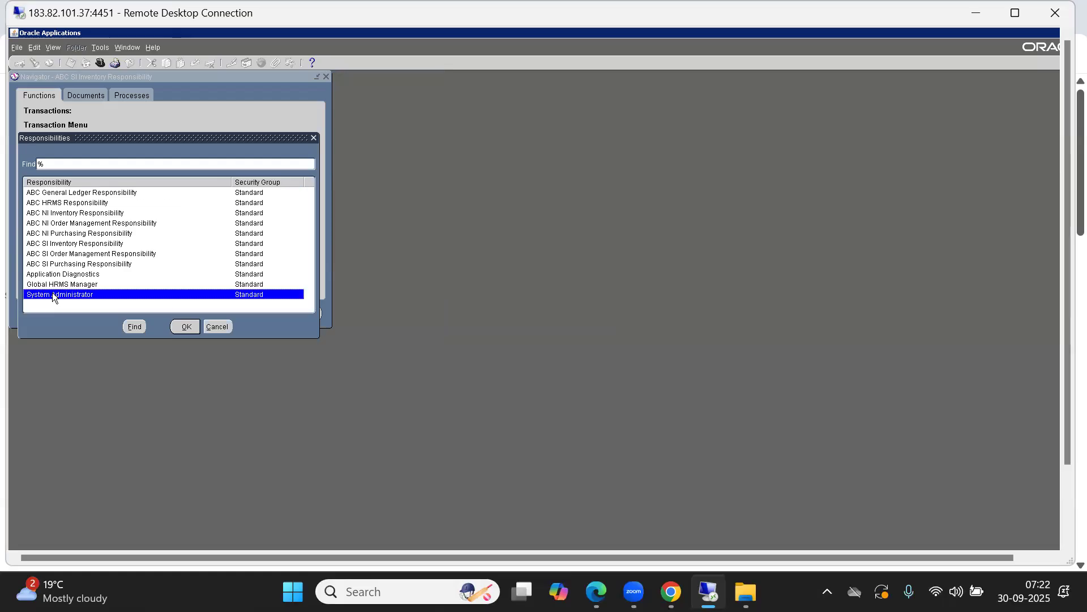
double_click(53, 294)
click(66, 244)
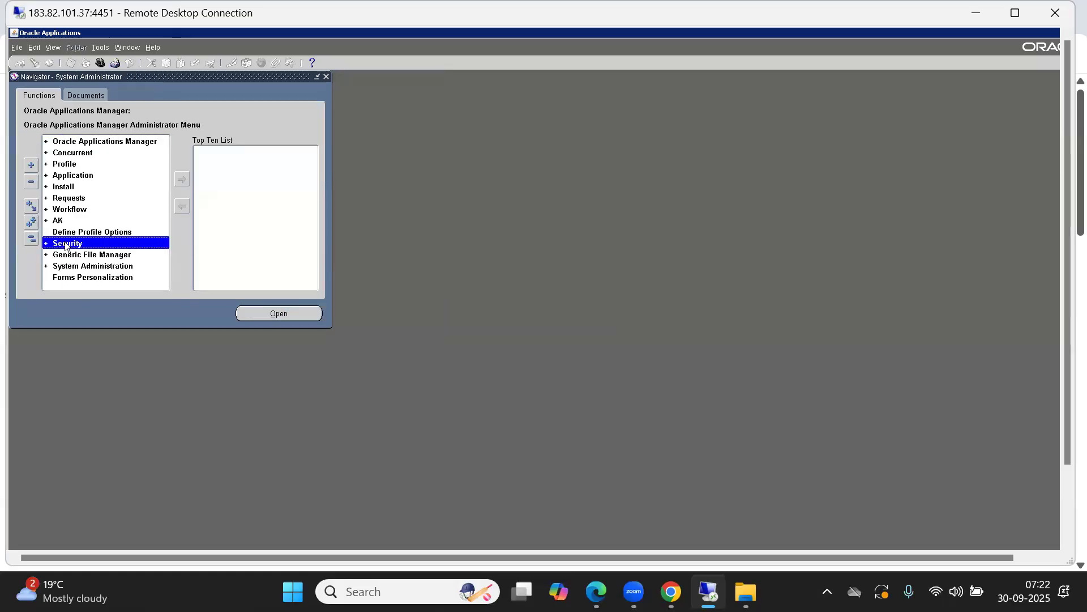
double_click(66, 244)
double_click(66, 267)
double_click(97, 277)
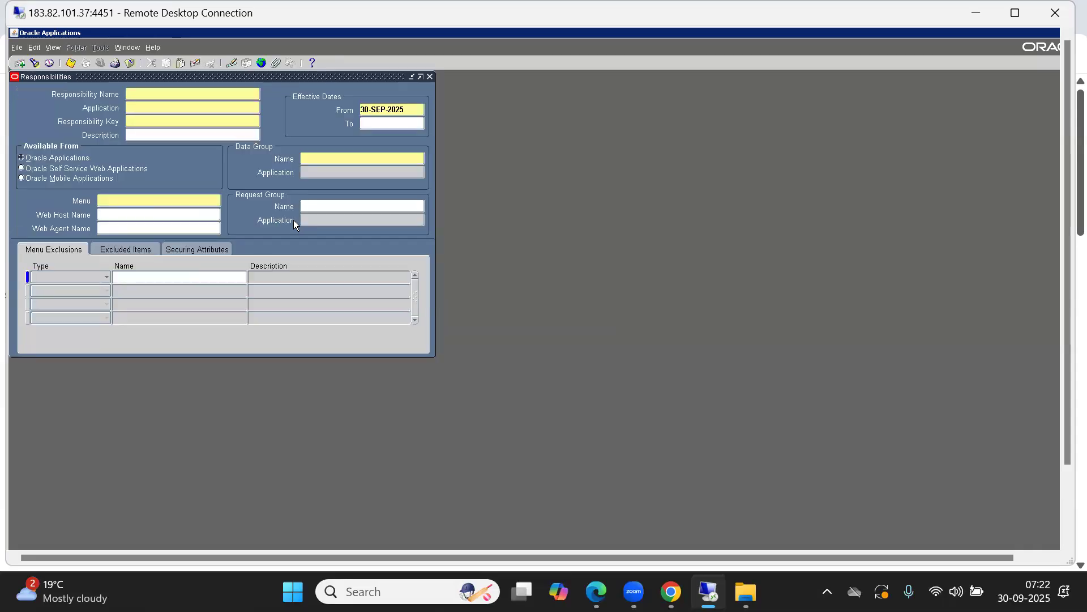
Query the responsibility with ABC SI I%, copy its request group name All inclusive and close the form.
key(F11)
text(ABC SI)
text( I%)
key(ctrl+F11)
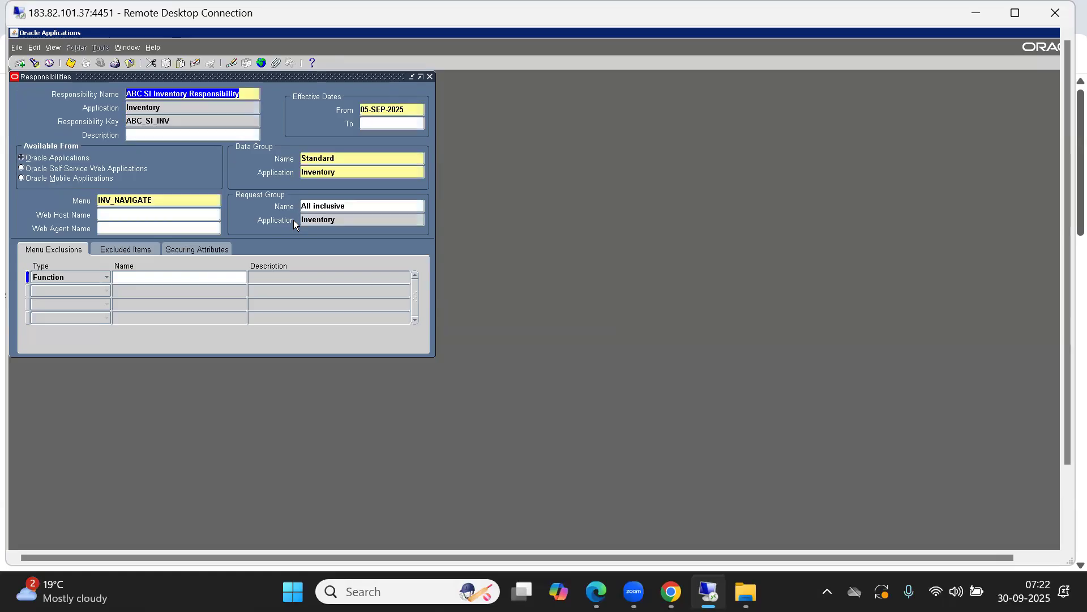
click(359, 205)
key(ctrl+c)
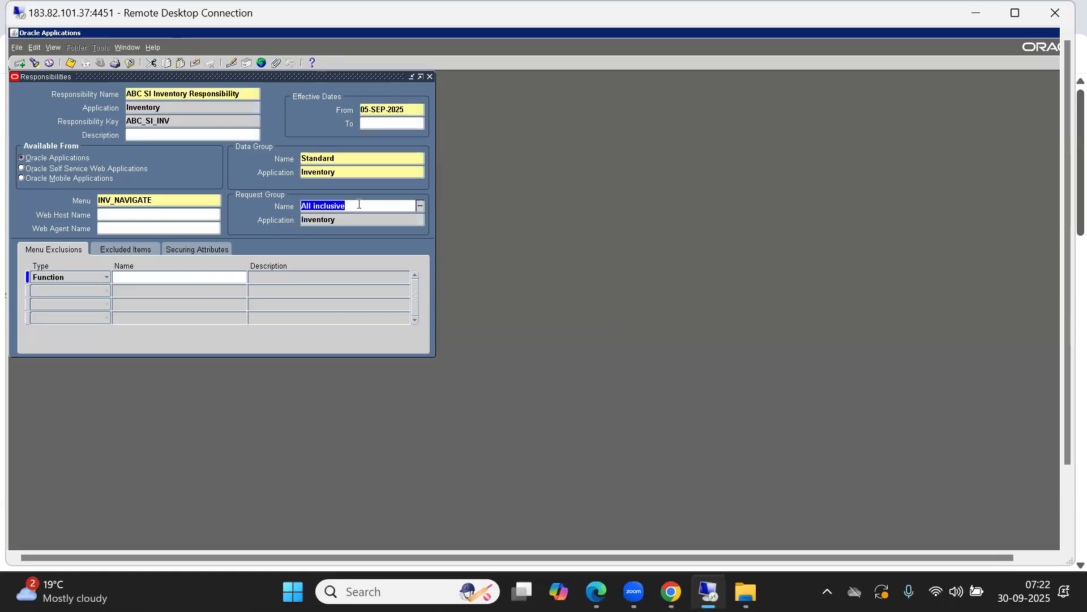
key(F4)
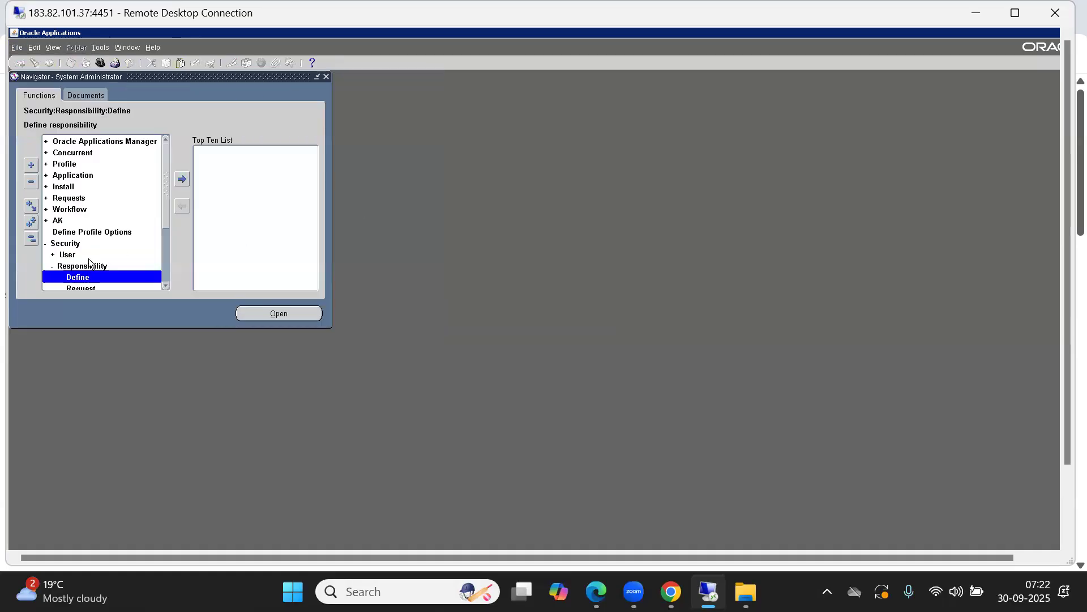
Open the Request Groups form and query the All inclusive group of the Inventory application.
double_click(125, 286)
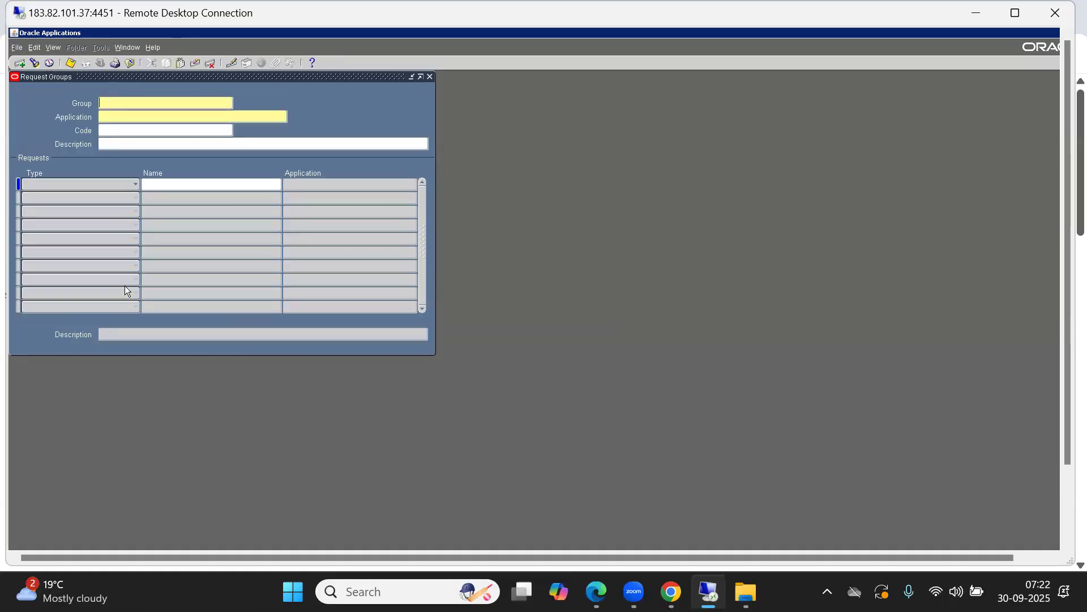
key(F11)
key(ctrl+v)
text(Inventory)
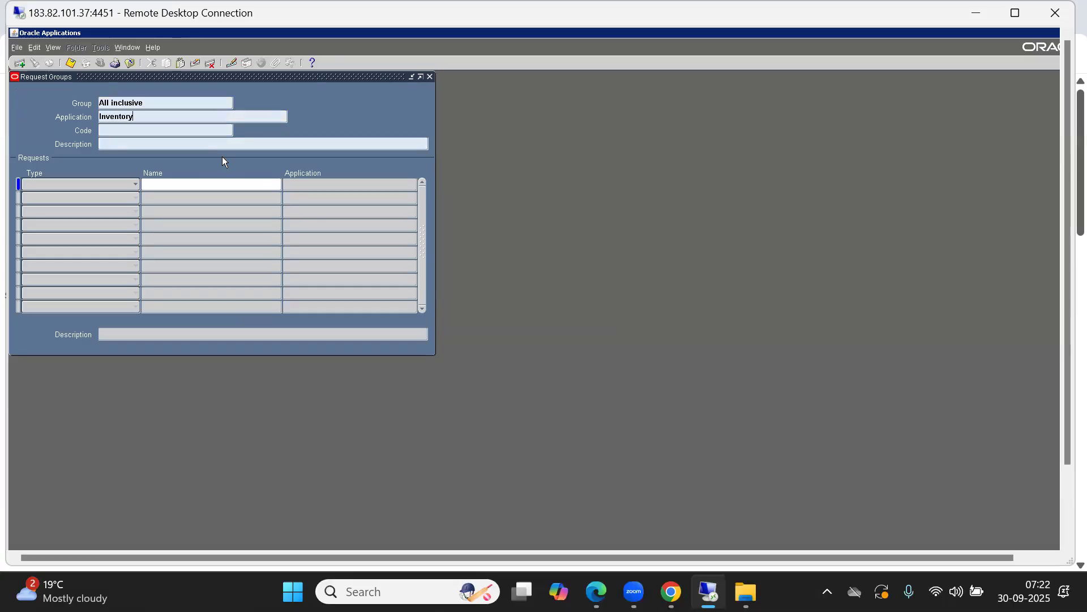
key(ctrl+F11)
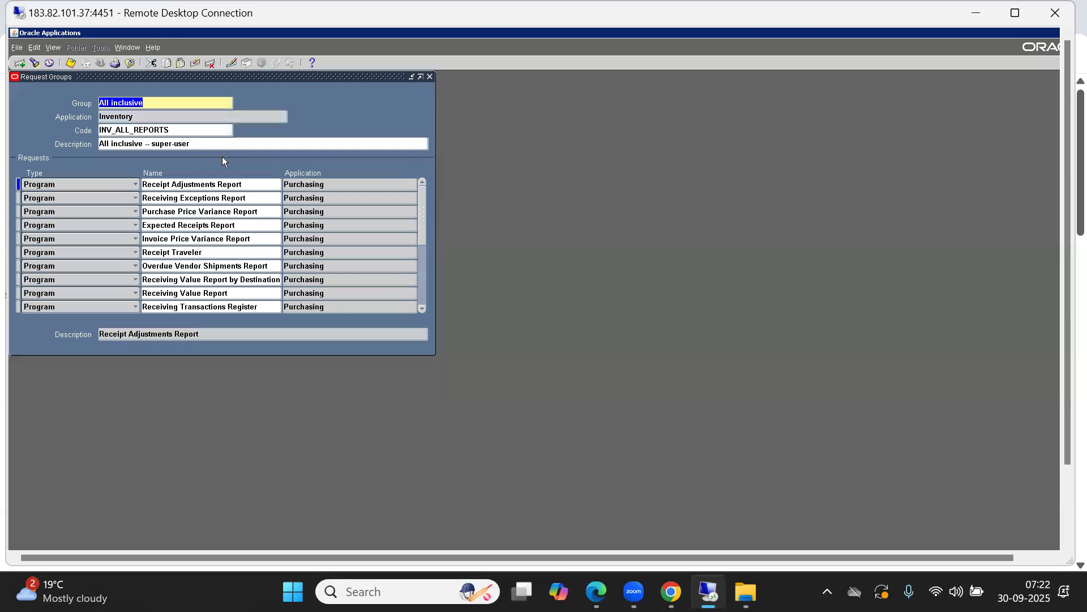
Insert a new program row below Receipt Adjustments Report and search its program name with %import%.
click(168, 184)
key(ctrl+Down)
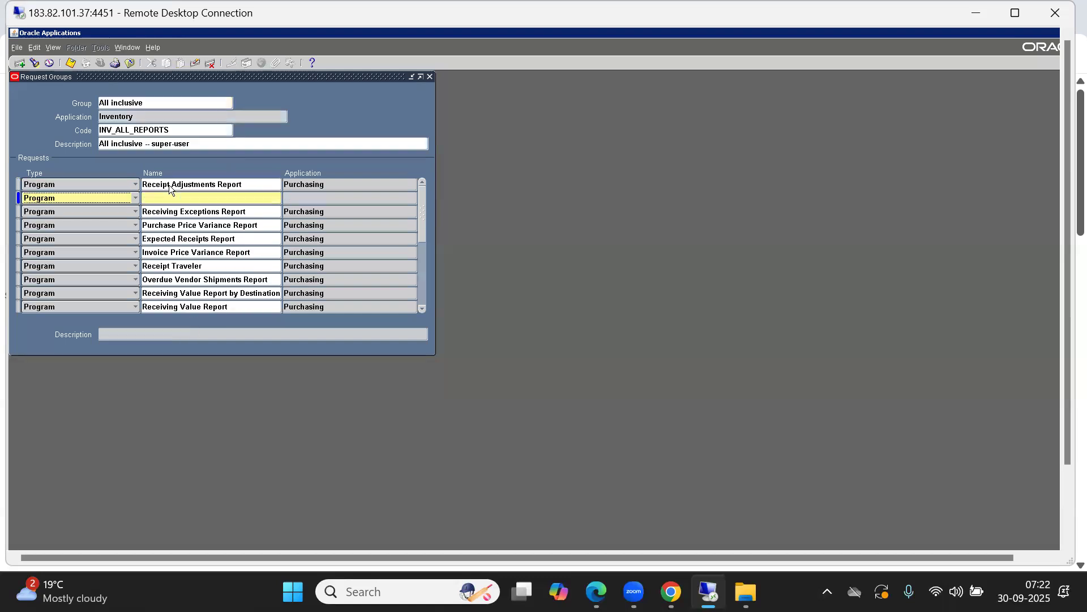
click(174, 198)
text(%impor)
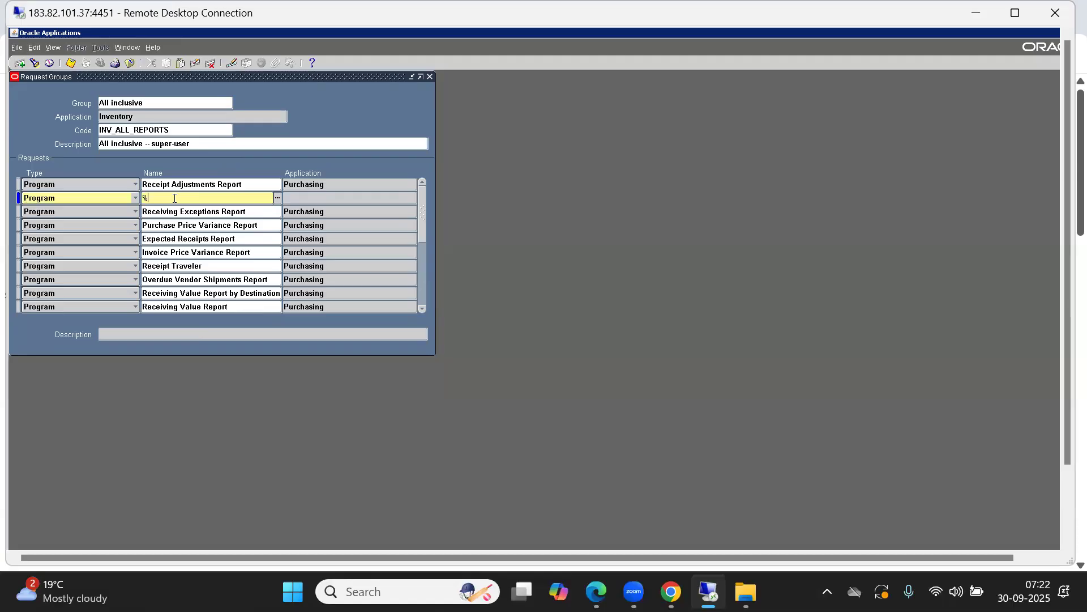
key(Tab)
Choose the Inventory program Import Items for the new request row and close the Request Groups form.
key(Down)
key(Down)
key(Down)
key(Down)
key(Down)
key(Down)
key(Down)
key(Down)
key(Down)
key(Down)
key(Down)
key(Down)
key(Down)
key(Down)
key(Down)
key(Down)
key(Down)
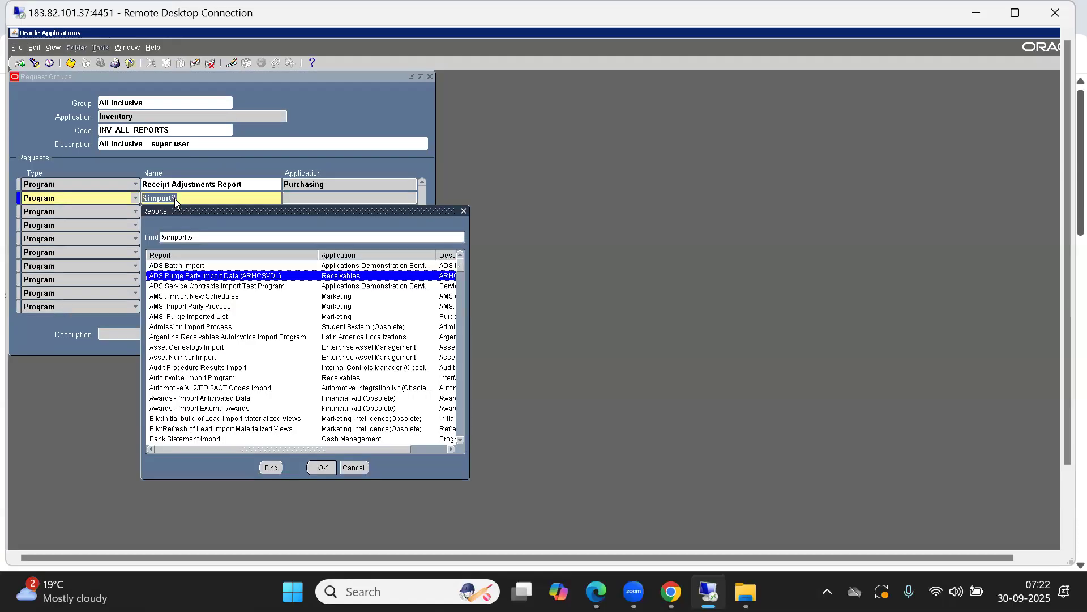
key(Down)
key(Down)
key(Down)
key(Down)
key(Down)
key(Down)
key(Down)
key(Down)
key(Down)
key(Down)
key(Down)
key(Down)
key(Down)
key(Down)
key(Down)
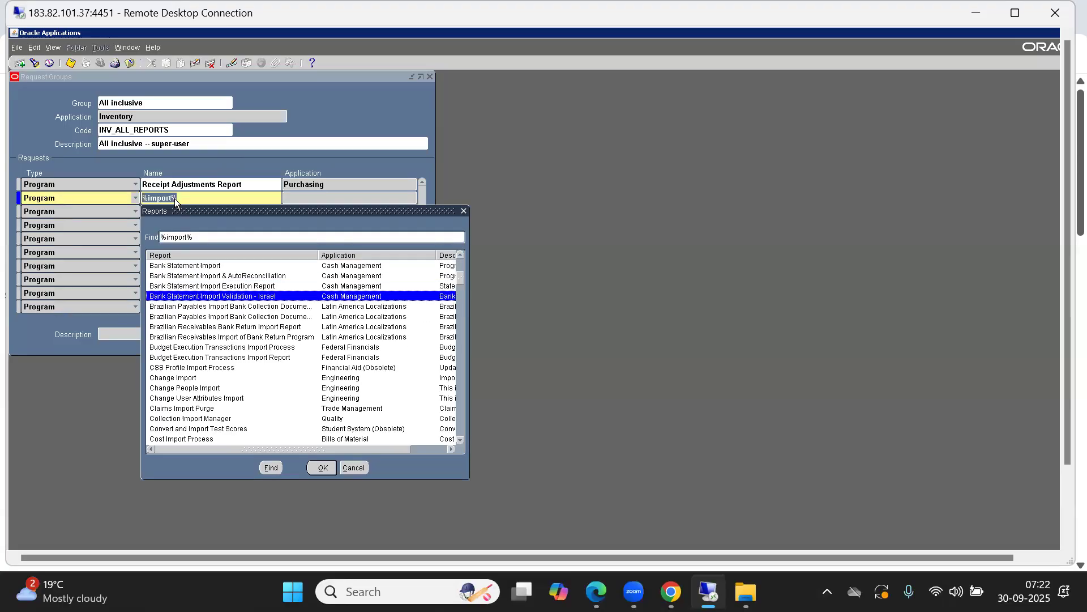
key(Down)
key(Down)
key(Down)
key(Down)
key(Down)
key(Down)
key(Down)
key(Down)
key(Down)
key(Down)
key(Down)
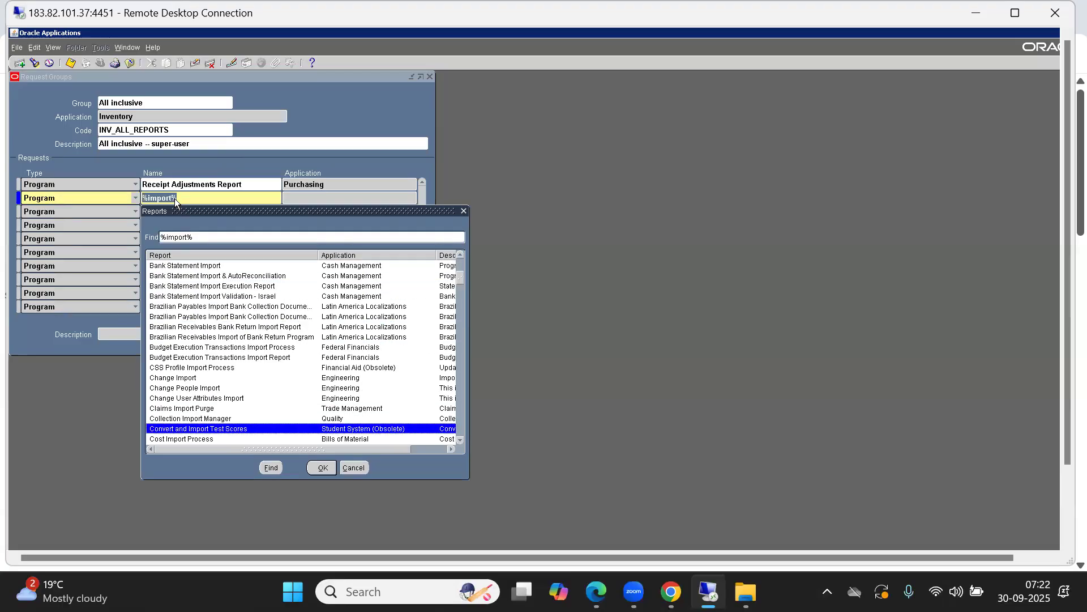
key(Down)
key(Down)
key(Down)
key(Down)
key(Down)
key(Down)
key(Down)
key(Down)
key(Down)
key(Down)
key(Down)
key(Down)
key(Down)
key(Down)
key(Down)
key(Down)
key(Down)
key(Down)
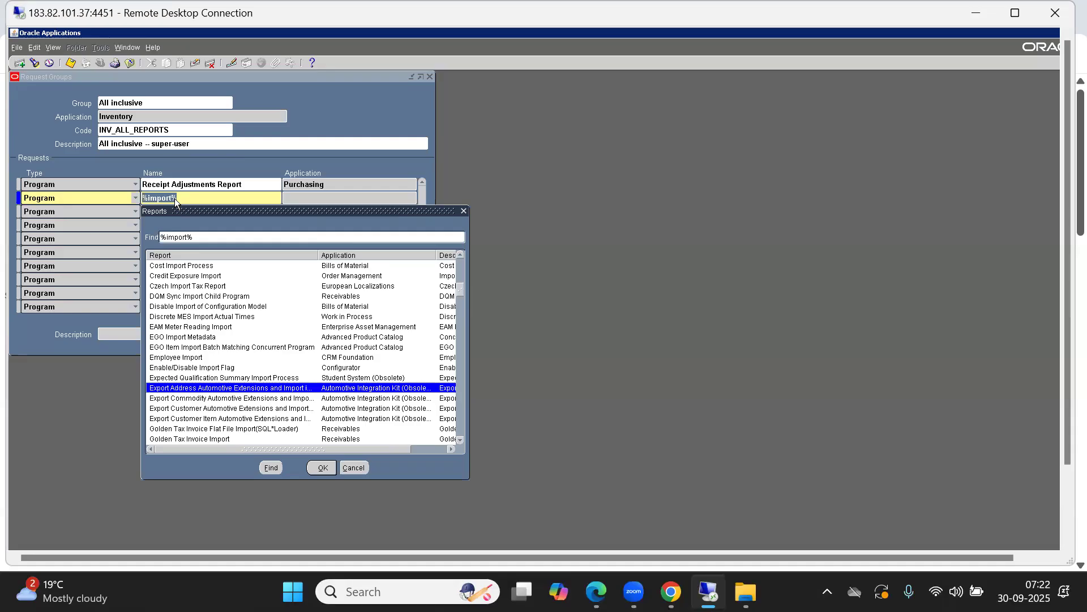
key(Down)
key(Down)
key(Down)
key(Down)
key(Down)
key(Down)
key(Down)
key(Down)
key(Down)
key(Down)
key(Down)
key(Down)
key(Down)
key(Down)
key(Down)
key(Down)
key(Down)
key(Down)
key(Down)
key(Down)
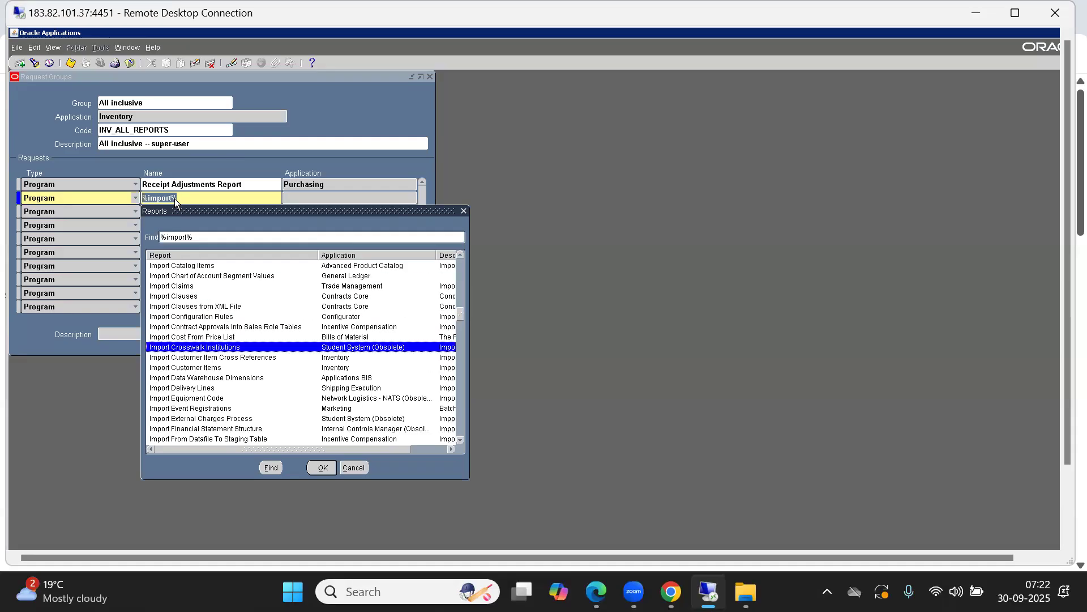
key(Down)
key(Down)
key(Down)
key(Down)
key(Down)
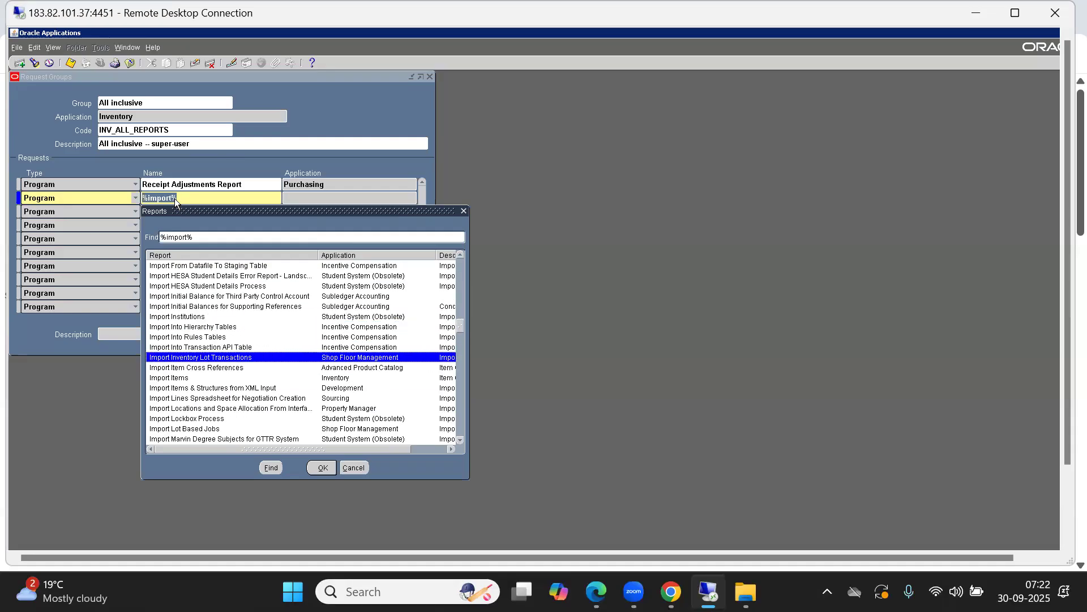
key(Return)
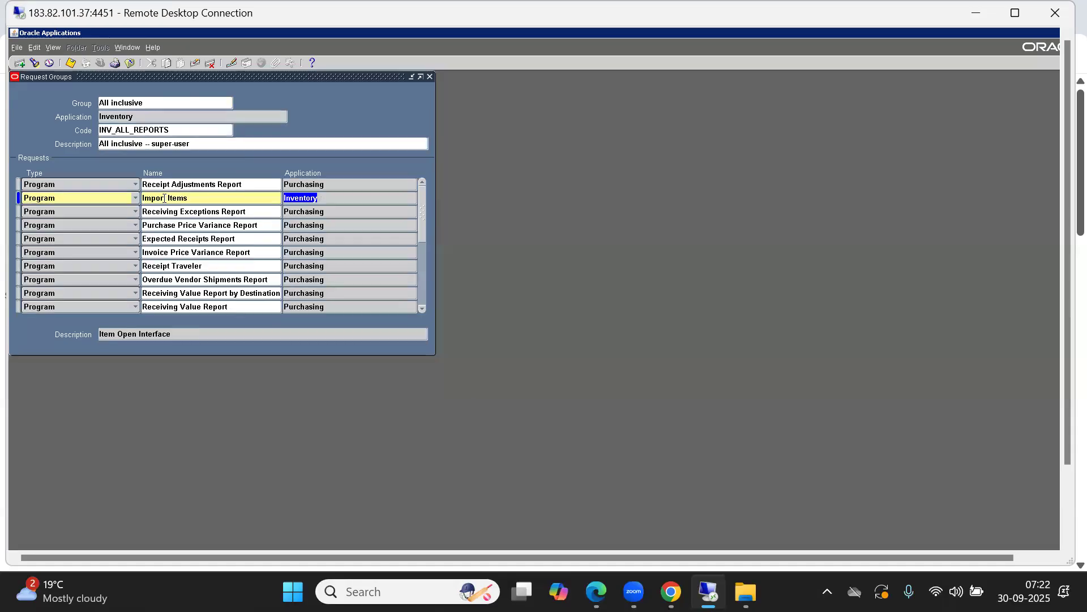
click(223, 197)
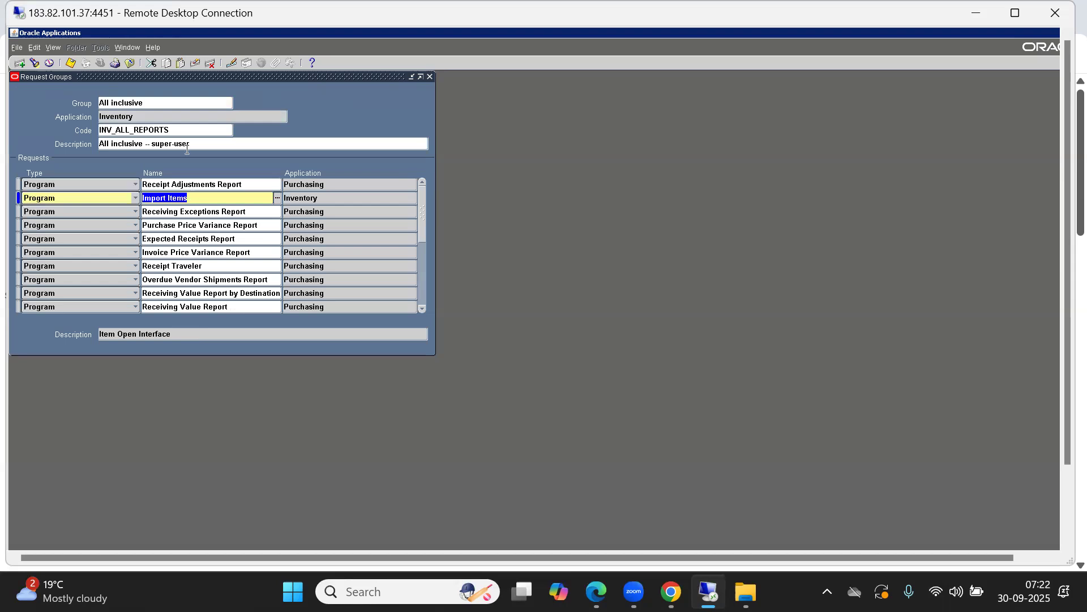
click(431, 77)
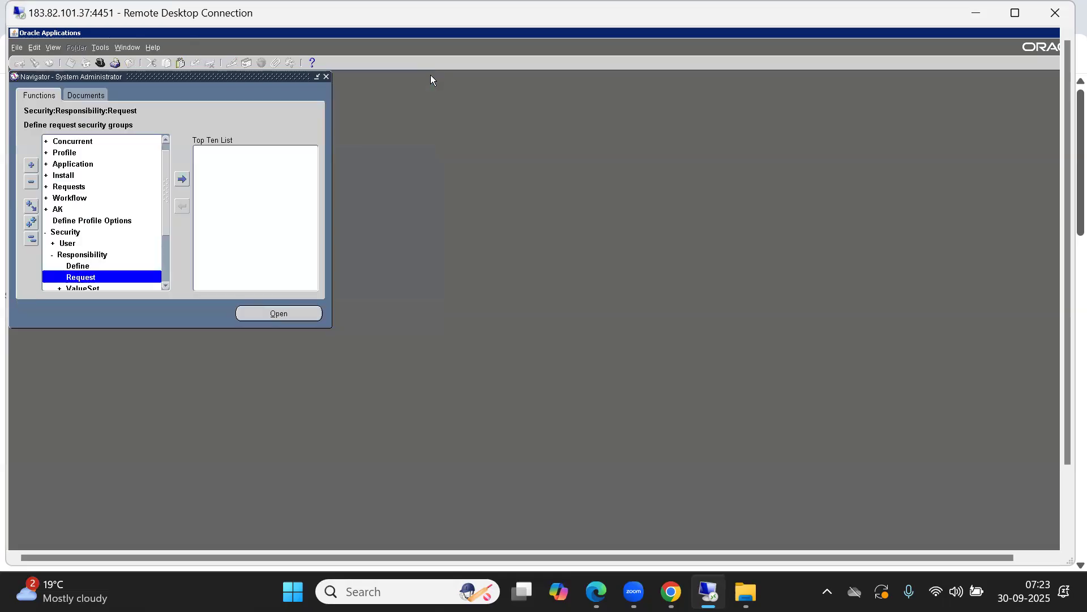
Collapse the navigator tree and switch to ABC SI Inventory Responsibility.
click(26, 242)
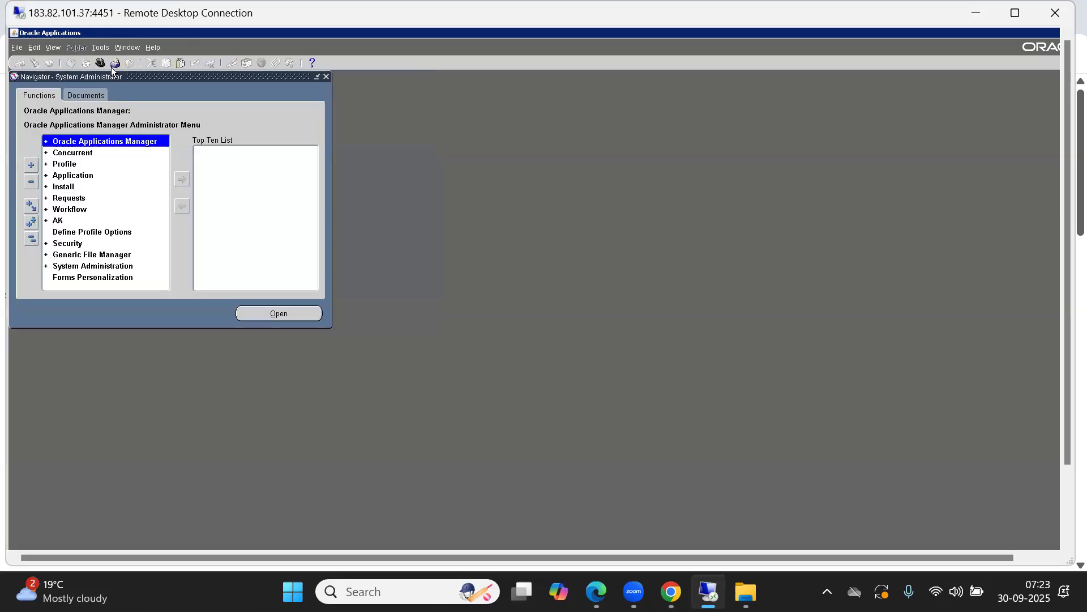
click(101, 62)
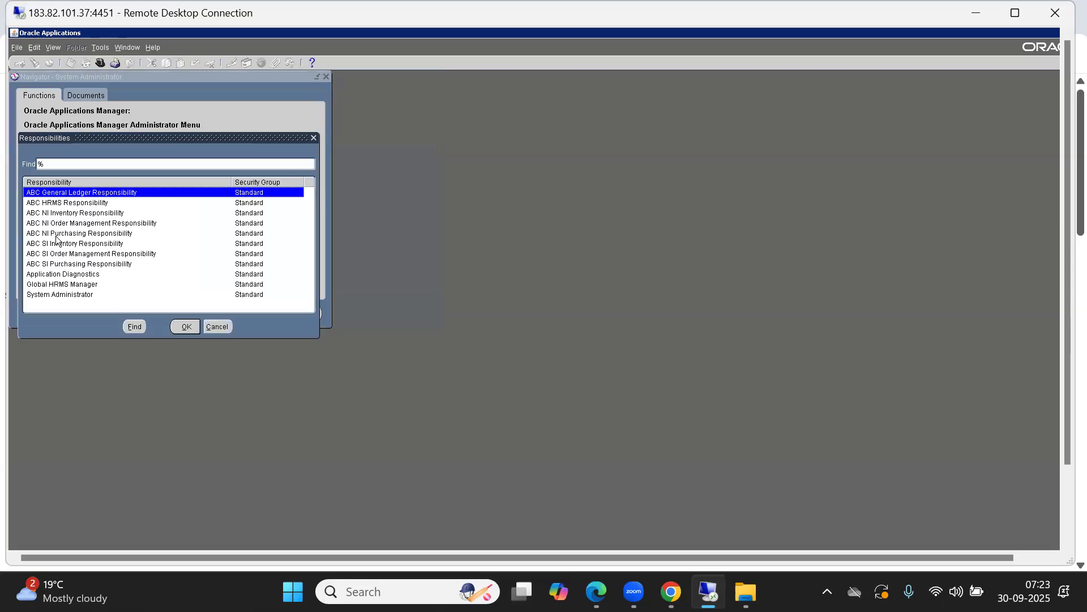
double_click(79, 243)
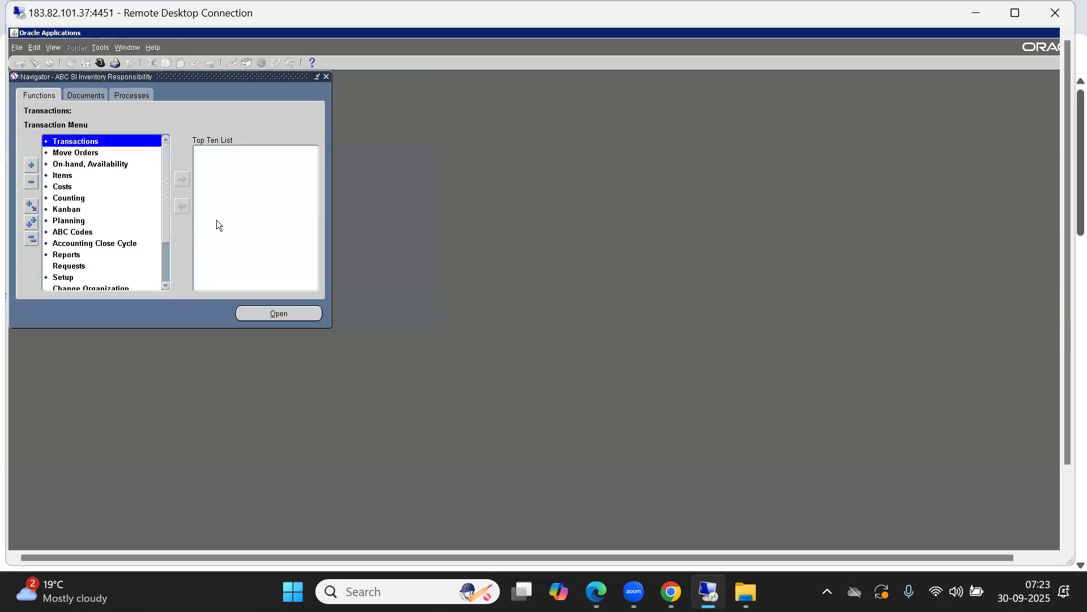
Start a new single request and find its program with %import%, selecting Import Items.
click(54, 47)
click(54, 192)
click(115, 322)
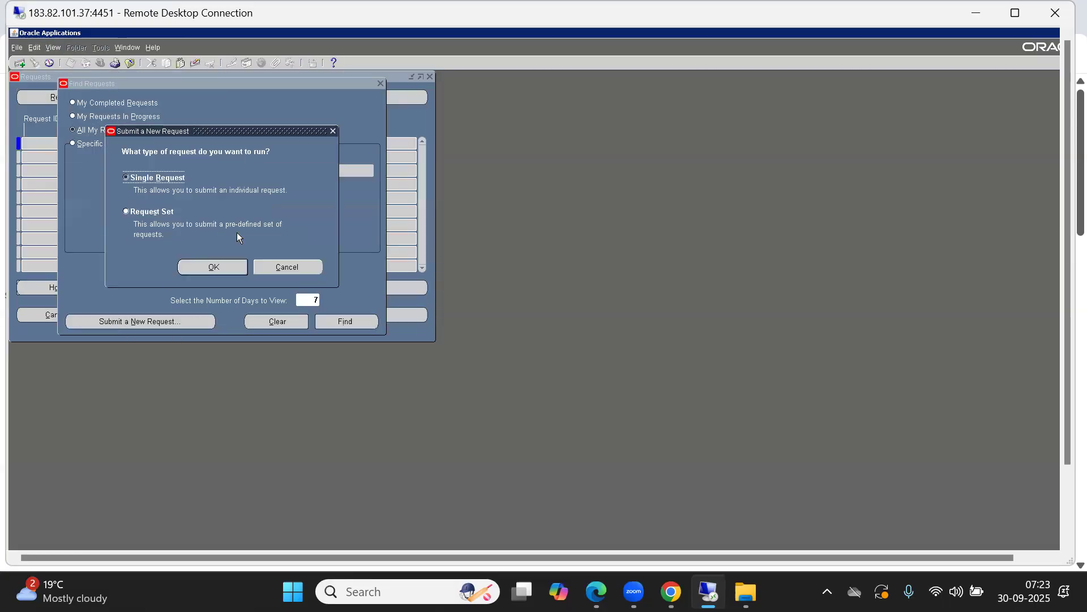
click(221, 267)
text(%impo)
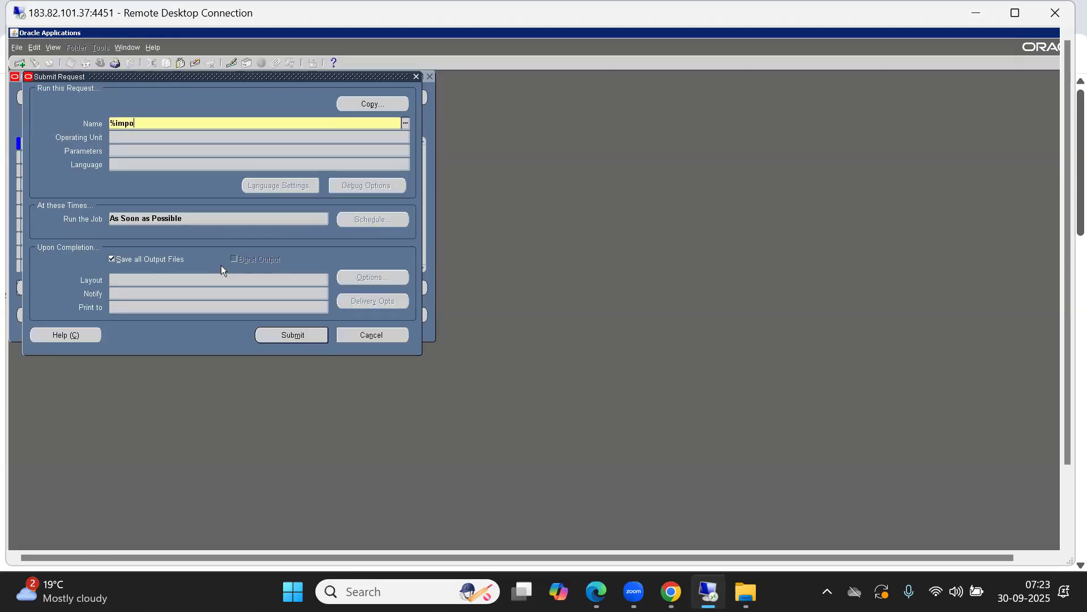
text(rt%)
key(Tab)
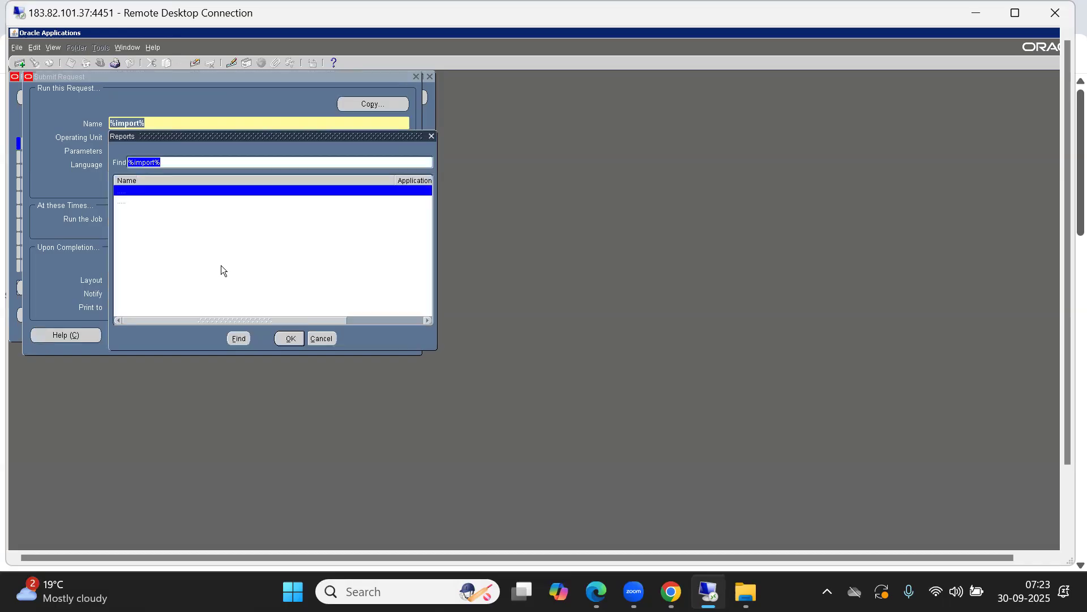
key(Return)
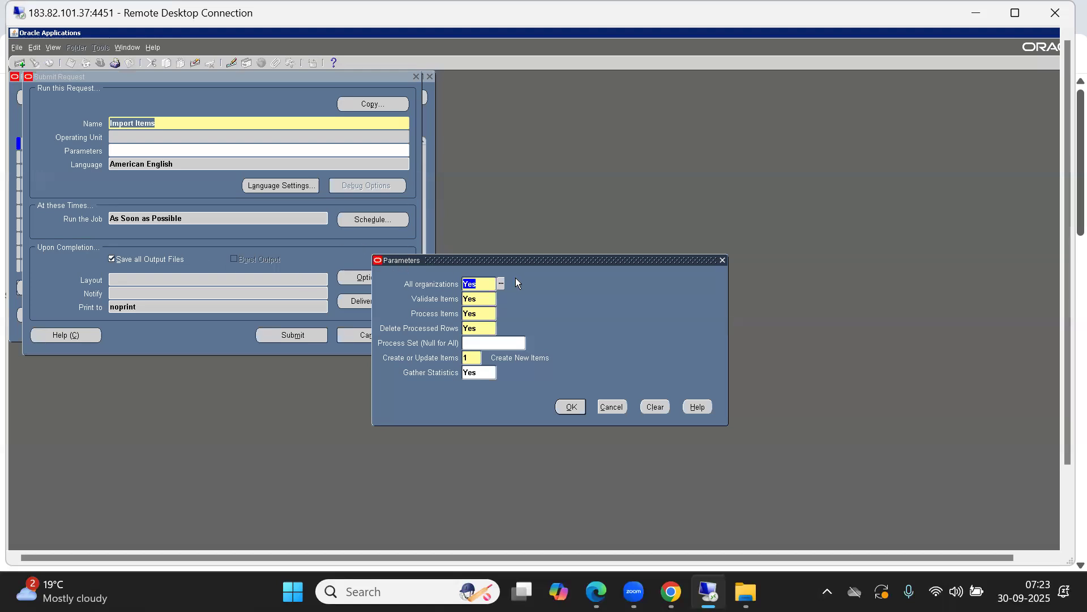
Set the All organizations parameter of the Import Items request to No.
key(ctrl+l)
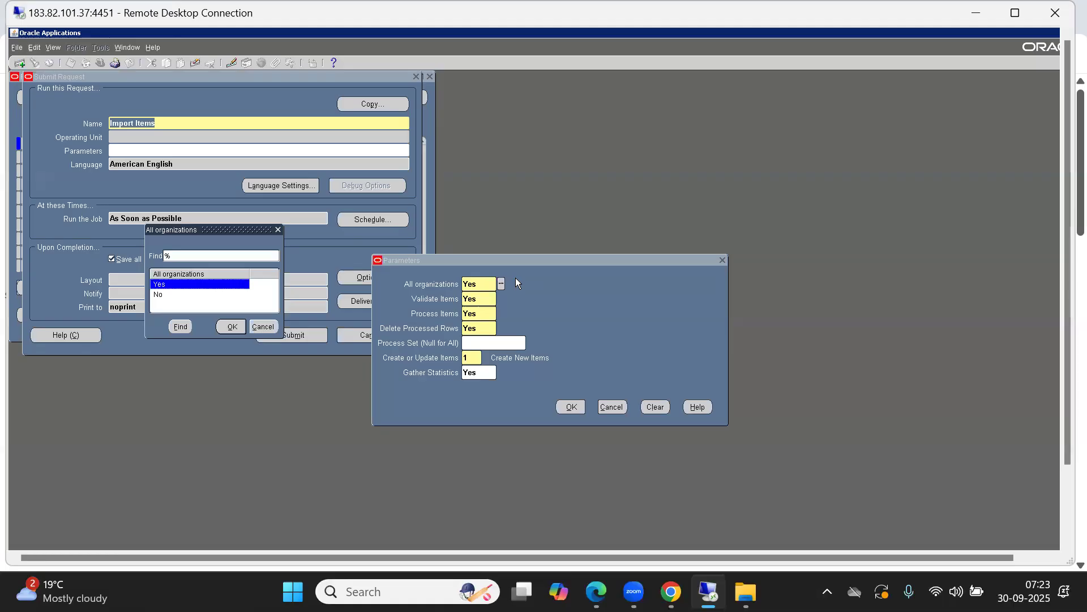
key(Down)
key(Return)
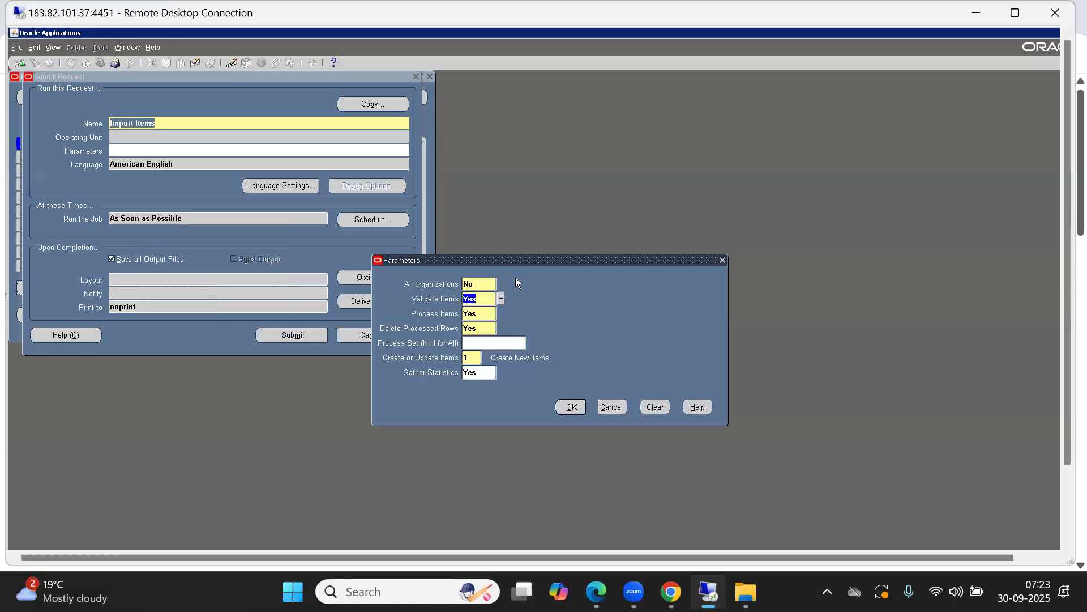
Examine the remaining Import Items parameters, including Validate Items, Process Items and Delete Processed Rows.
key(Tab)
key(Tab)
key(Tab)
key(Tab)
key(shift+Tab)
key(shift+Tab)
key(shift+Tab)
key(shift+Tab)
click(480, 299)
drag(480, 299, 464, 302)
key(shift+Tab)
click(484, 316)
click(479, 329)
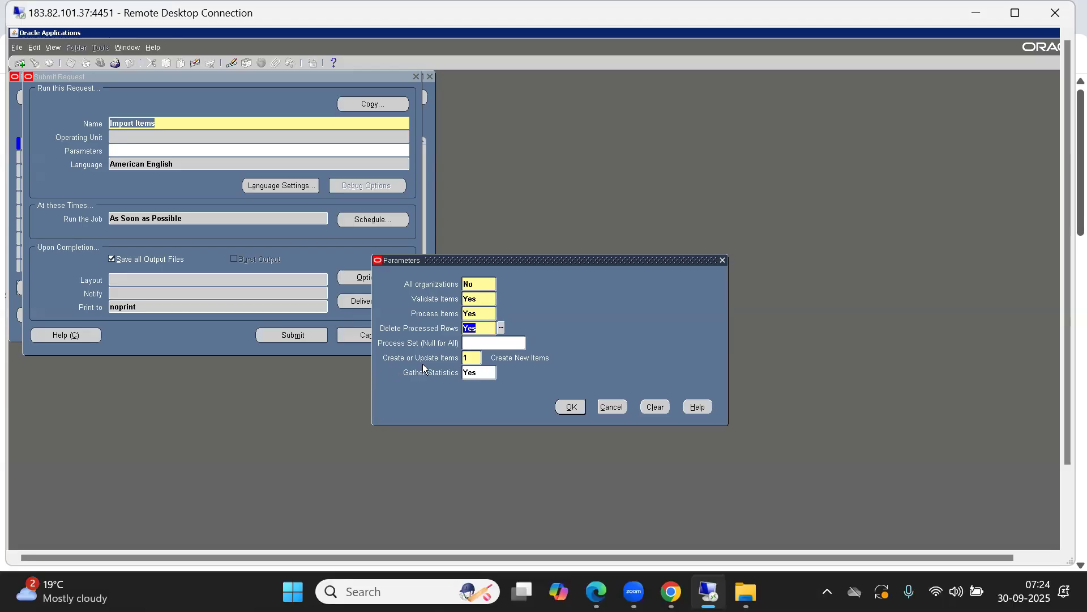
Examine the options offered for the Create or Update Items parameter without choosing a different one.
click(476, 359)
key(ctrl+l)
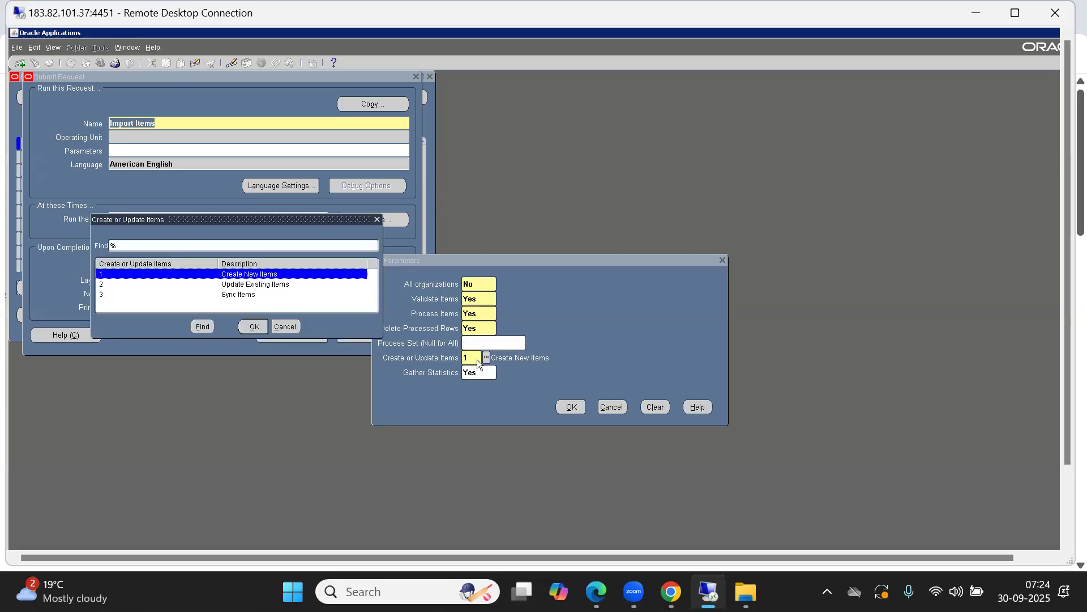
key(Down)
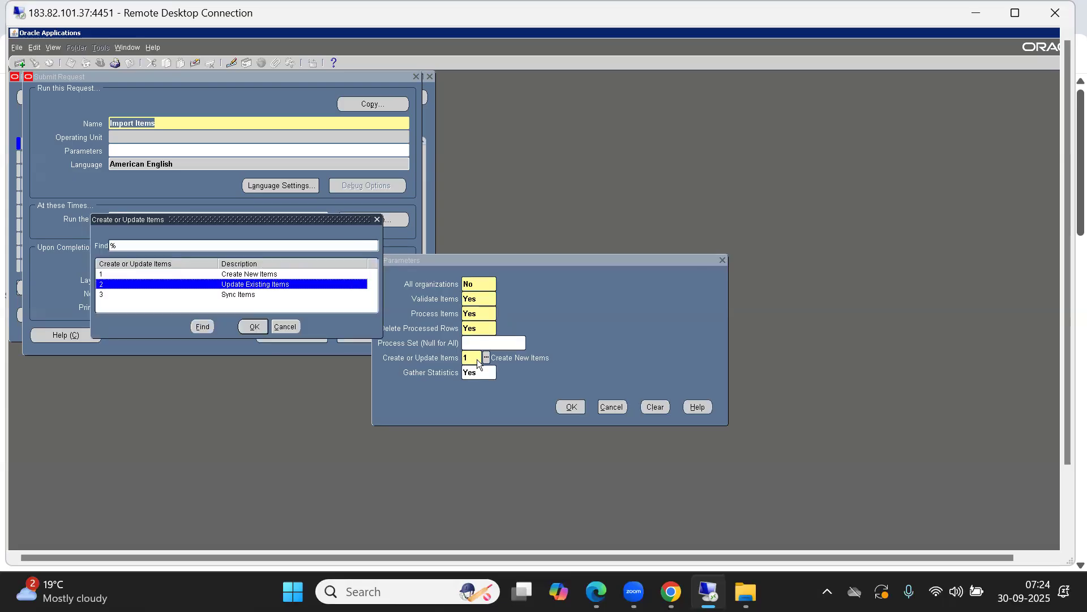
key(Down)
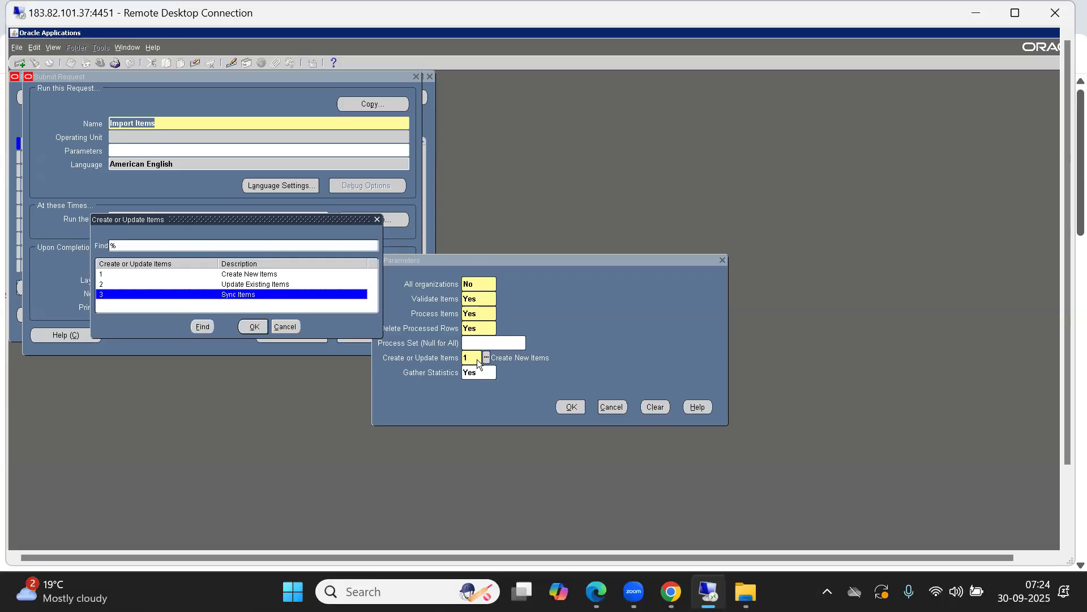
key(Up)
key(Up)
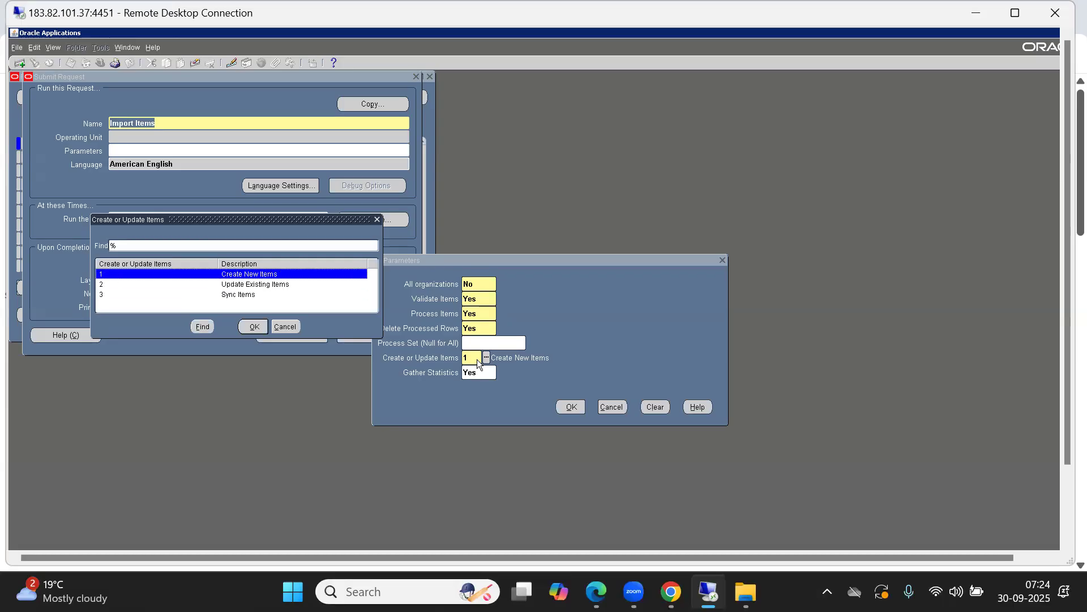
click(289, 327)
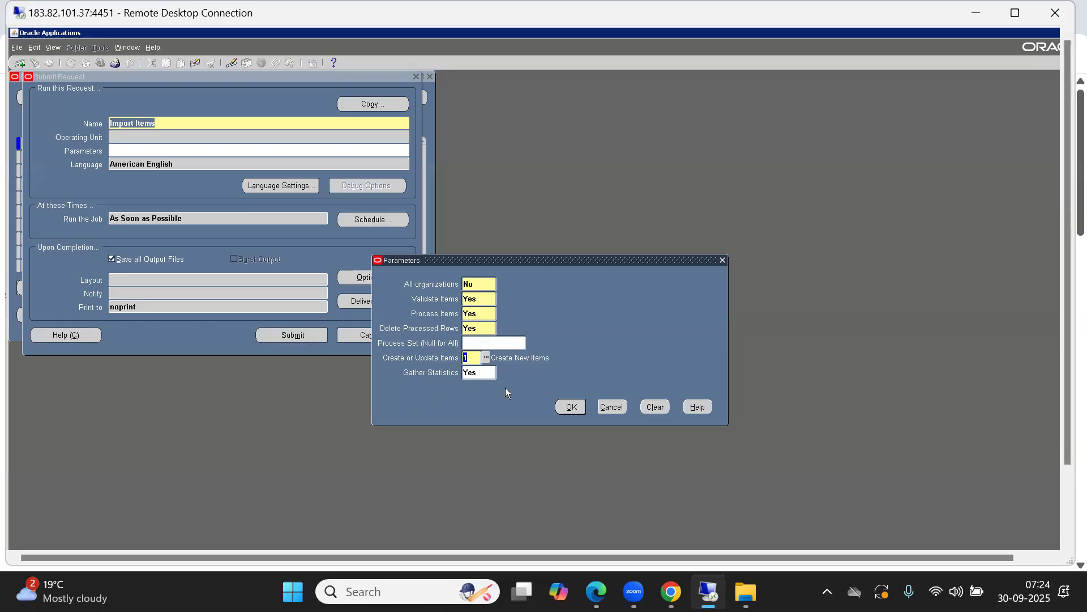
Maximize the remote desktop session, launch Oracle SQL Developer in it and dismiss the Tip of the Day.
click(1015, 12)
click(25, 603)
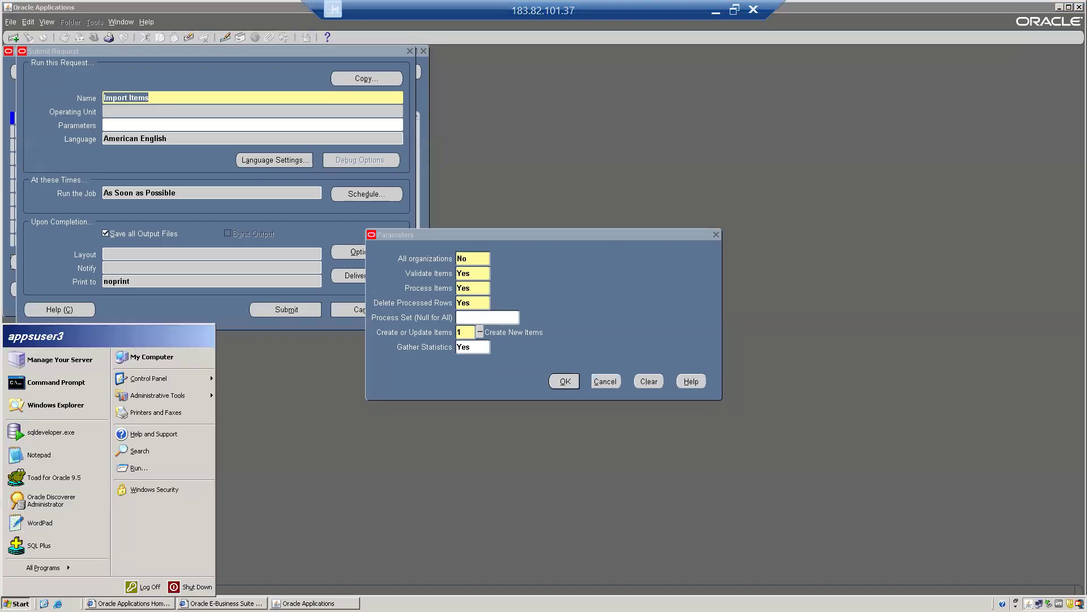
click(32, 435)
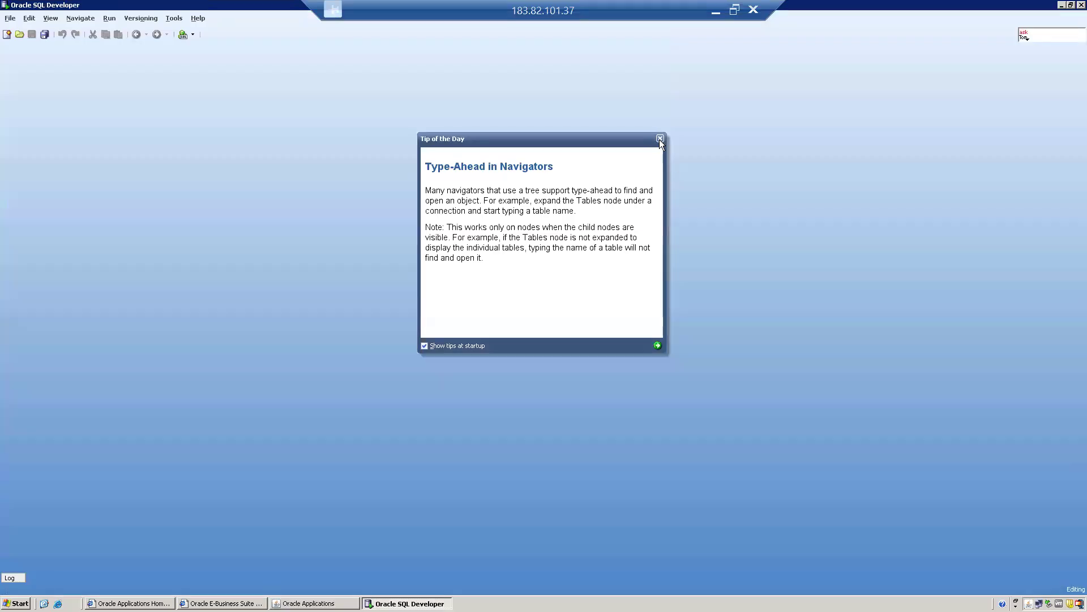
click(659, 139)
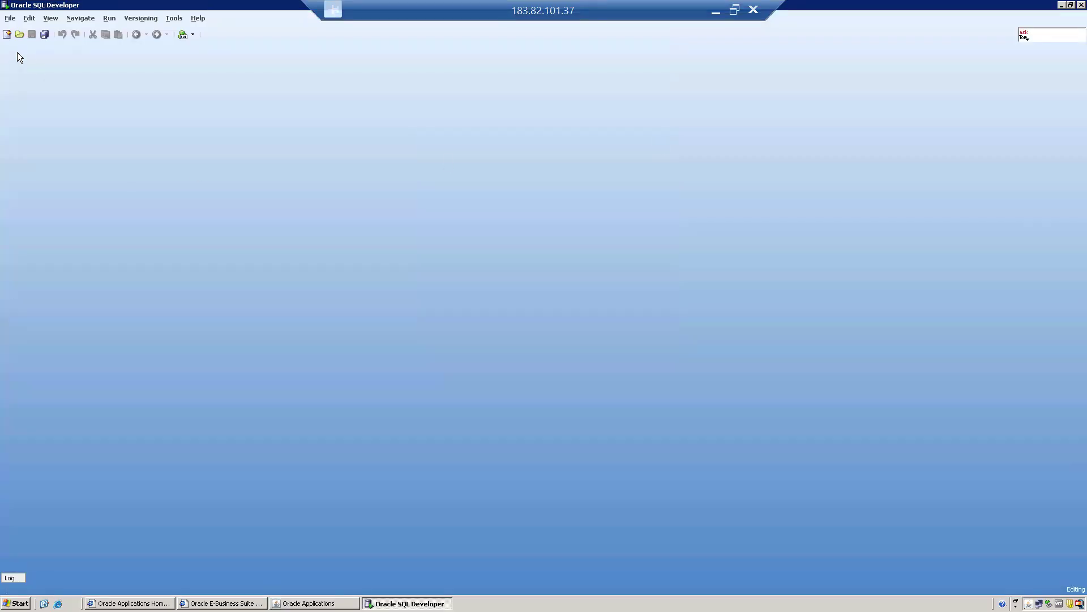
Connect to the database with the saved connection apps.
click(7, 36)
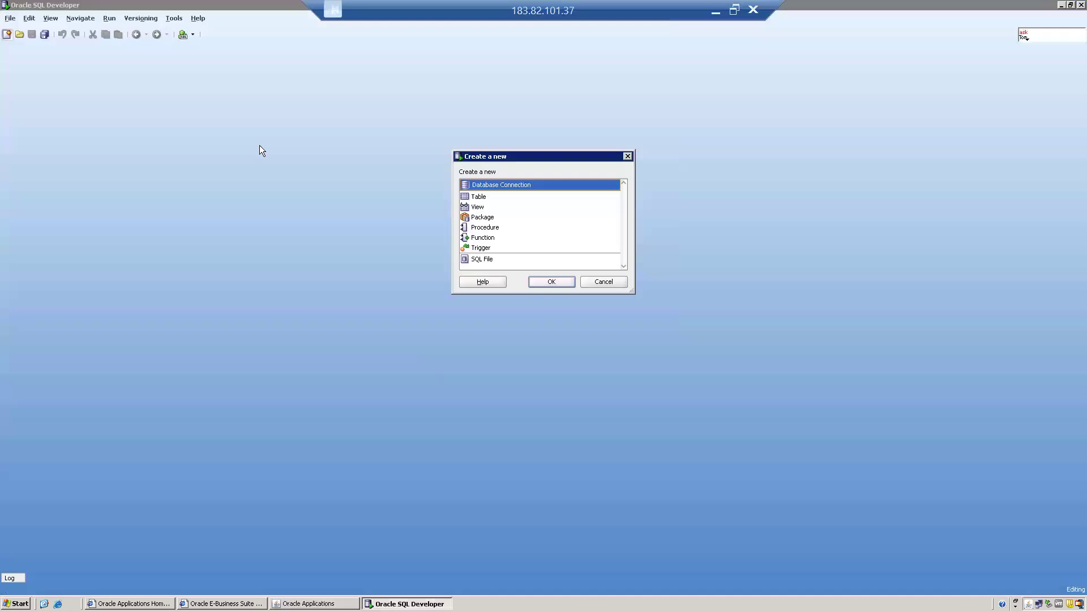
click(553, 282)
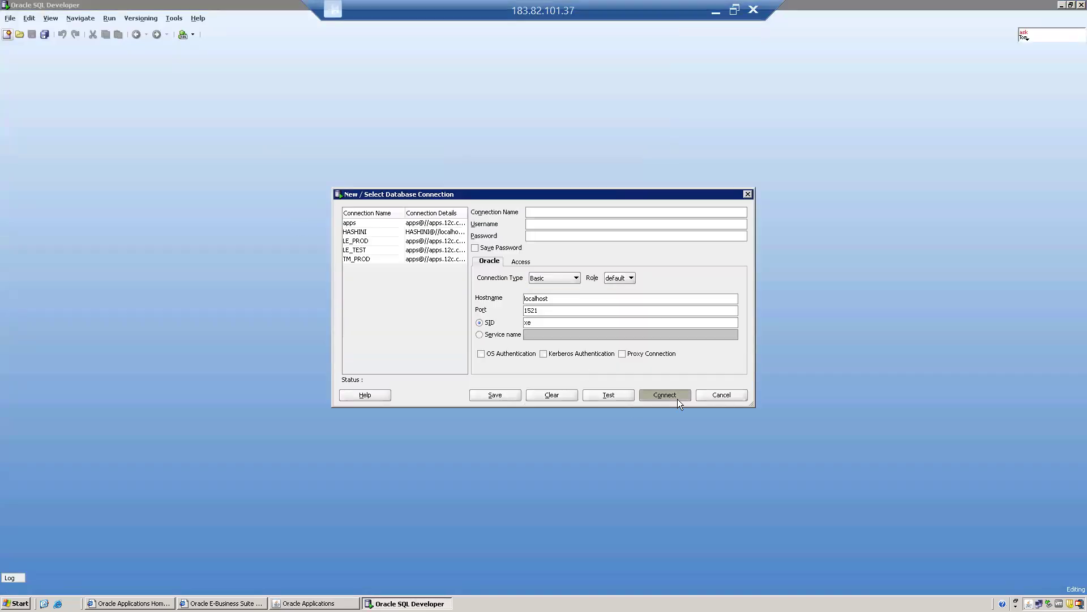
click(678, 399)
click(634, 294)
click(358, 225)
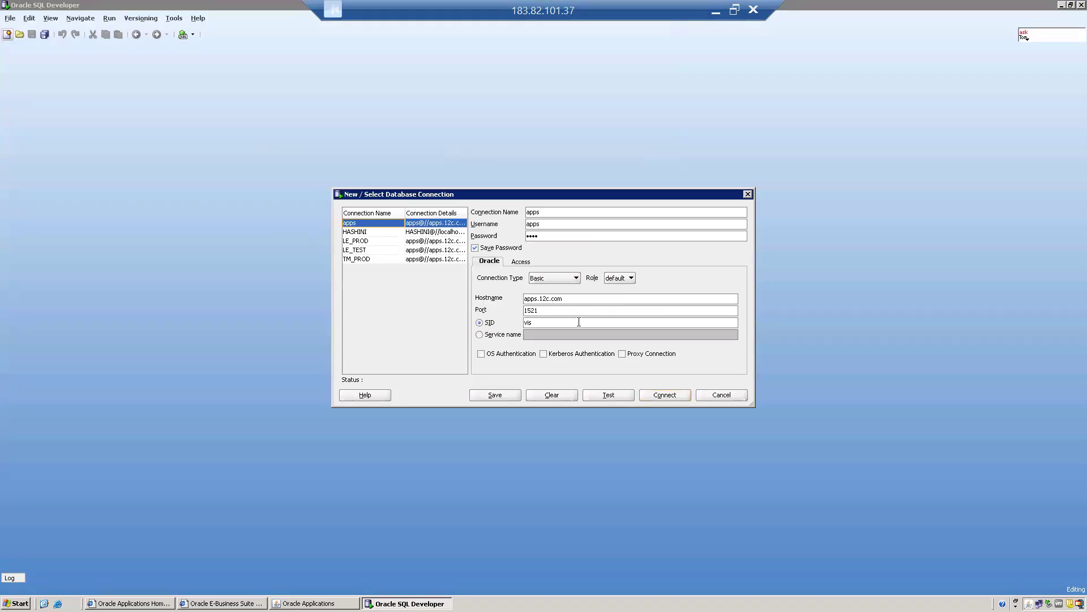
click(673, 396)
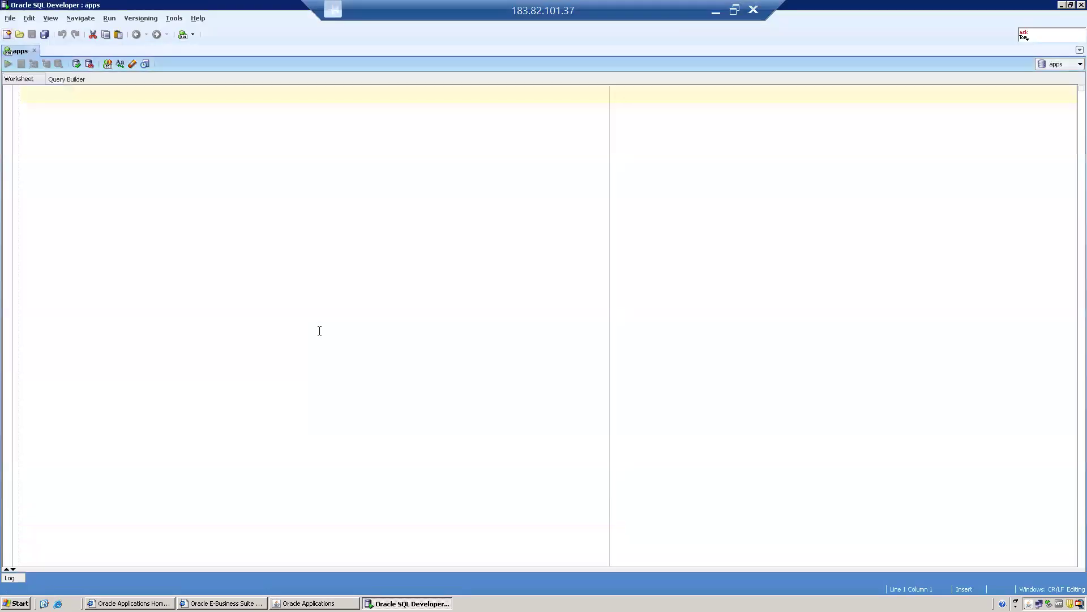
Write and run the query select * from mtl_system_items_interface; in the apps worksheet.
text(select )
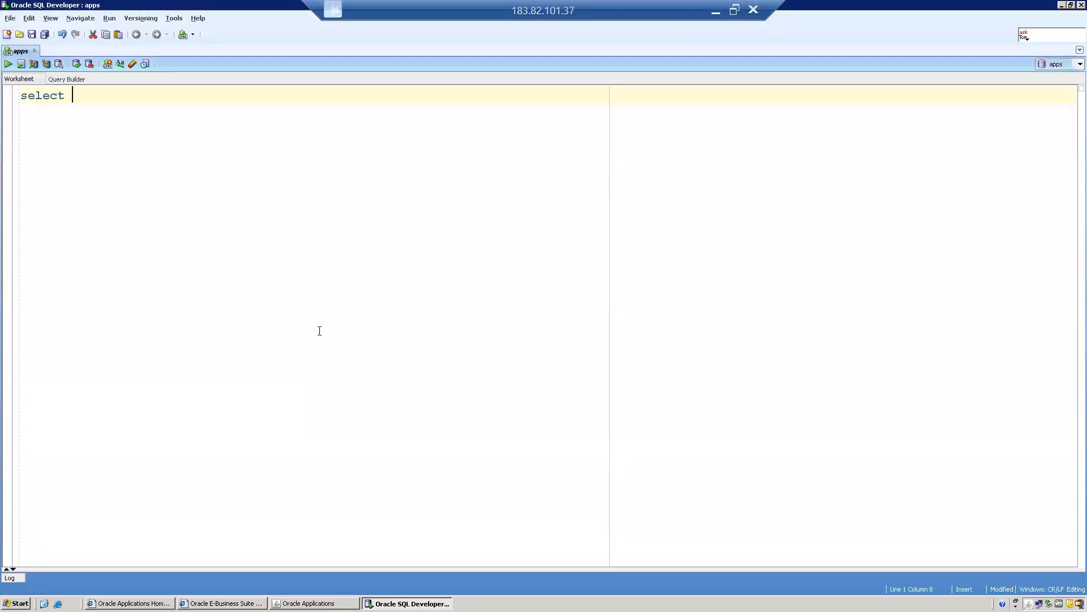
text(* from mtl_sys)
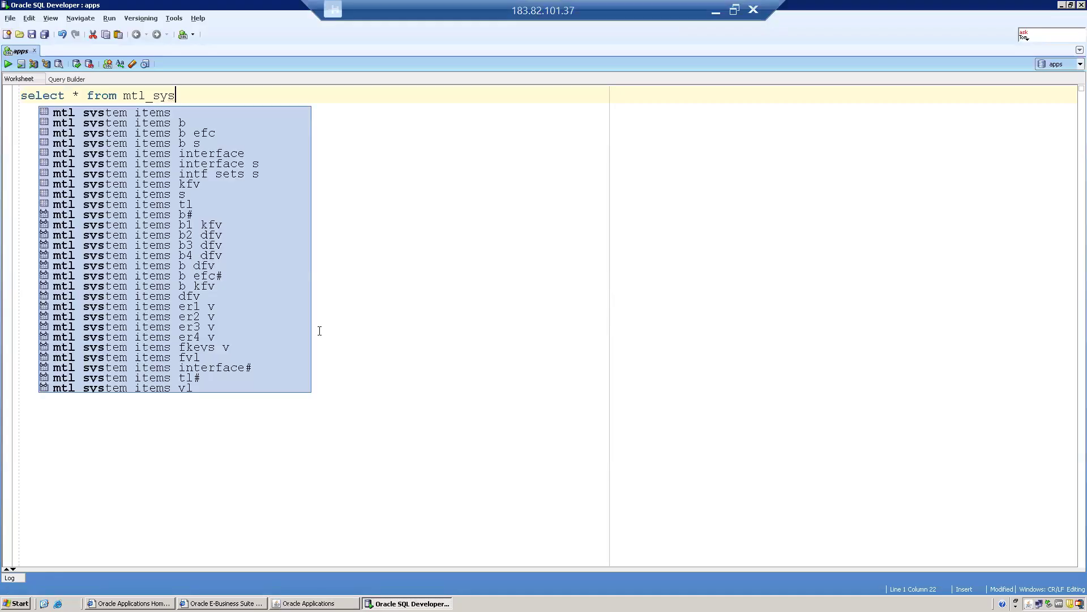
key(Down)
key(Down)
key(Down)
key(Down)
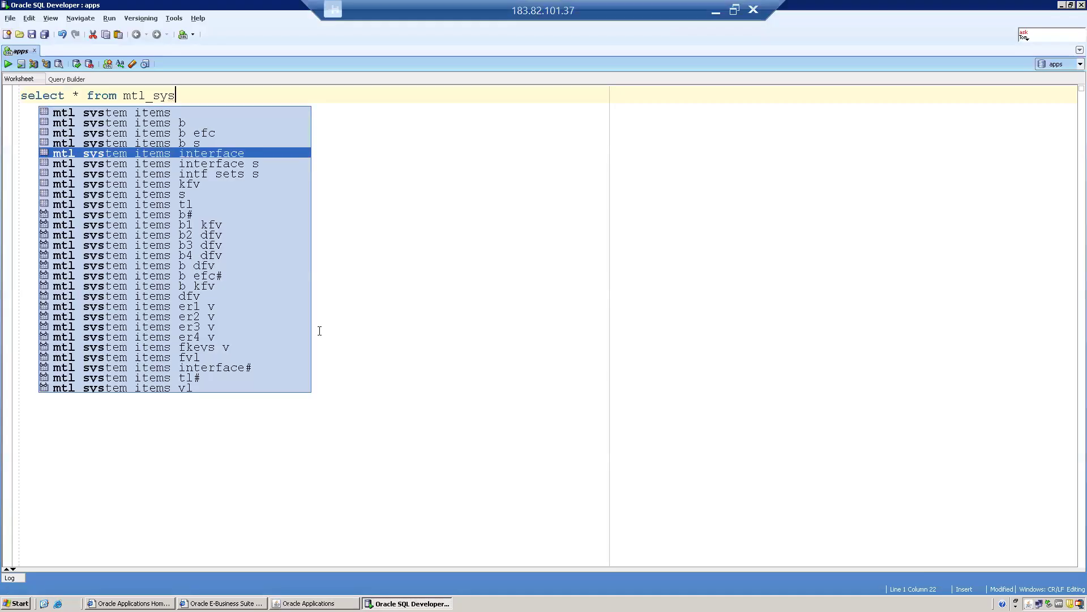
key(Return)
text(;)
key(ctrl+Return)
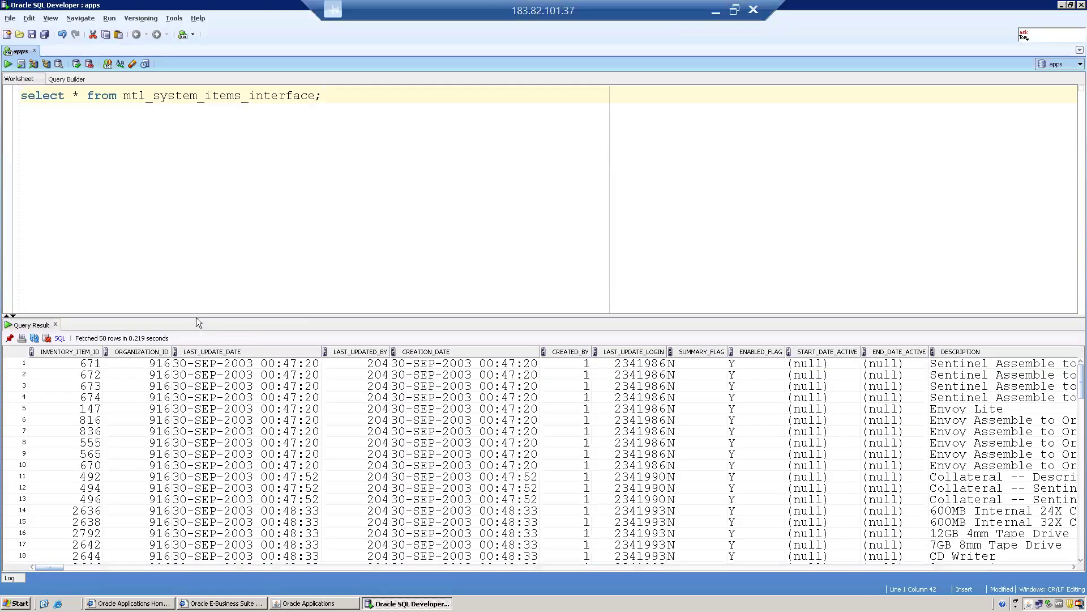
Enlarge the query result area and look through the item records of the interface table down to about row 157.
drag(196, 317, 182, 168)
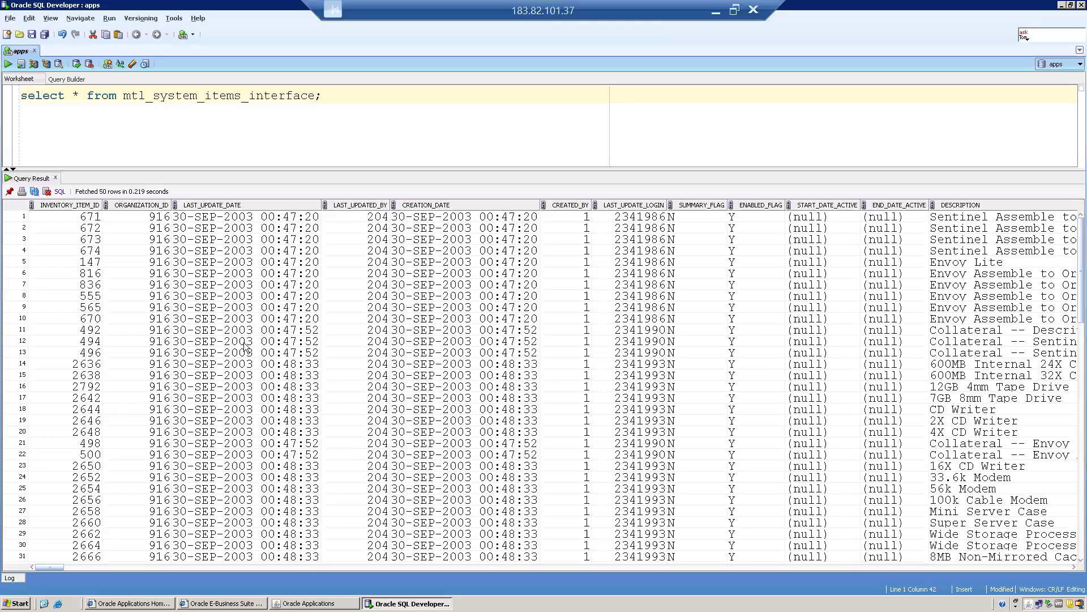
click(468, 307)
key(Down)
key(Down)
key(Down)
key(Down)
key(Down)
key(Down)
key(Down)
key(Down)
key(Down)
key(Down)
key(Down)
key(Down)
key(Down)
key(Down)
key(Down)
key(Down)
key(Down)
key(Down)
key(Down)
key(Down)
key(Down)
key(Down)
key(Down)
key(Down)
key(Down)
key(Down)
key(Down)
key(Down)
key(Down)
key(Down)
key(Down)
key(Down)
key(Down)
key(Down)
key(Down)
key(Down)
key(Down)
key(Down)
key(Down)
key(Down)
key(Down)
key(Down)
key(Down)
key(Down)
key(Down)
key(Down)
key(Down)
key(Down)
key(Down)
key(Down)
key(Down)
key(Down)
key(Down)
key(Down)
key(Down)
key(Down)
key(Down)
key(Down)
key(Down)
key(Down)
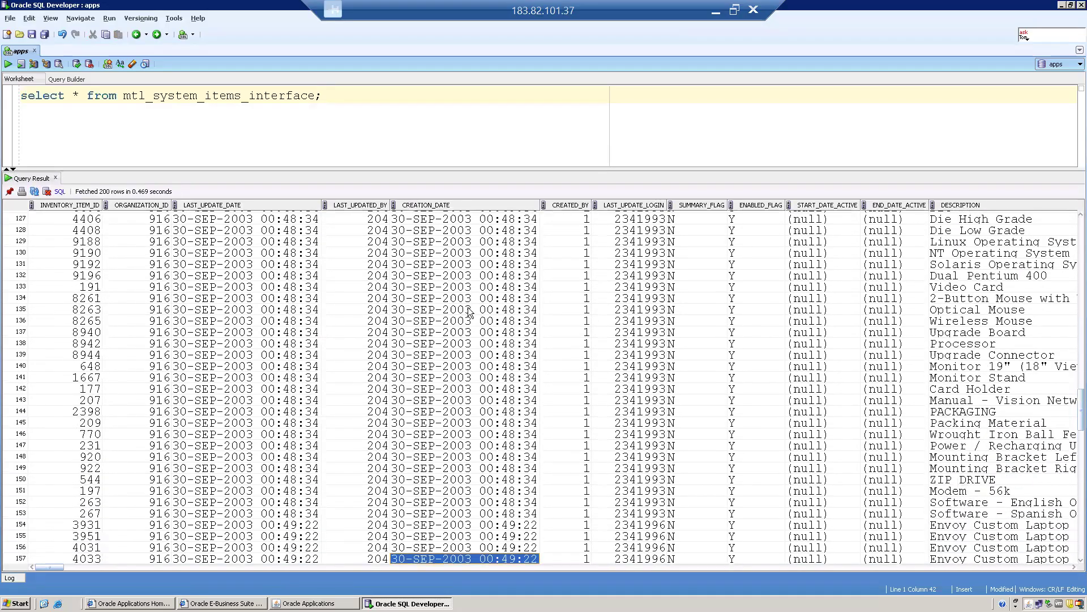
Move across the result columns to SEGMENT1 and examine the item codes stored for the operating system items.
key(Right)
key(Right)
key(Right)
key(Right)
key(Right)
key(Right)
key(Right)
key(Right)
key(Right)
key(Right)
key(Right)
key(Right)
key(Right)
key(Right)
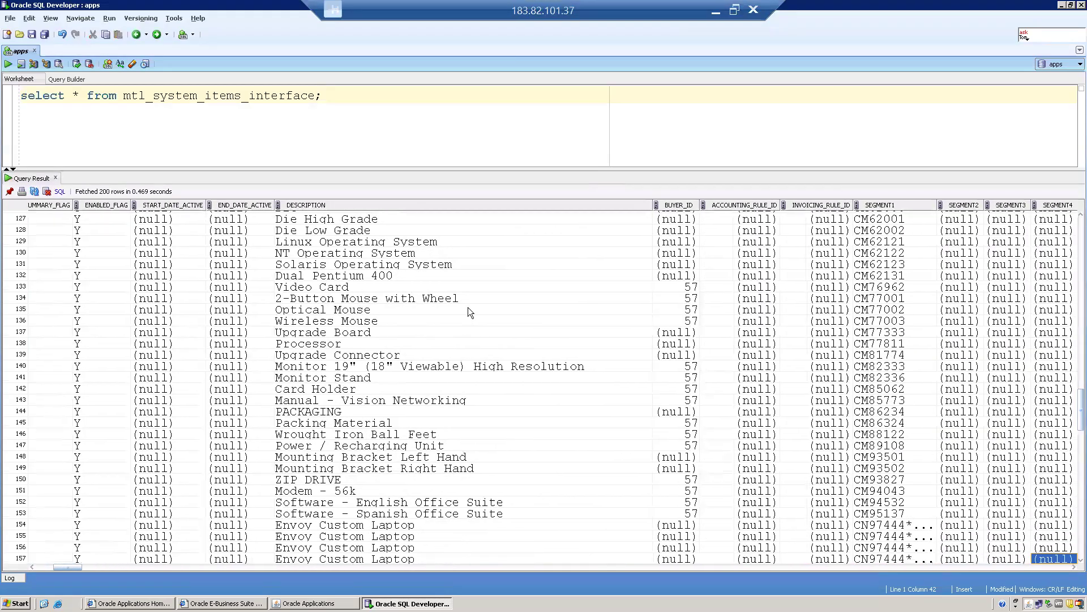
click(858, 264)
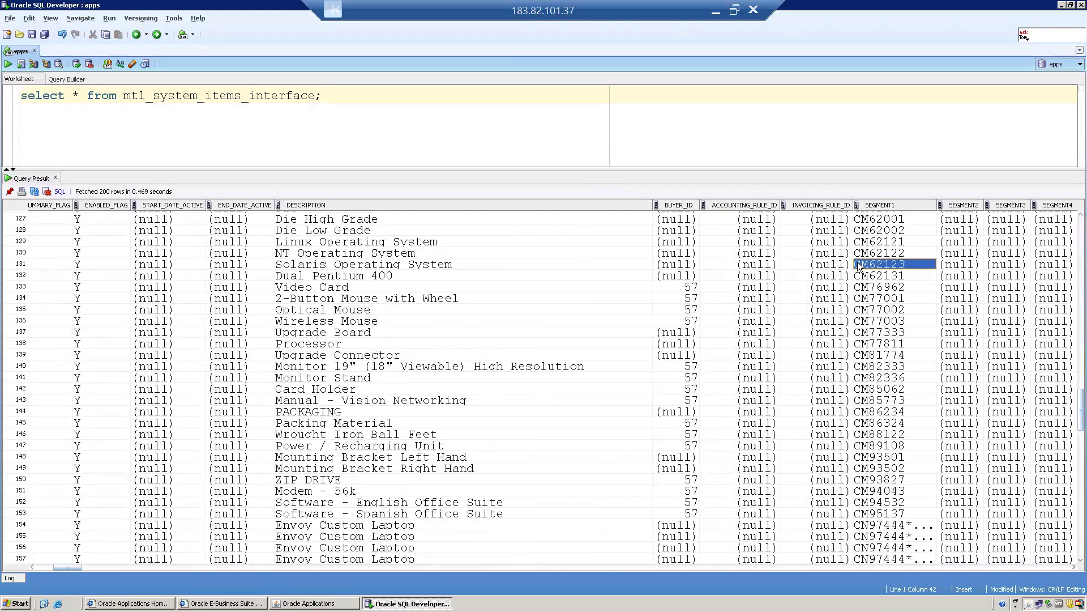
click(860, 253)
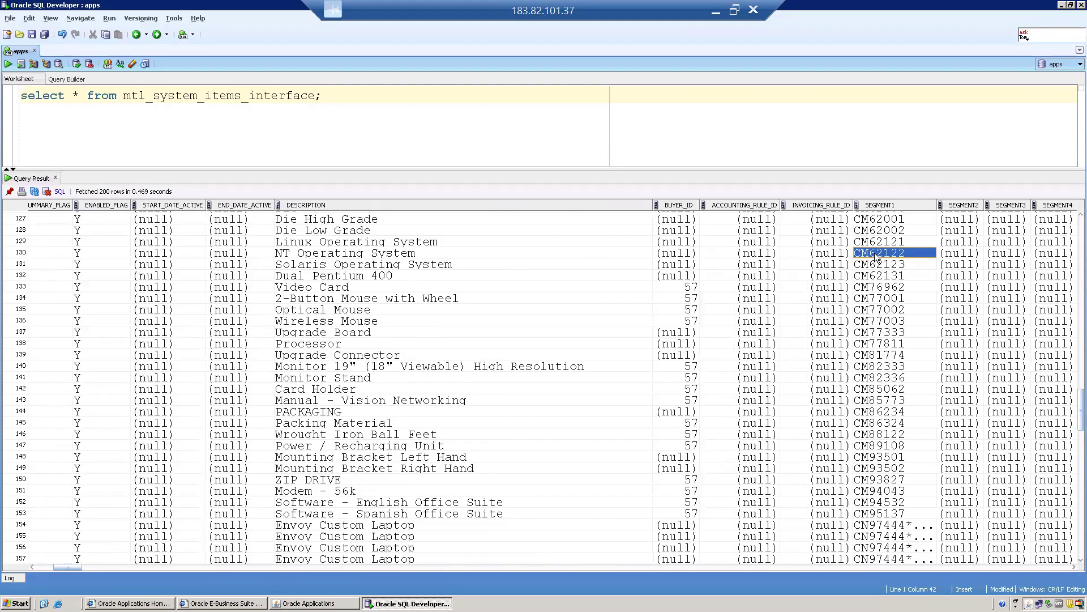
Examine the segment columns through SEGMENT20 for the Optical Mouse row, then return to the DESCRIPTION column area.
click(878, 310)
key(Right)
key(Right)
key(Right)
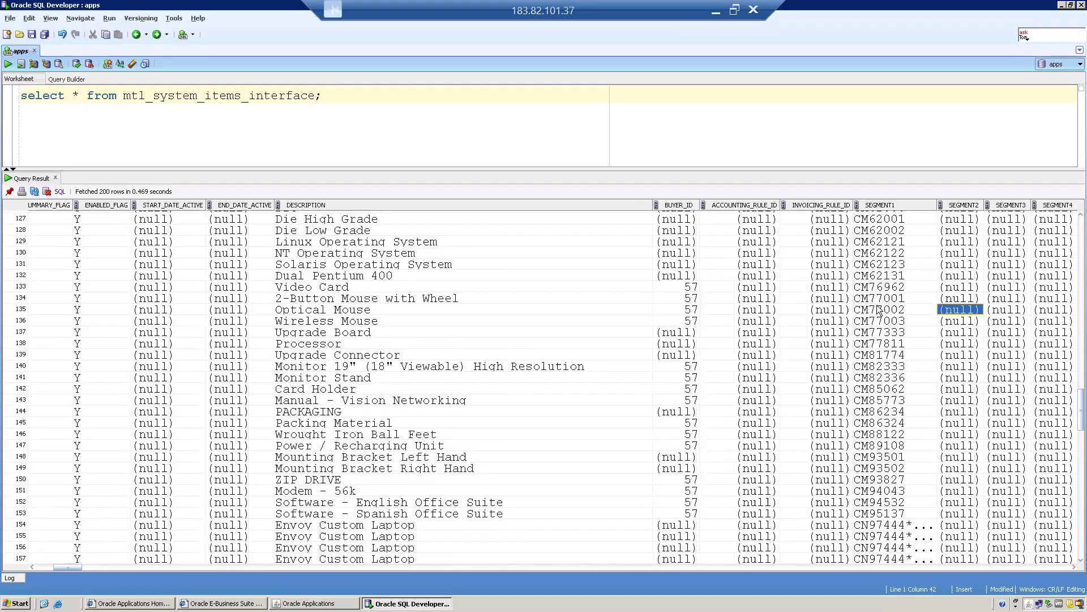
key(Right)
key(Right)
key(Right)
key(Right)
key(Right)
key(Right)
key(Right)
key(Right)
key(Right)
key(Right)
key(Right)
key(Right)
key(Right)
key(Right)
key(Right)
key(Right)
key(Right)
key(Left)
key(Left)
key(Left)
key(Left)
key(Left)
key(Left)
key(Left)
key(Left)
key(Left)
key(Left)
key(Left)
key(Left)
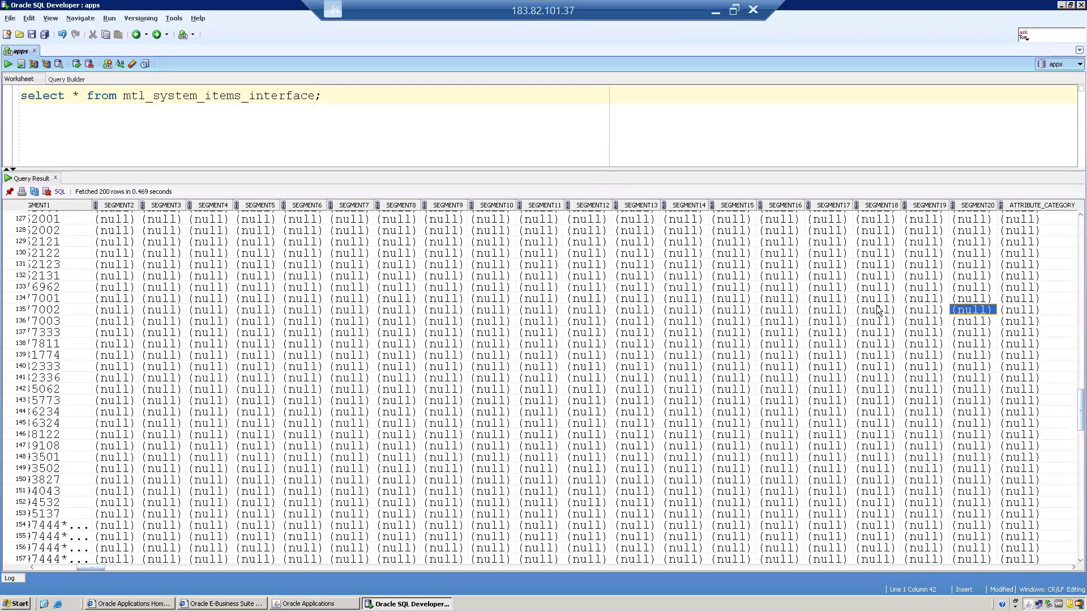
key(Left)
key(Left)
key(Left)
key(Left)
key(Left)
key(Left)
key(Left)
key(Left)
key(Left)
key(Left)
key(Left)
key(Left)
key(Left)
key(Left)
key(Left)
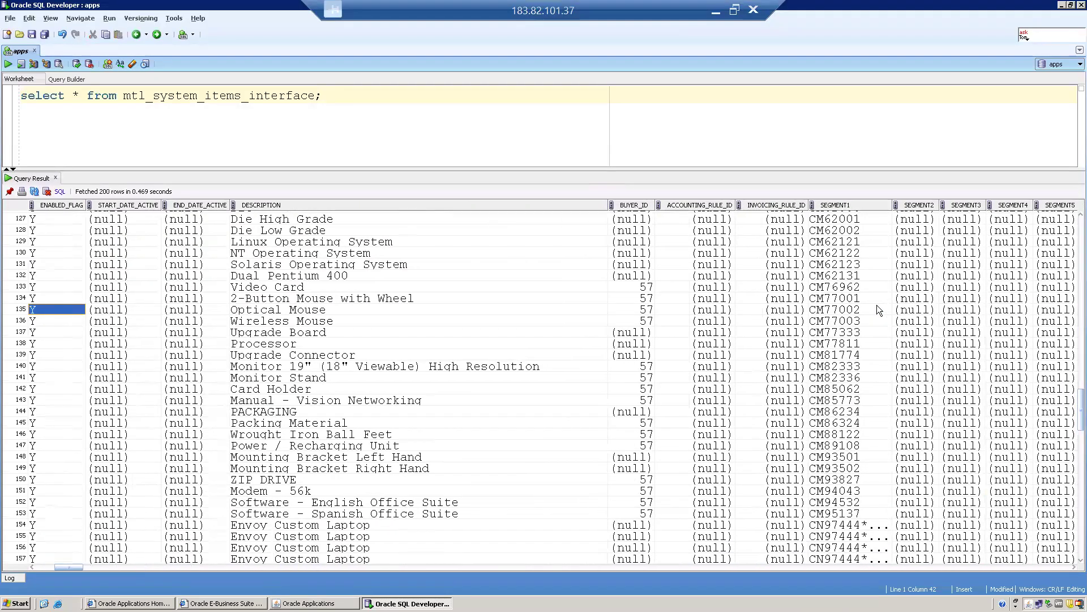
Examine the DESCRIPTION values from Optical Mouse, Wireless Mouse and Processor down to the Packing Material row.
click(288, 311)
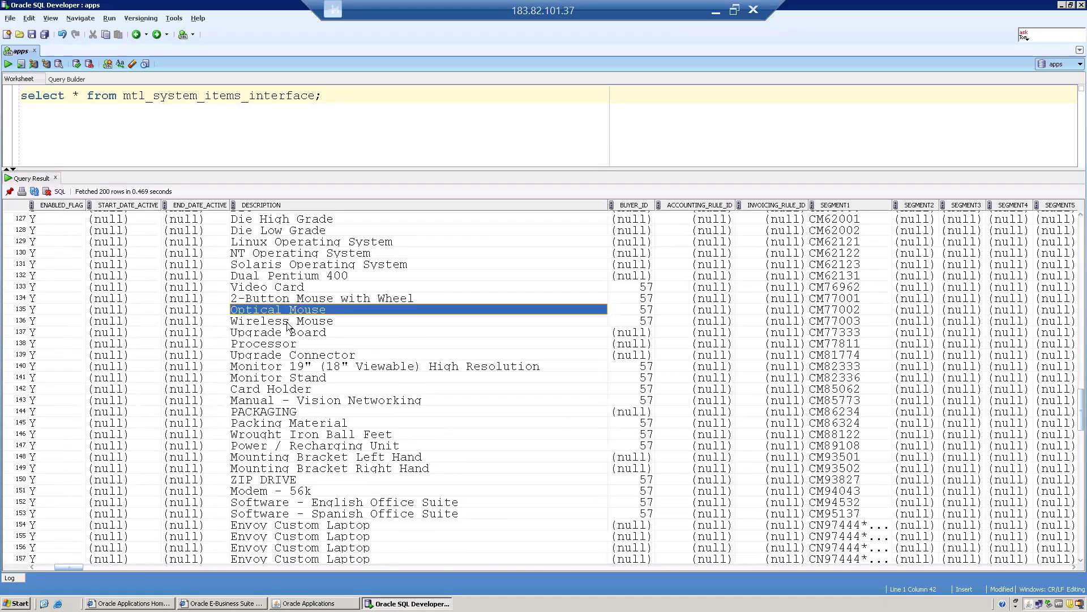
click(288, 322)
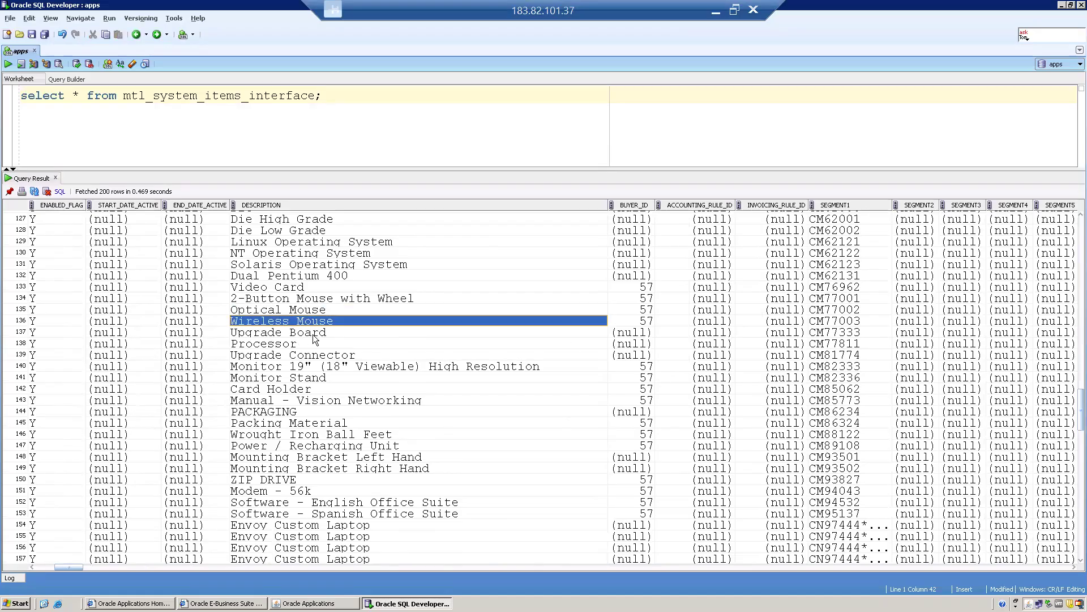
click(269, 344)
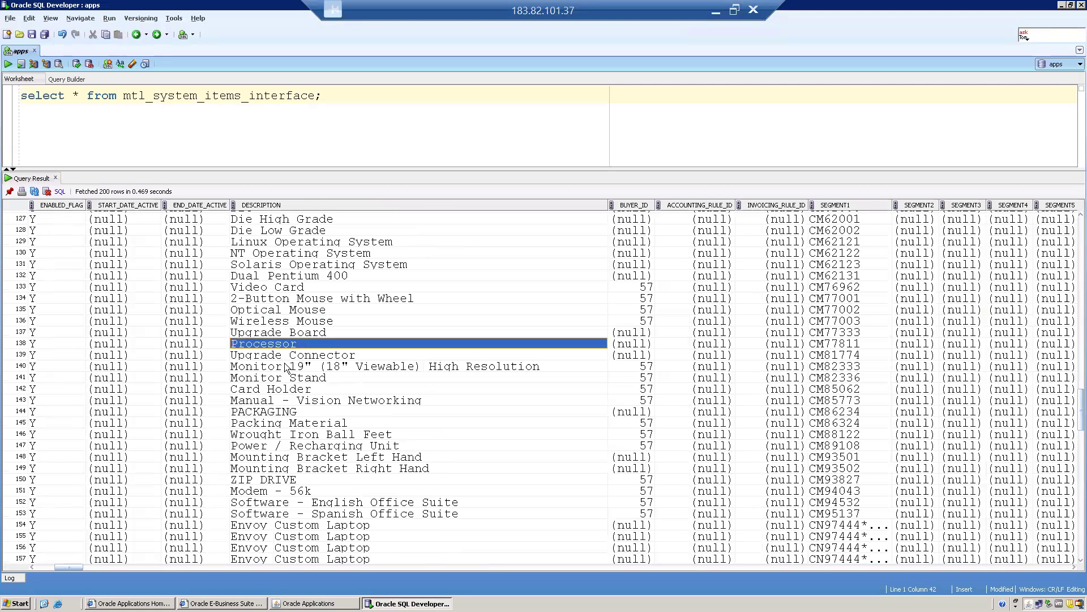
key(Down)
key(Down)
key(Down)
key(Down)
key(Down)
key(Down)
key(Down)
key(Down)
key(Down)
key(Down)
key(Down)
key(Down)
key(Down)
key(Down)
key(Down)
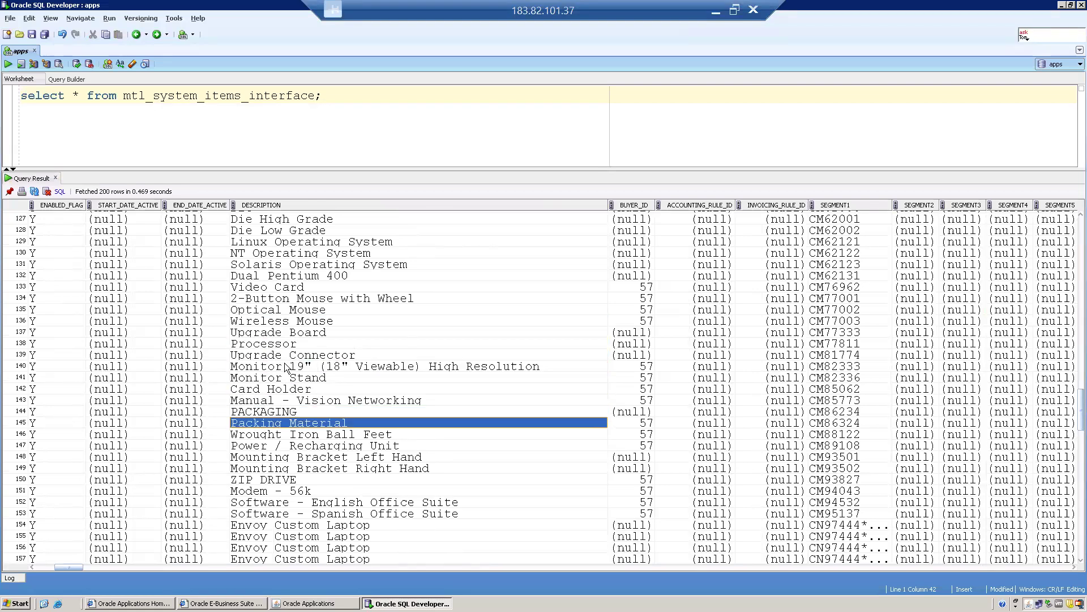
Go back up through the DESCRIPTION values from the Packing Material row to the Processor and operating system rows.
key(Down)
key(Down)
key(Down)
key(Up)
key(Up)
key(Up)
key(Up)
key(Up)
key(Up)
key(Up)
key(Up)
key(Up)
key(Up)
key(Up)
key(Up)
key(Up)
key(Up)
key(Up)
key(Up)
key(Up)
key(Up)
key(Up)
key(Up)
key(Up)
key(Up)
key(Up)
key(Up)
key(Up)
key(Up)
key(Up)
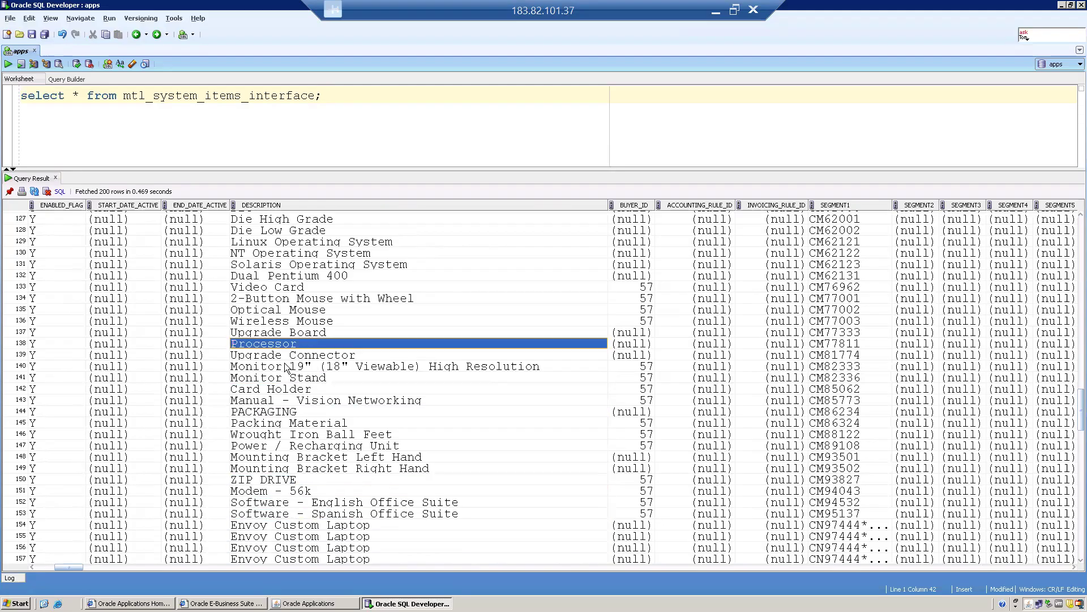
Move across to SEGMENT1 and examine the item code of the Video Card row.
key(Down)
key(Down)
key(Down)
key(Down)
key(Down)
key(Down)
key(Down)
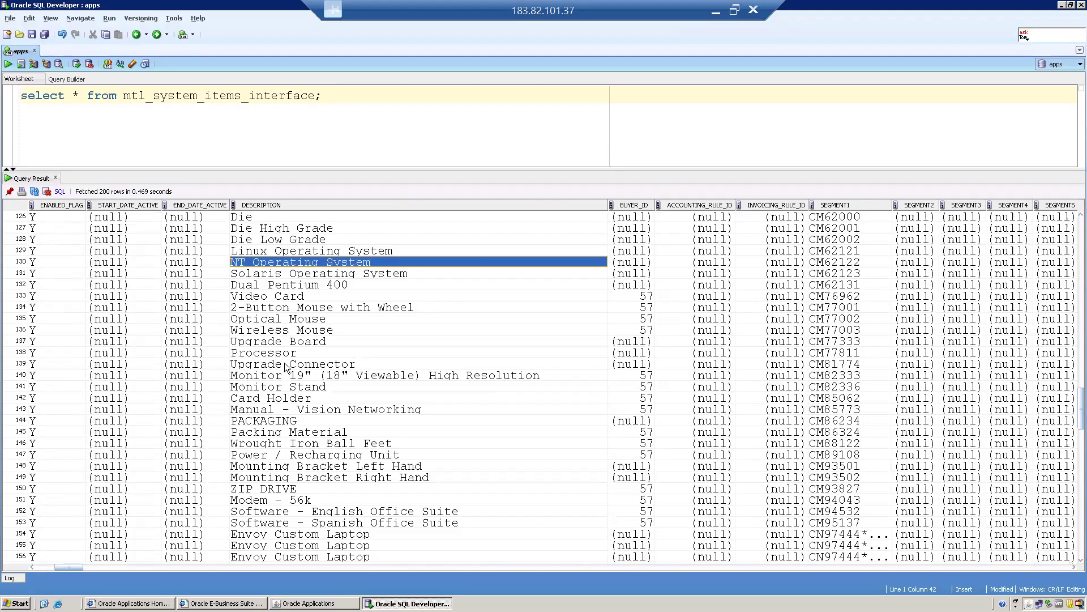
key(Right)
key(Right)
key(Right)
key(Right)
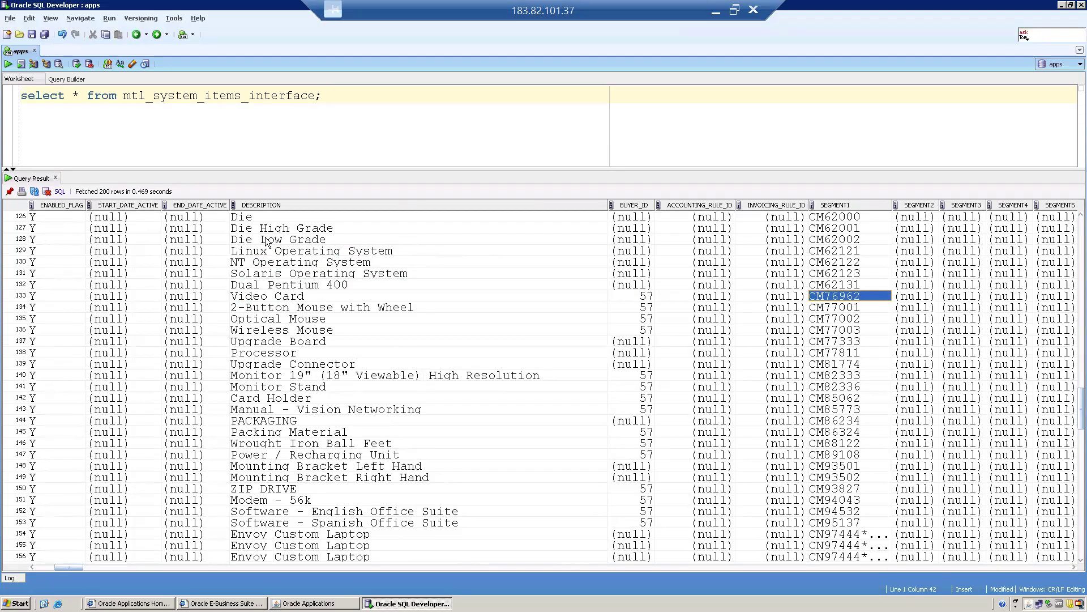
Add the note line "load the data into staging table : mtl_system_items_interface" above the query, copying the table name from the query.
click(334, 98)
click(25, 95)
key(Return)
text(load the data into stagin)
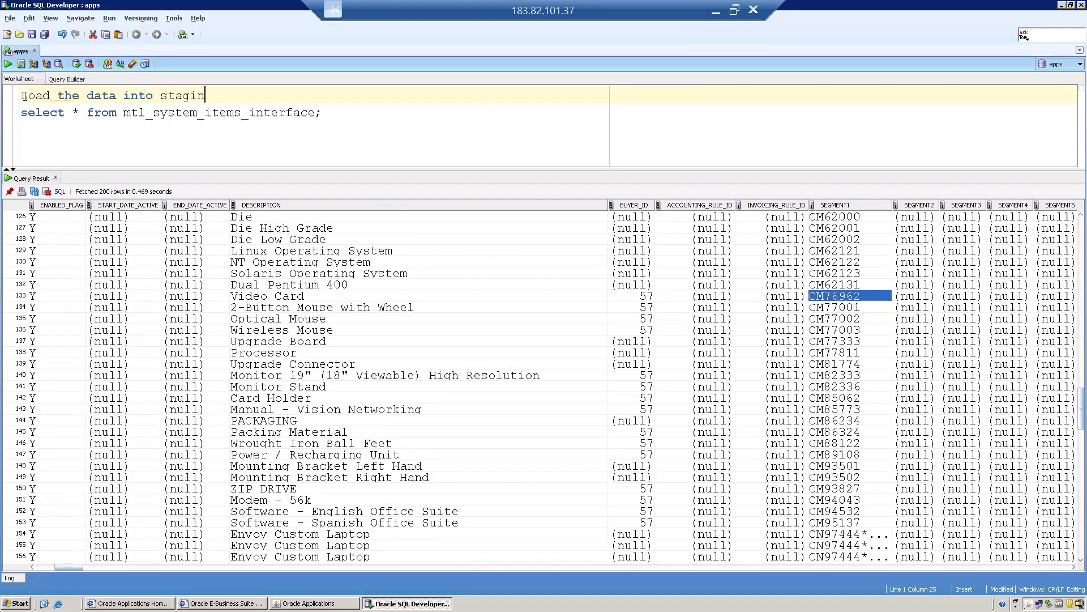
text(g table :)
double_click(173, 111)
key(ctrl+c)
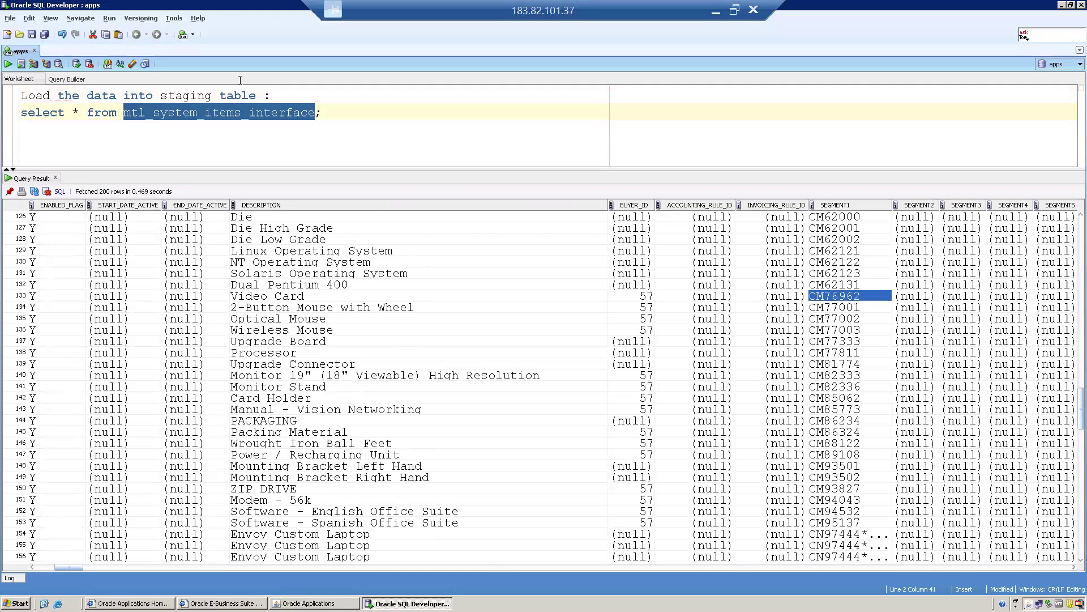
click(289, 95)
key(ctrl+v)
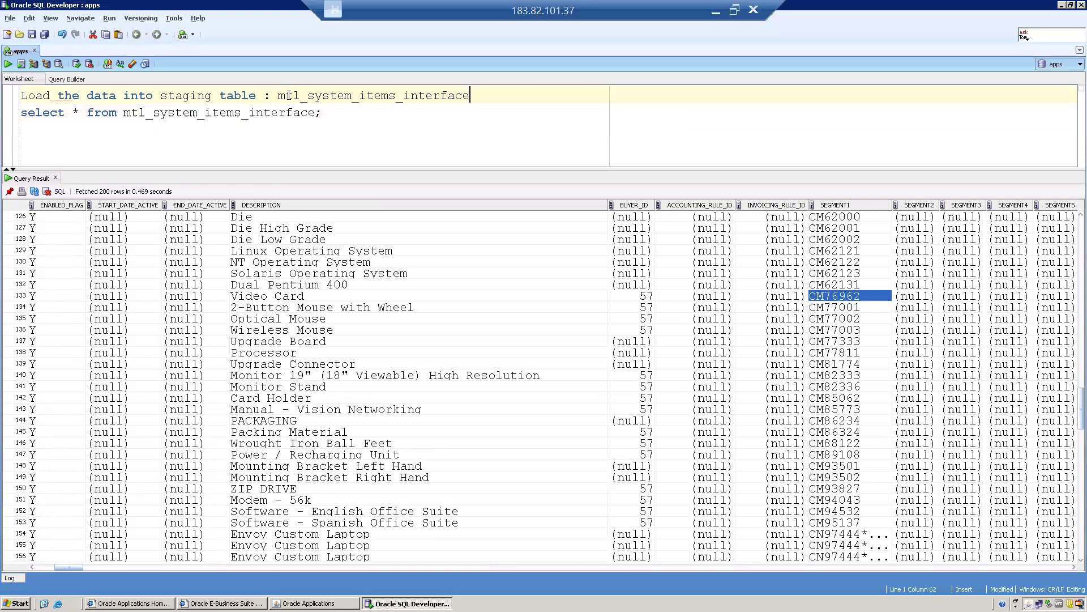
Append "-- Through API" to the staging table note line.
text(- Through API)
key(Left)
key(Left)
key(Left)
key(Left)
key(Left)
key(Left)
key(Left)
key(Left)
key(Left)
key(Left)
key(Left)
key(Left)
text(-)
key(BackSpace)
Insert an empty line below the staging table note and number the note "1.".
click(589, 97)
key(Return)
key(Up)
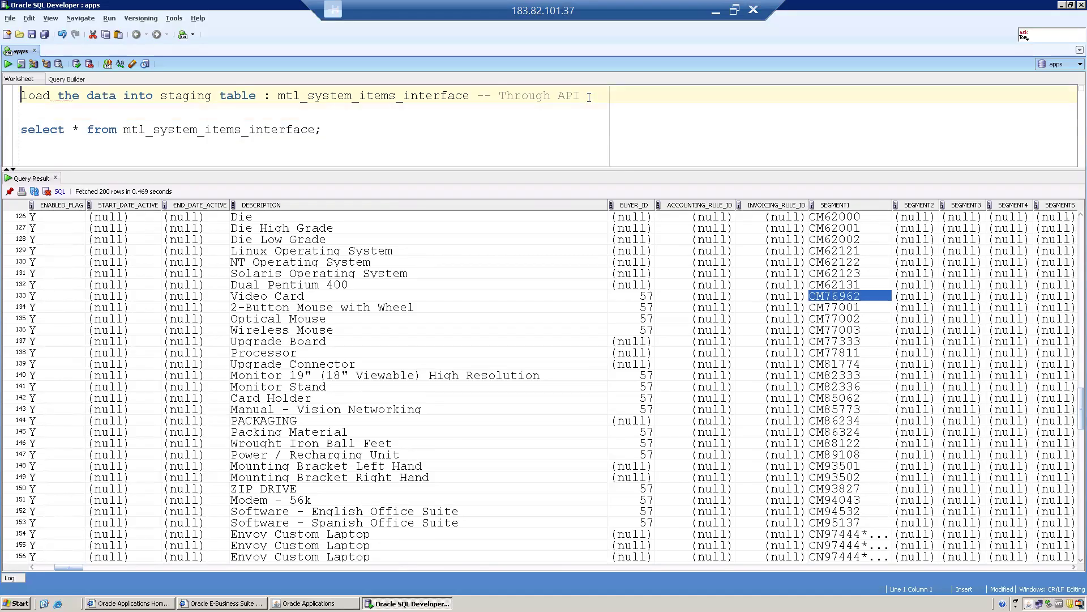
text(1. )
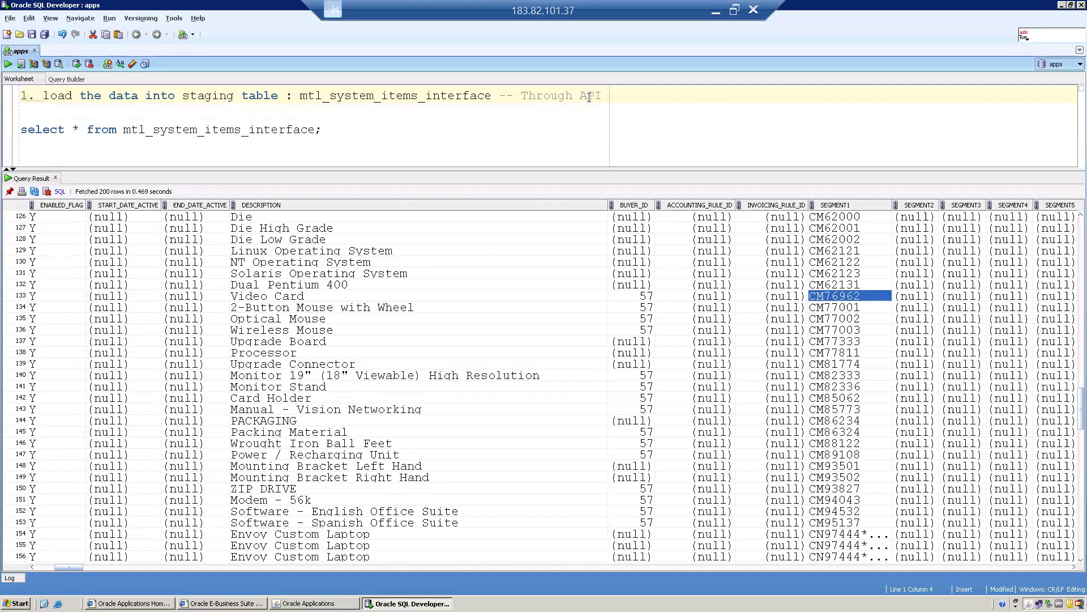
Add the second note "2. Run Import Items program from the Inventory Responsibility" and leave an empty line before the query.
text(2. Run Impor)
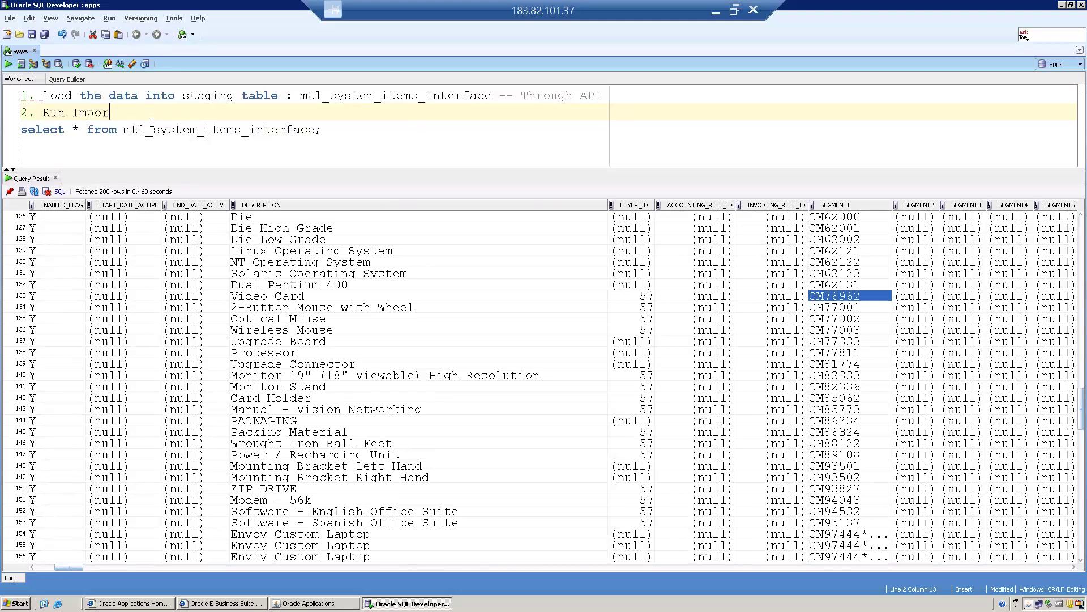
text(t Items program from t)
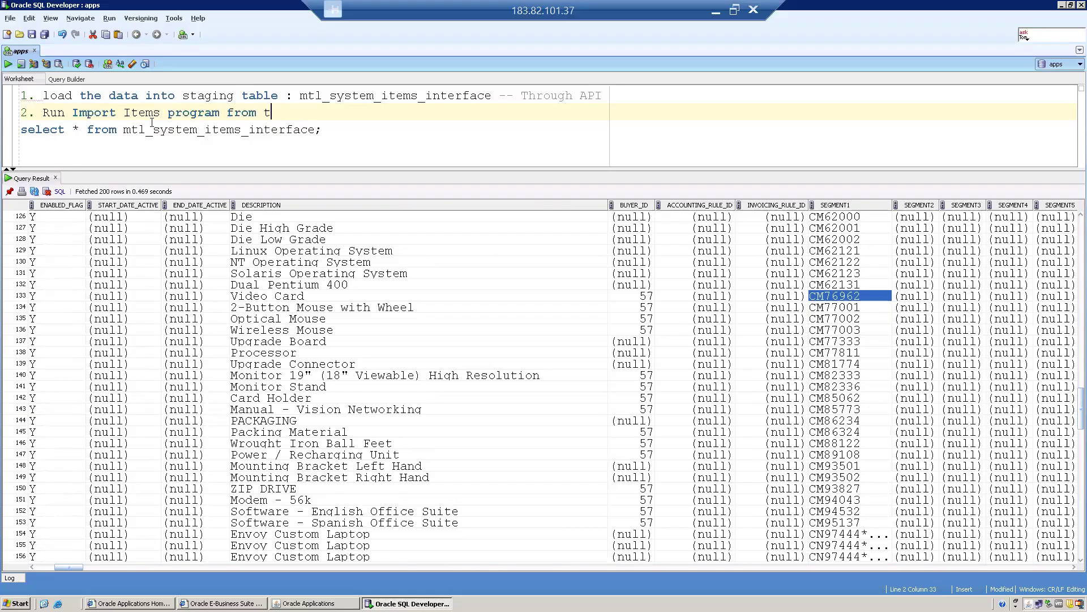
text(he Inventory Responsibility)
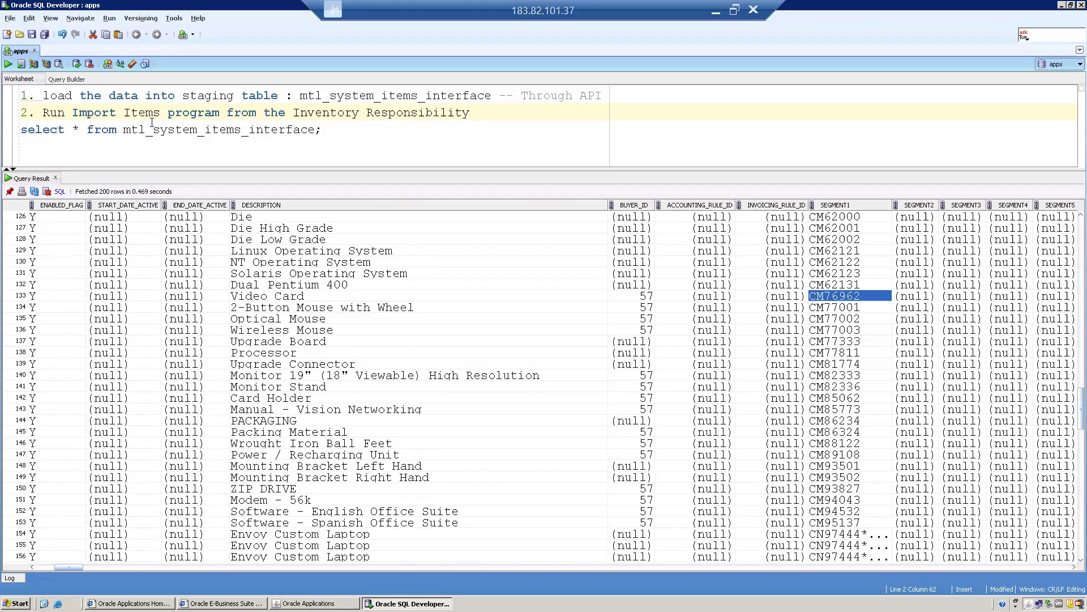
key(Return)
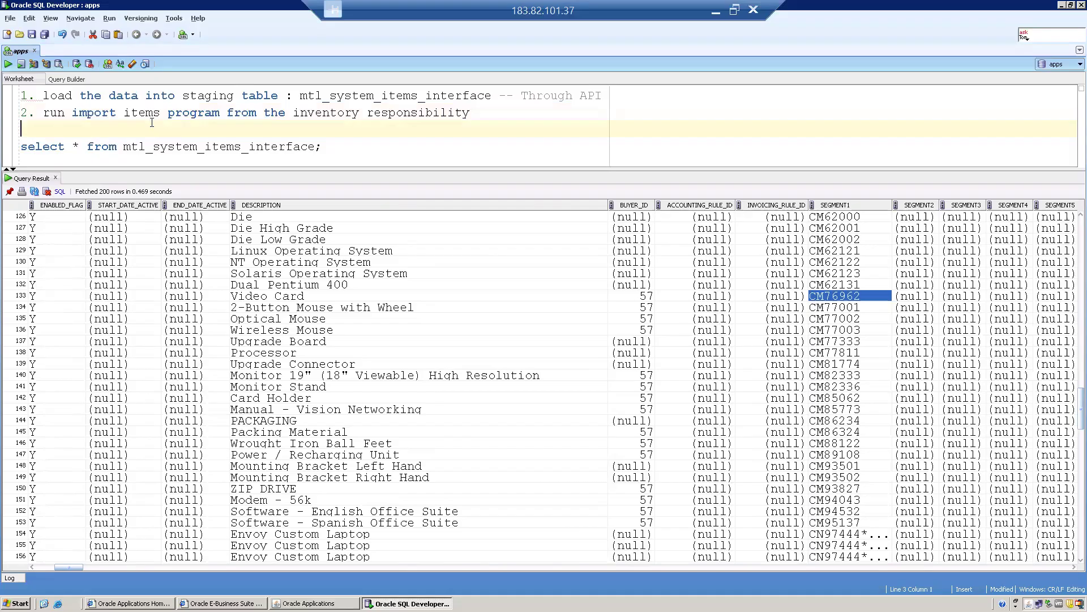
key(Down)
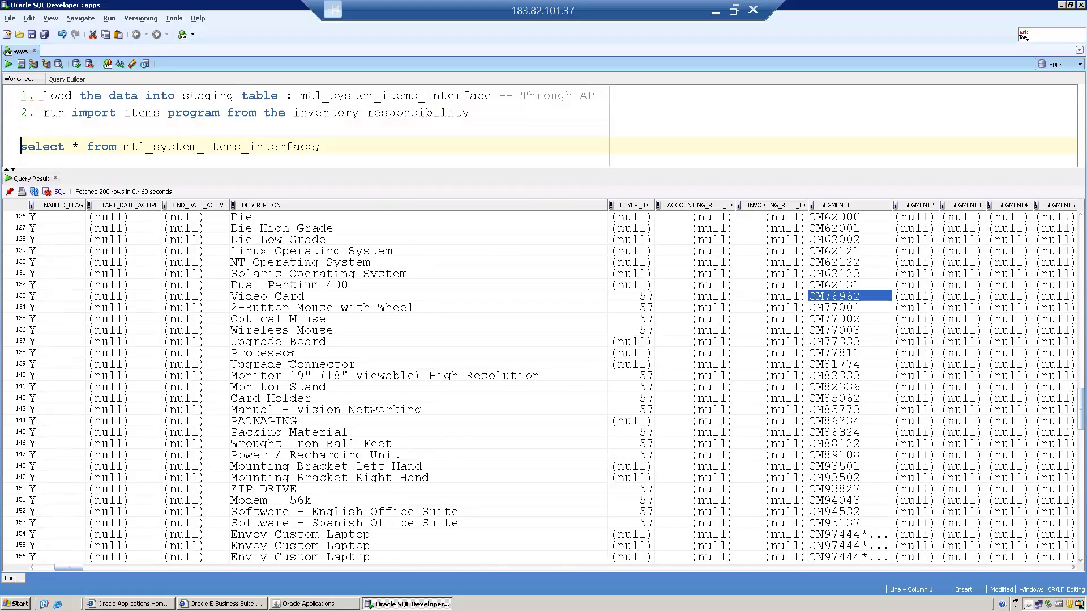
Switch to Oracle Applications and open the list of choices for the All organizations parameter of Import Items.
key(alt+Tab)
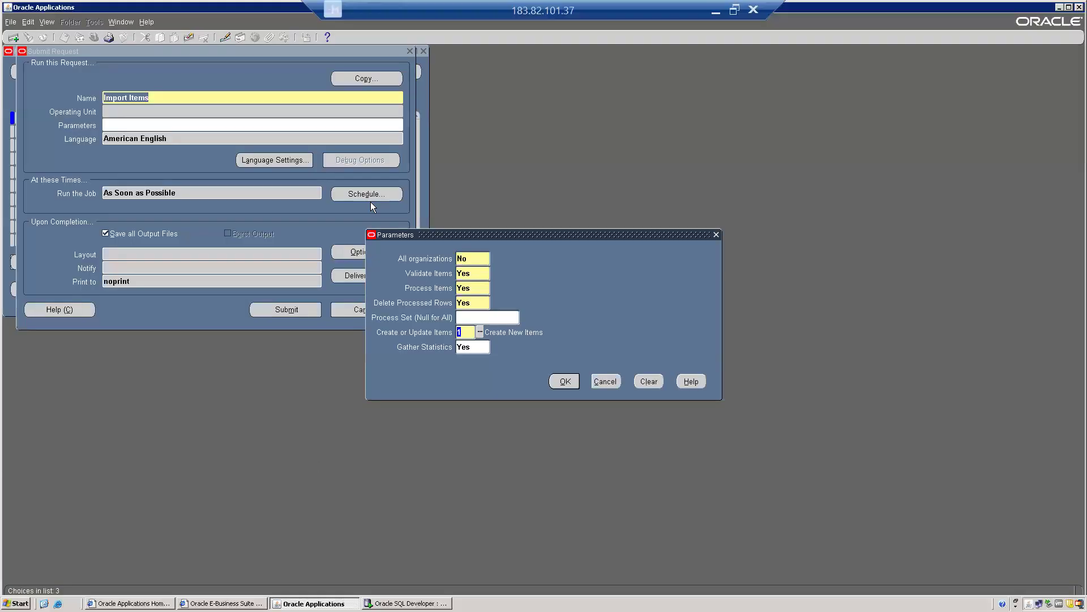
click(486, 258)
double_click(486, 258)
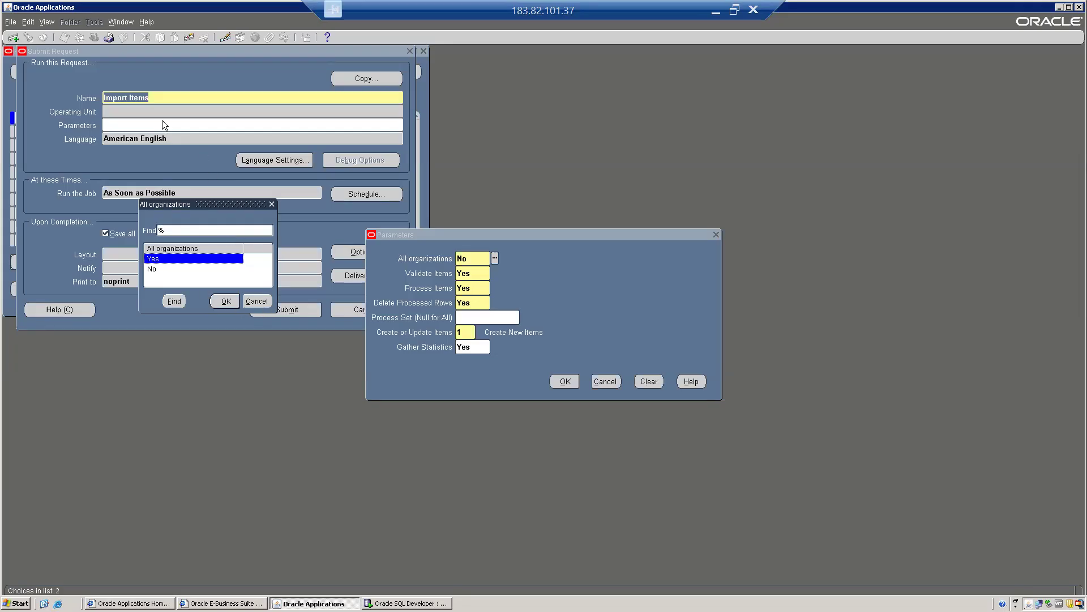
Switch back to SQL Developer and move to the leading INVENTORY_ITEM_ID and ORGANIZATION_ID columns of the query result.
key(alt+Tab)
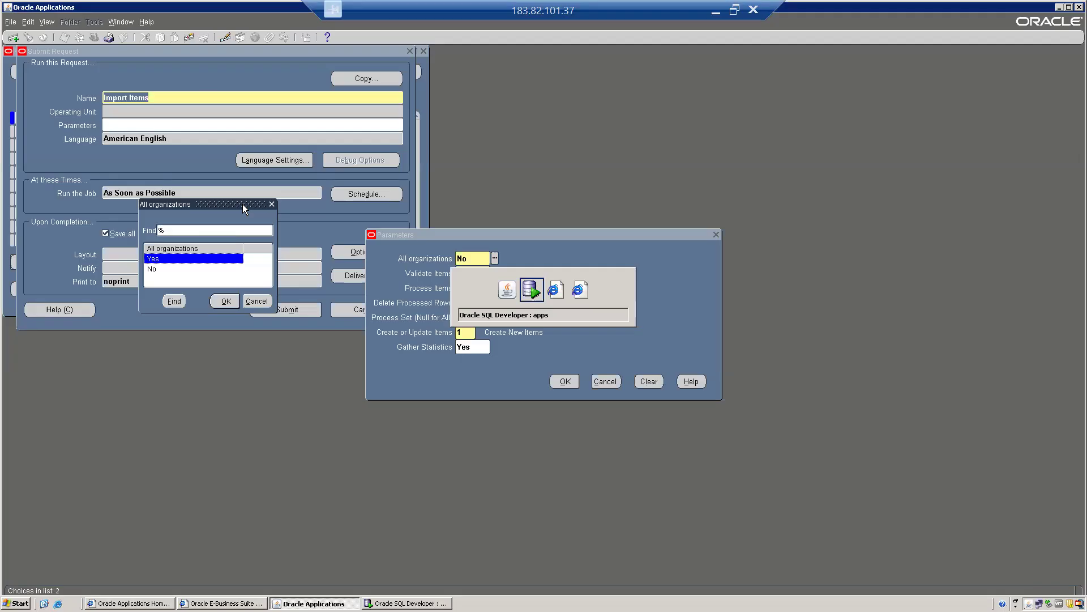
click(305, 243)
key(Up)
key(Left)
key(Left)
key(Left)
key(Left)
key(Left)
key(Left)
key(Left)
key(Left)
key(Left)
key(Left)
key(Left)
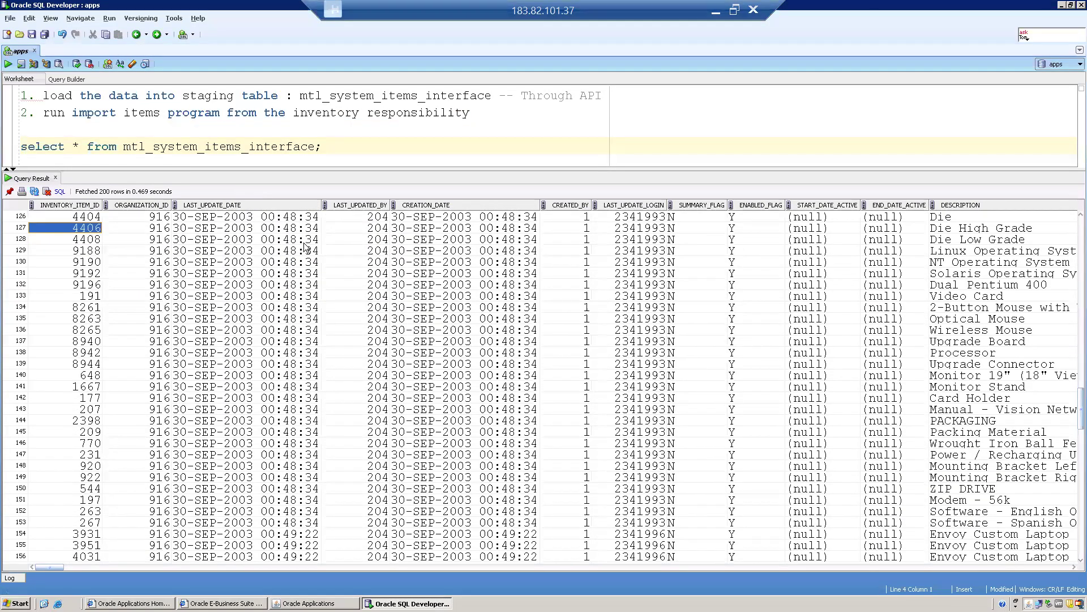
Examine the distinct ORGANIZATION_ID values in the column's filter list, then close the filter without applying it.
drag(304, 248, 304, 240)
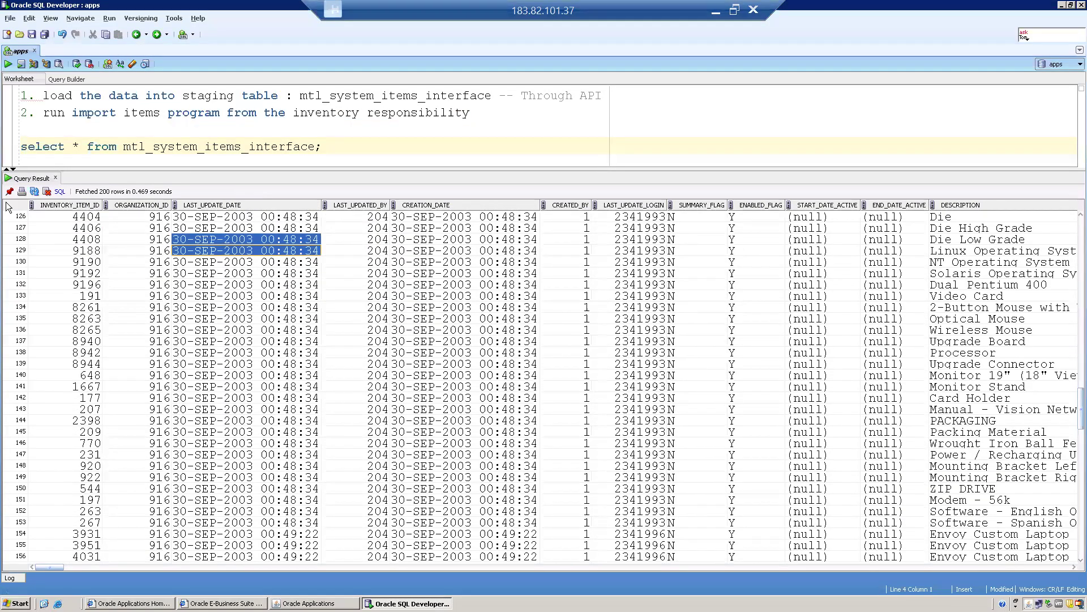
click(144, 205)
click(143, 205)
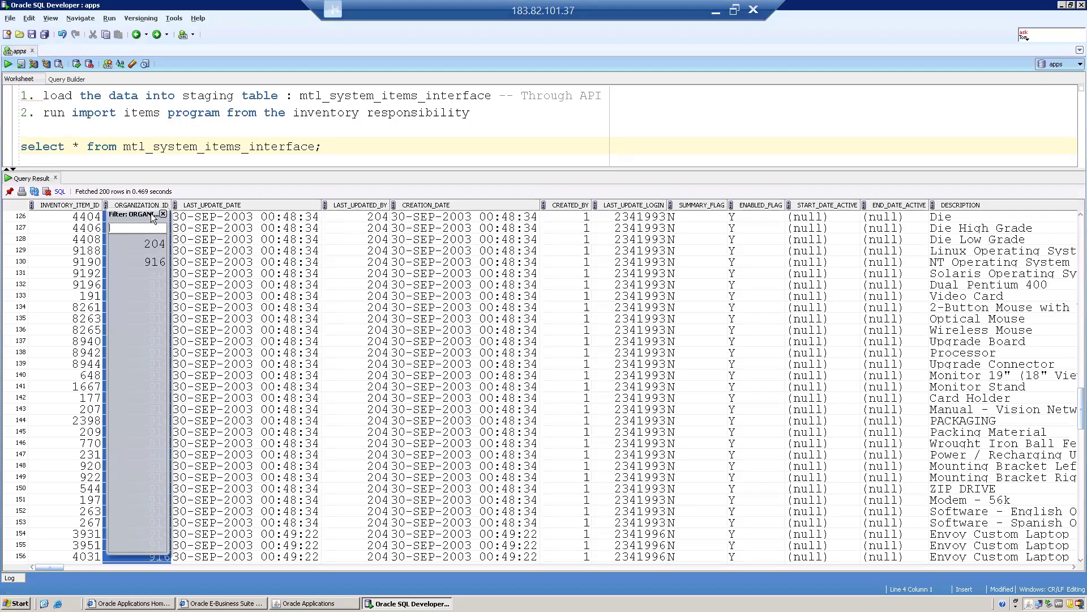
click(204, 252)
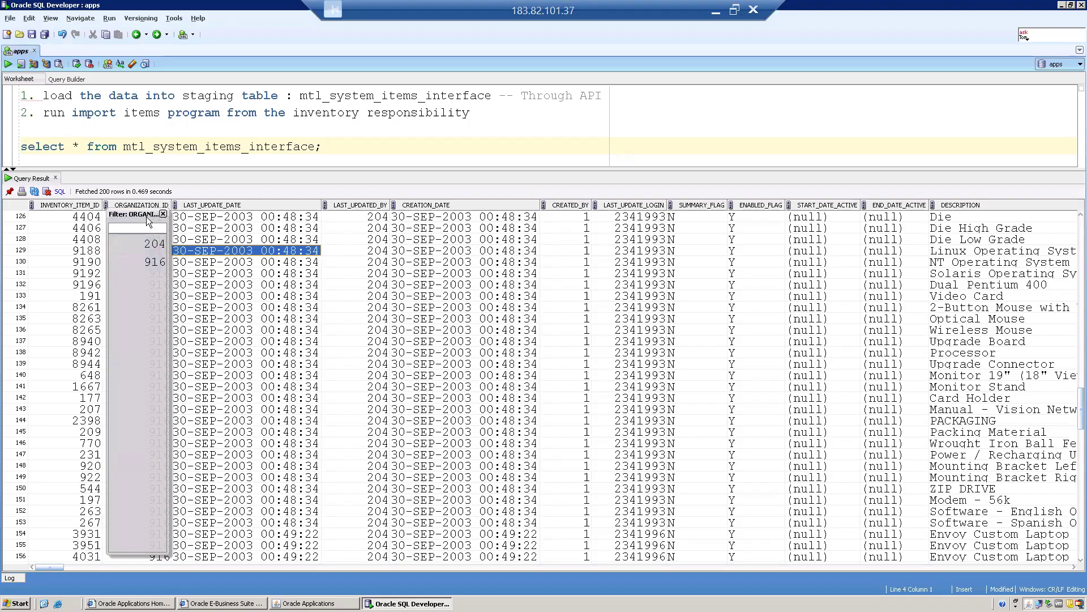
click(64, 250)
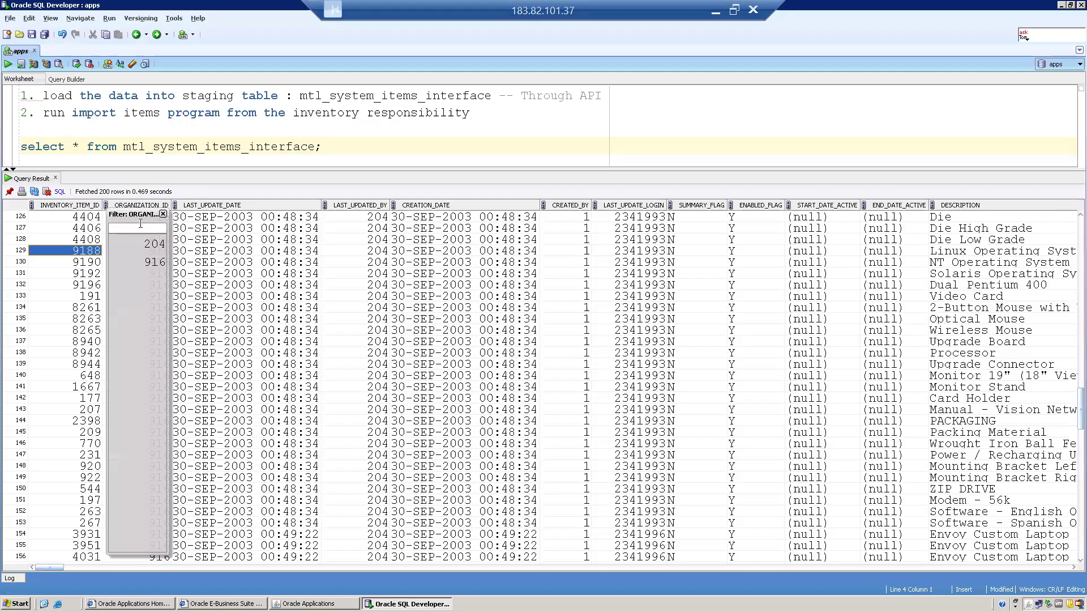
click(208, 229)
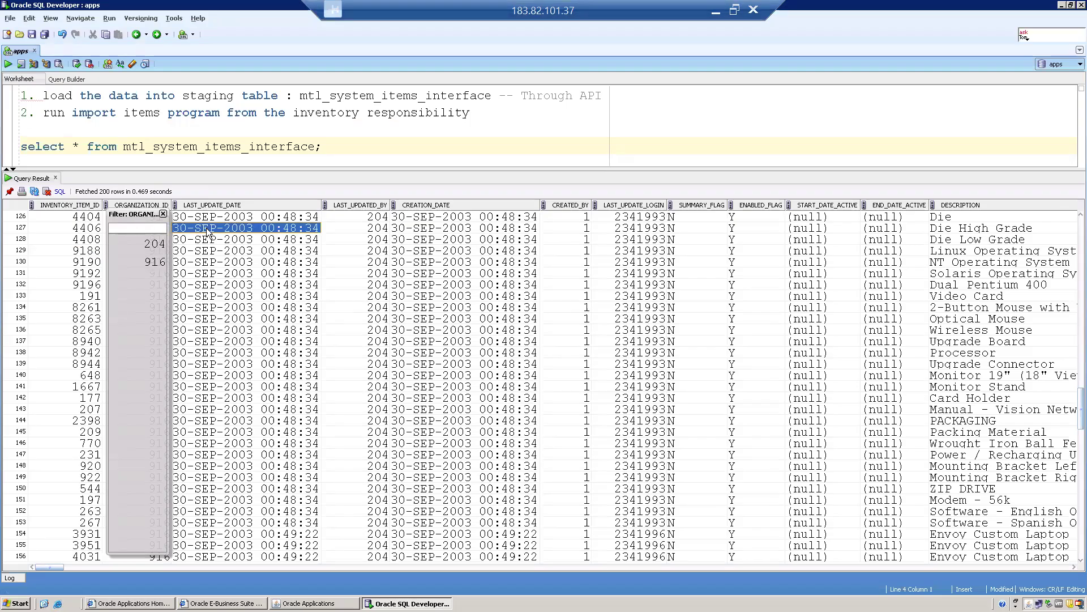
double_click(208, 229)
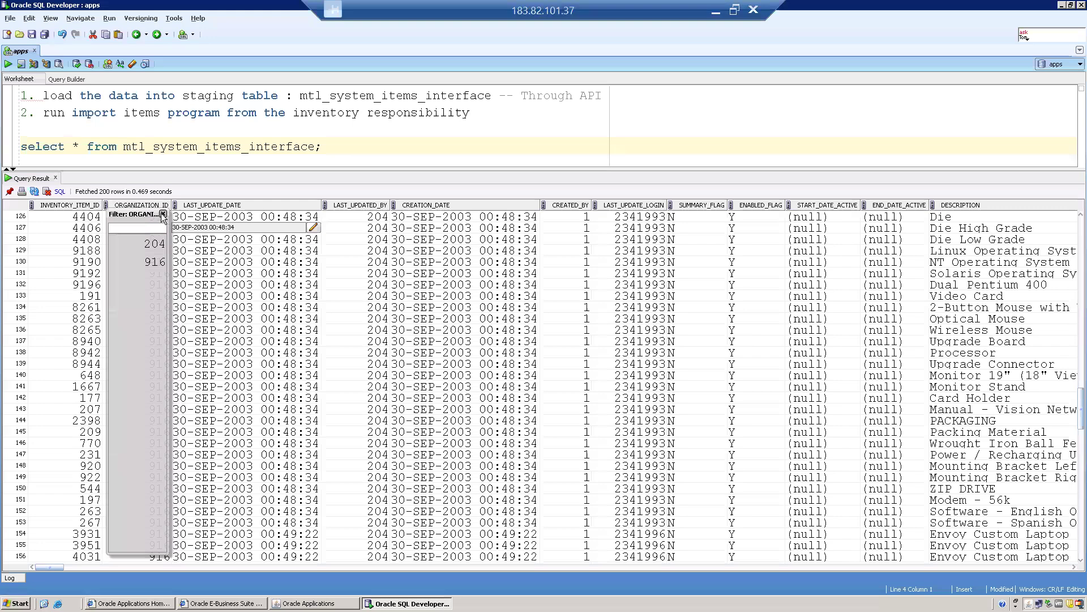
click(163, 215)
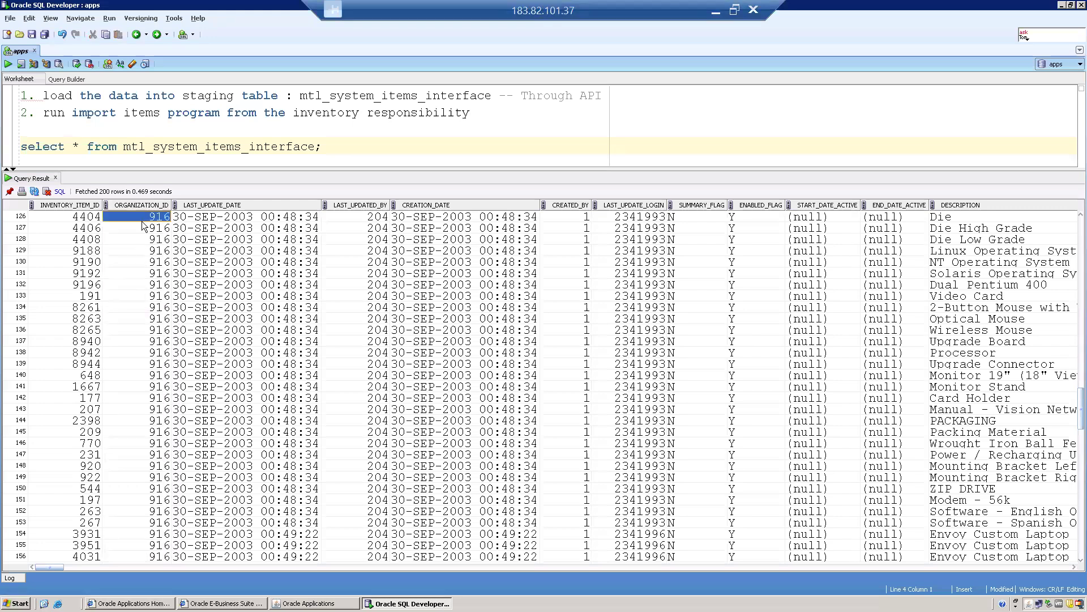
In Oracle Applications, set the All organizations parameter to Yes, then review the import notes in SQL Developer.
key(alt+Tab)
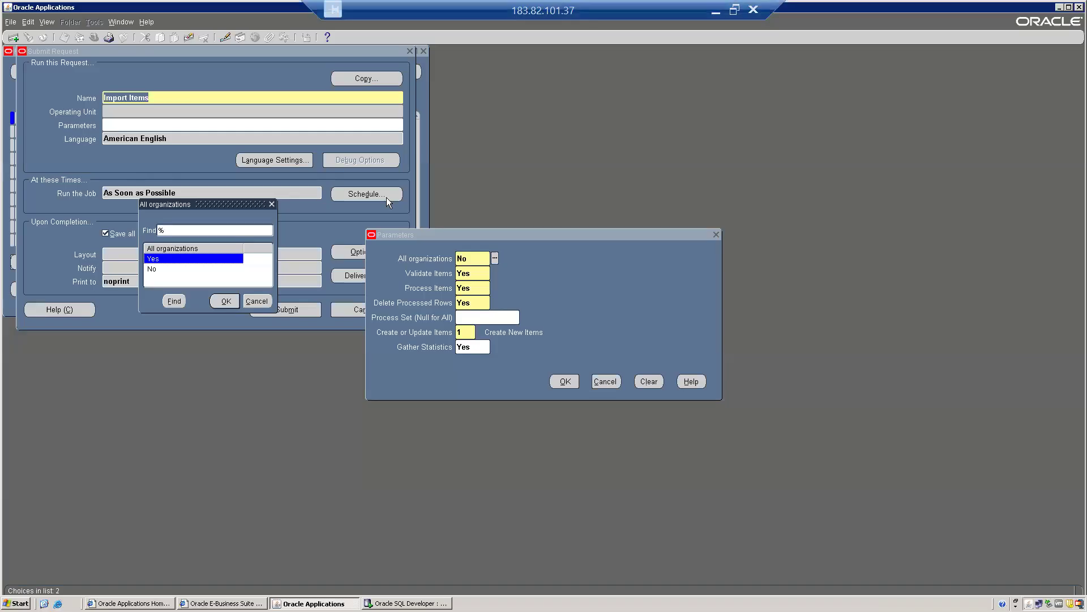
click(226, 304)
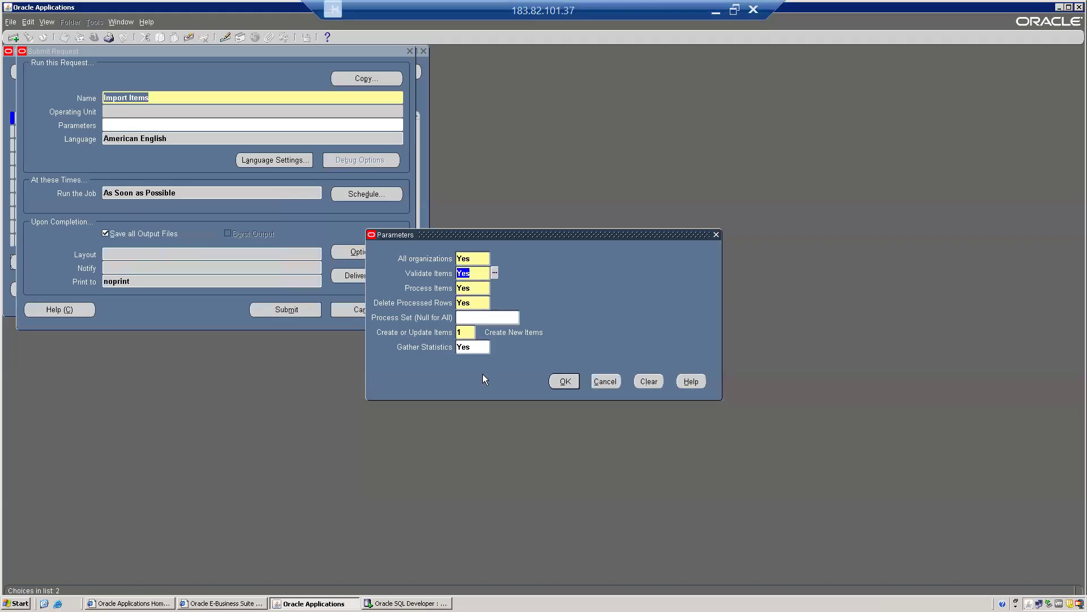
key(alt+Tab)
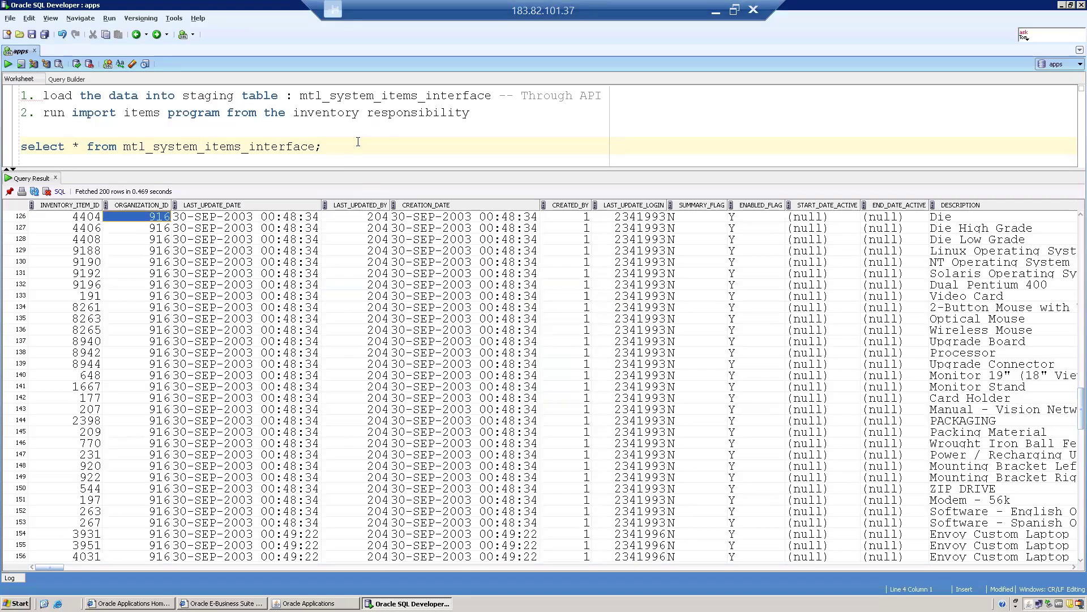
click(488, 115)
key(Up)
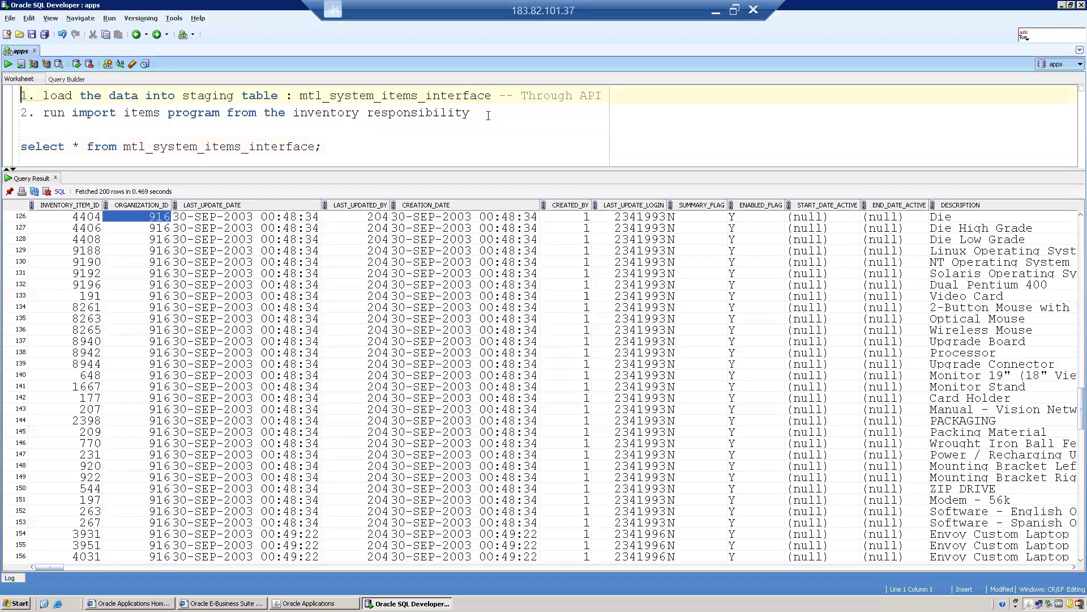
Return to Oracle Applications, cancel the Import Items request without submitting it, and close the request search to reach the Navigator.
click(314, 603)
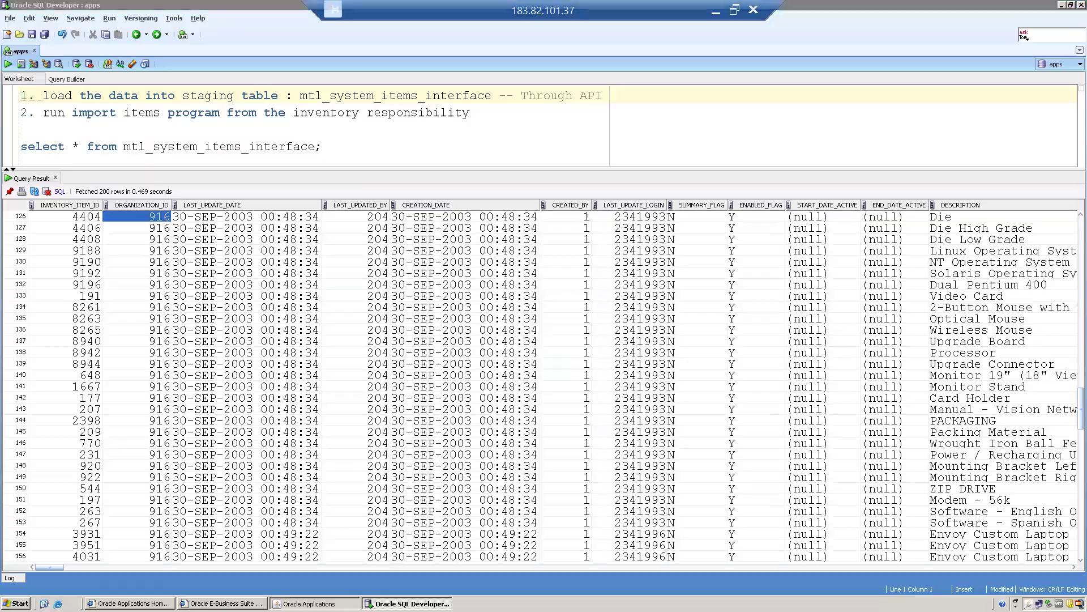
click(563, 381)
click(340, 307)
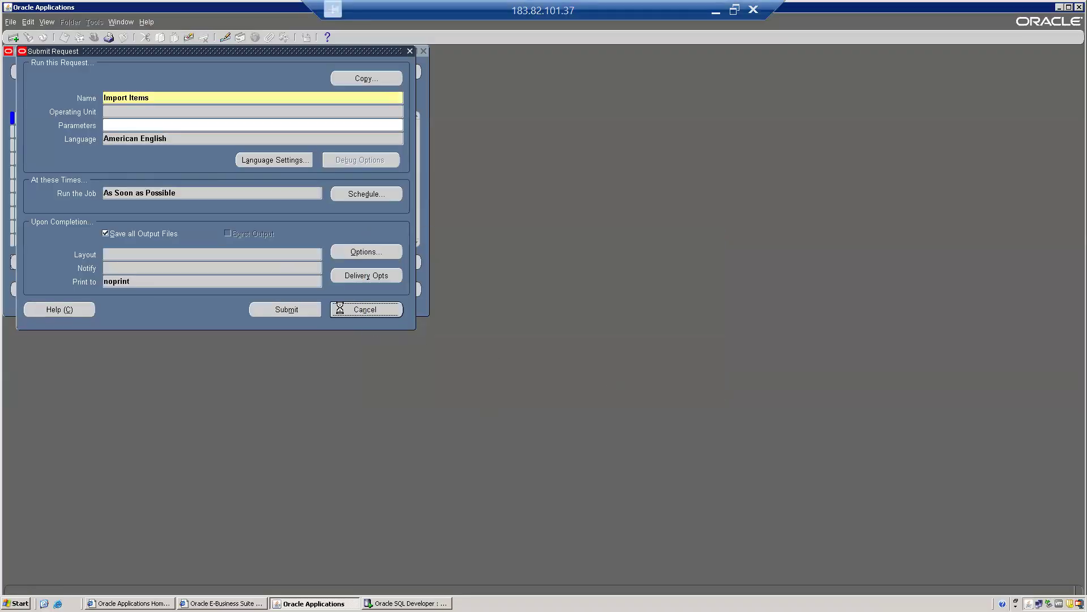
click(269, 245)
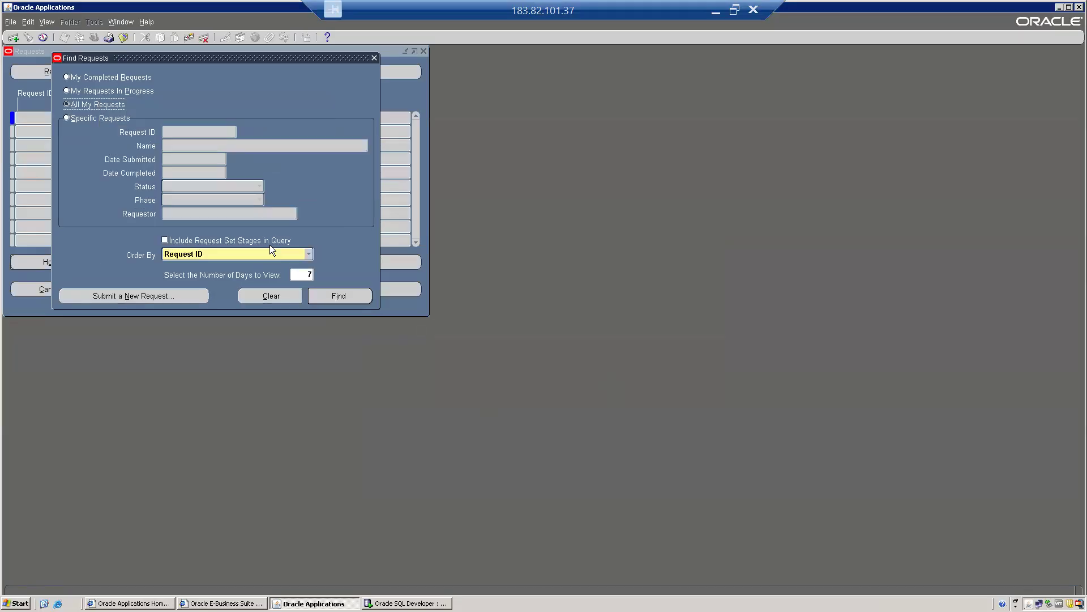
click(375, 59)
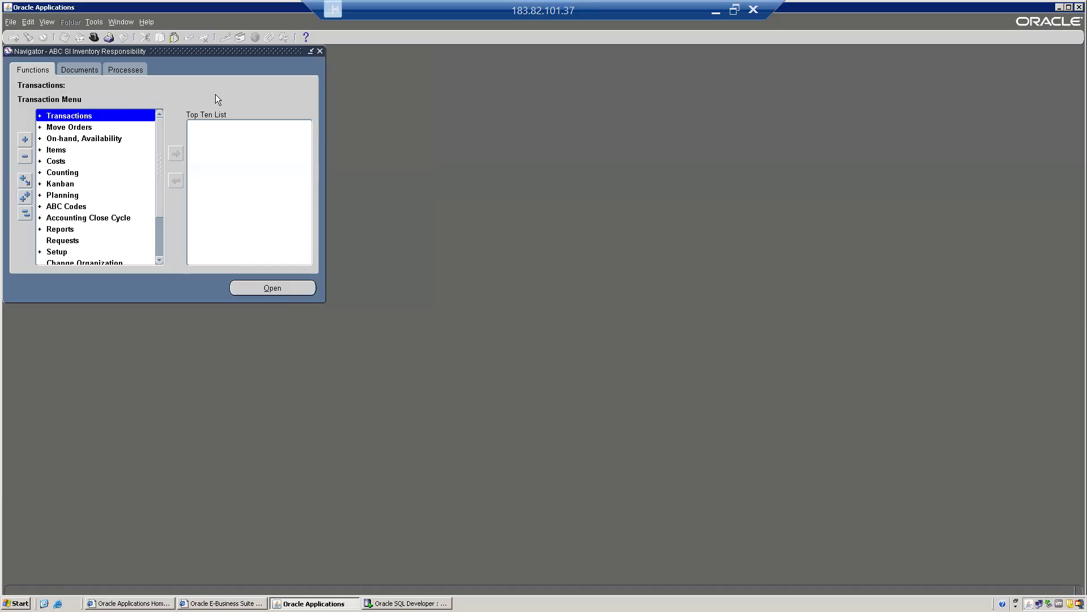
Switch the responsibility to ABC General Ledger Responsibility.
click(93, 39)
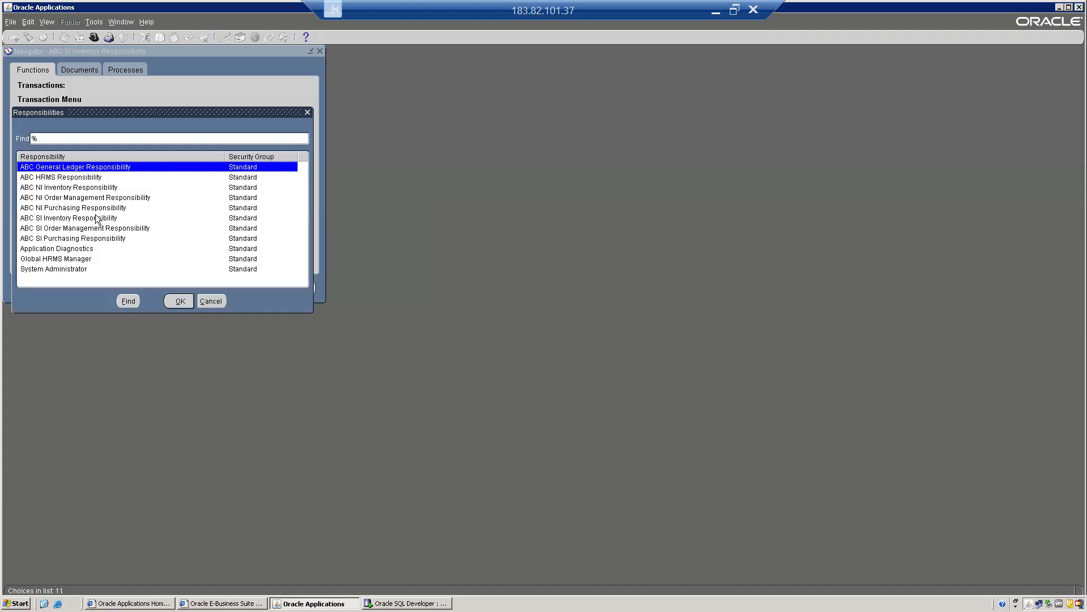
click(57, 178)
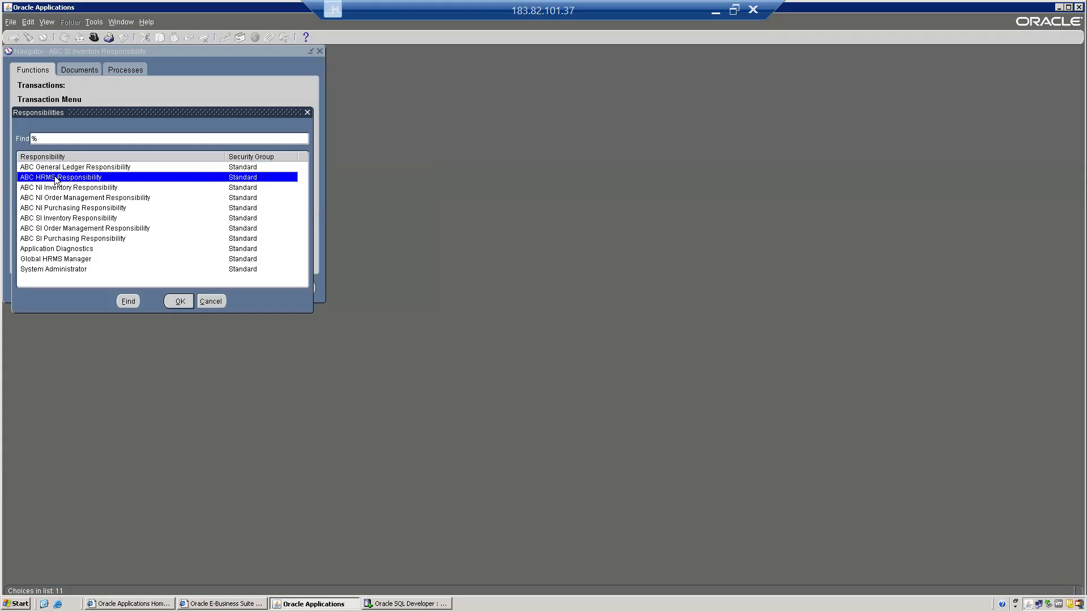
double_click(51, 167)
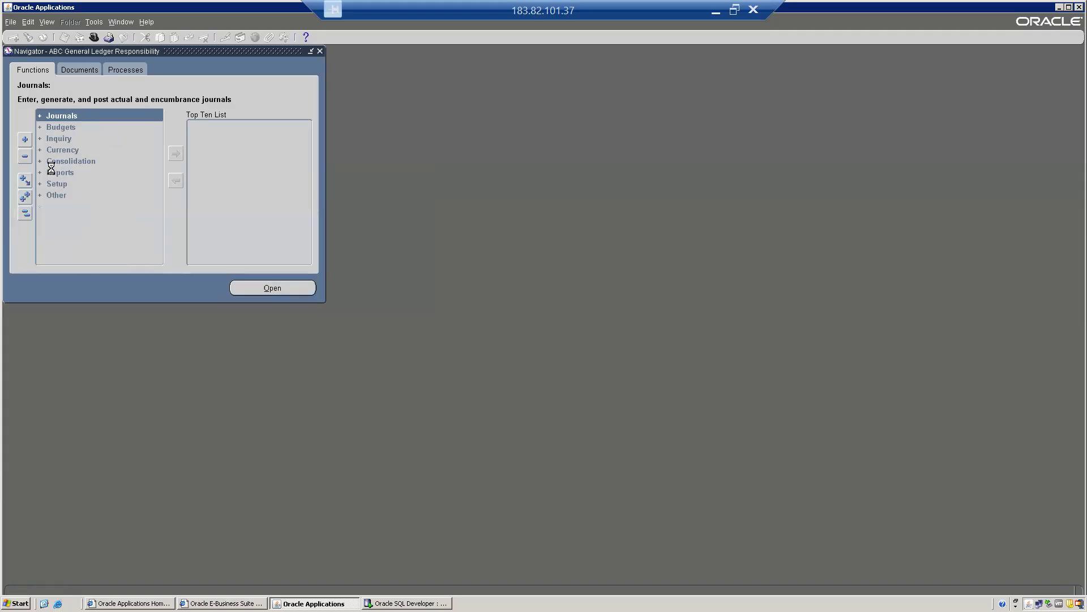
Open the Accounting Setups page under Setup, Financials, Accounting Setup Manager, and move its window clear for a ledger search.
key(Down)
key(Down)
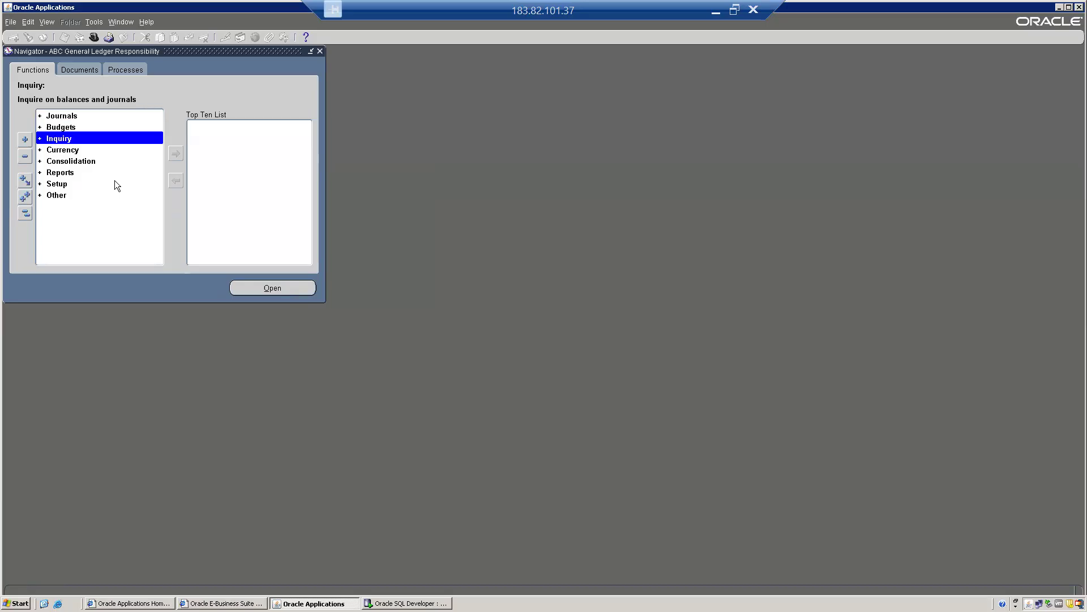
key(Home)
double_click(114, 180)
key(Down)
key(Up)
key(Return)
key(Down)
key(Down)
key(Down)
key(Up)
key(Return)
key(Down)
key(Up)
key(Return)
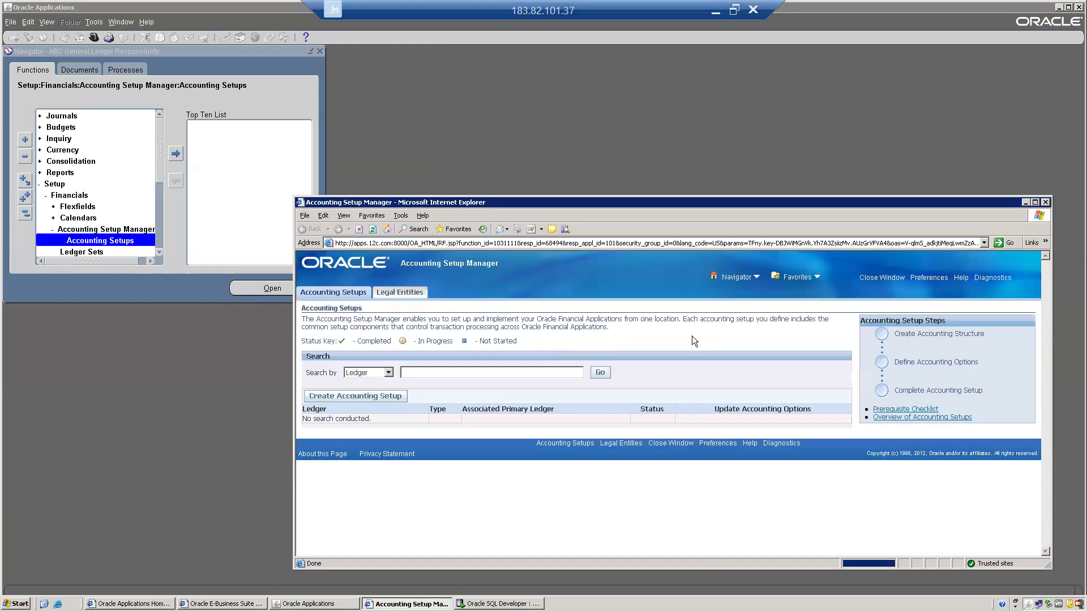
drag(731, 201, 510, 88)
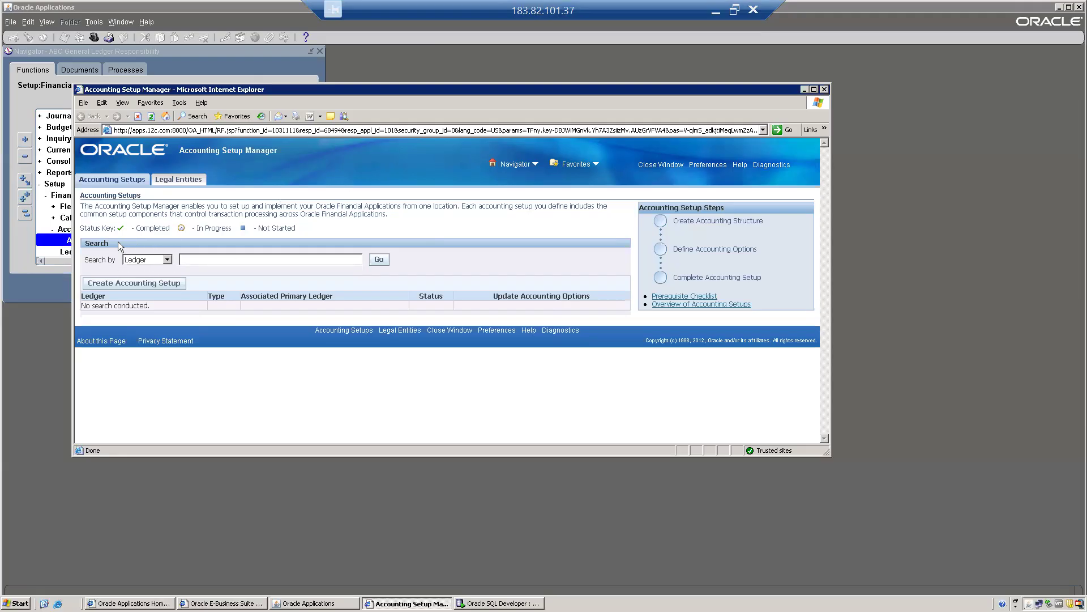
click(187, 260)
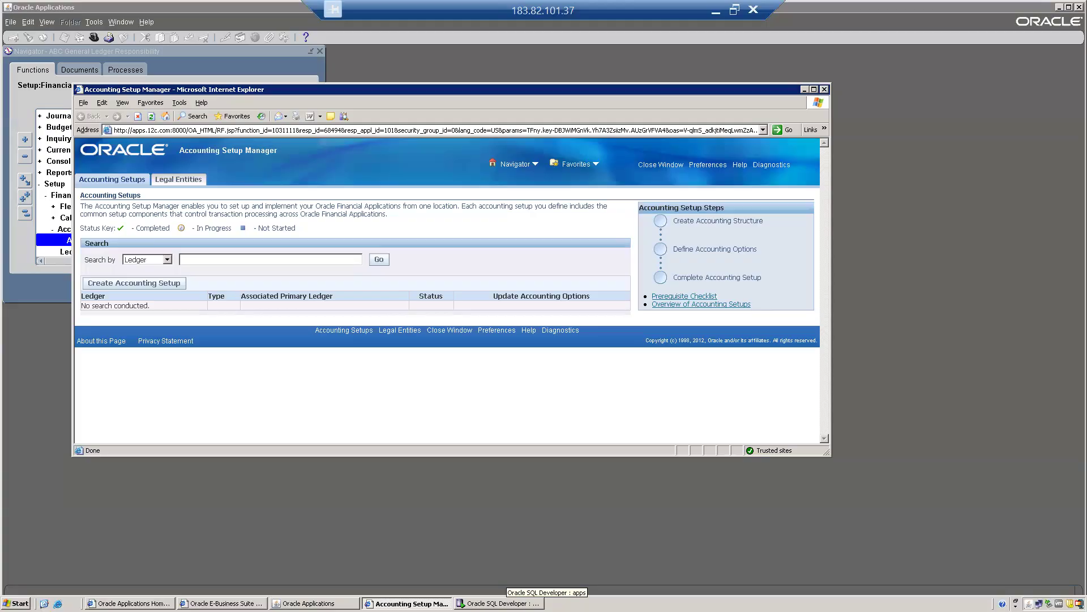
Switch to SQL Developer and rerun the query selecting everything from mtl_system_items_interface.
click(498, 603)
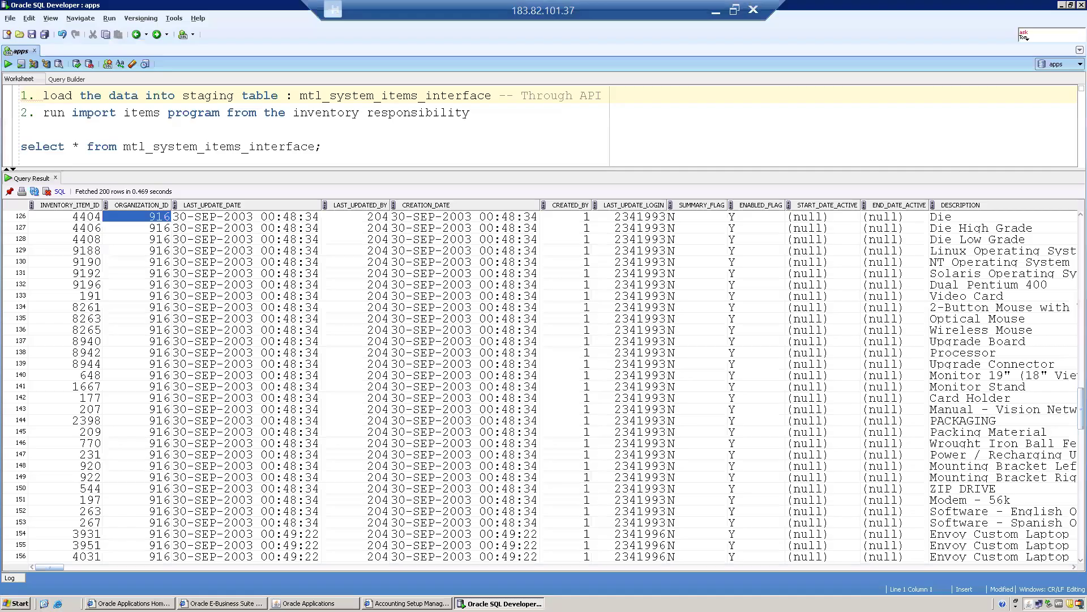
click(425, 95)
triple_click(226, 149)
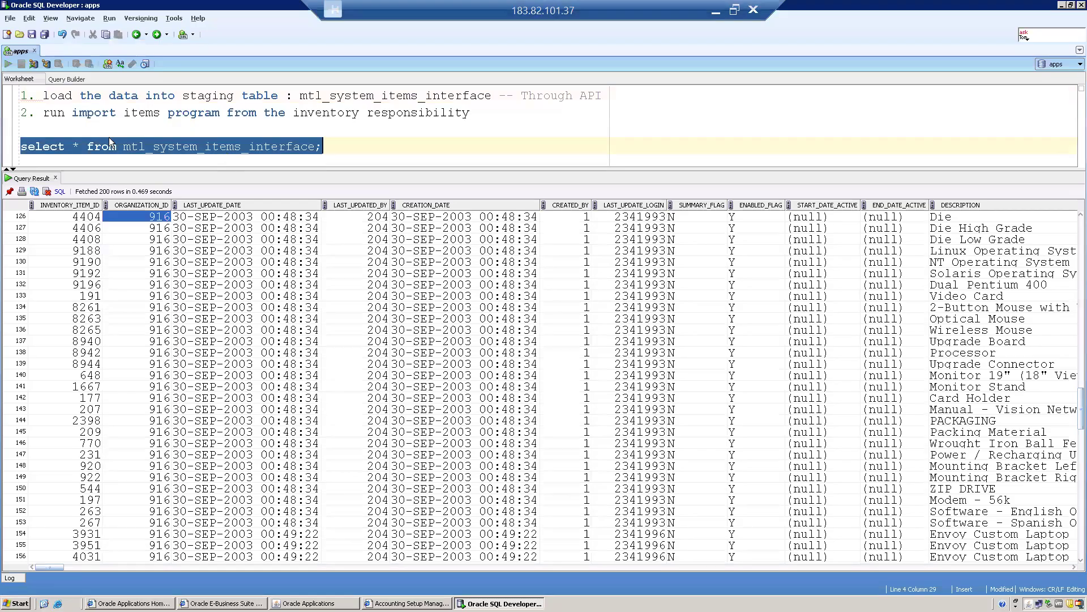
key(ctrl+Return)
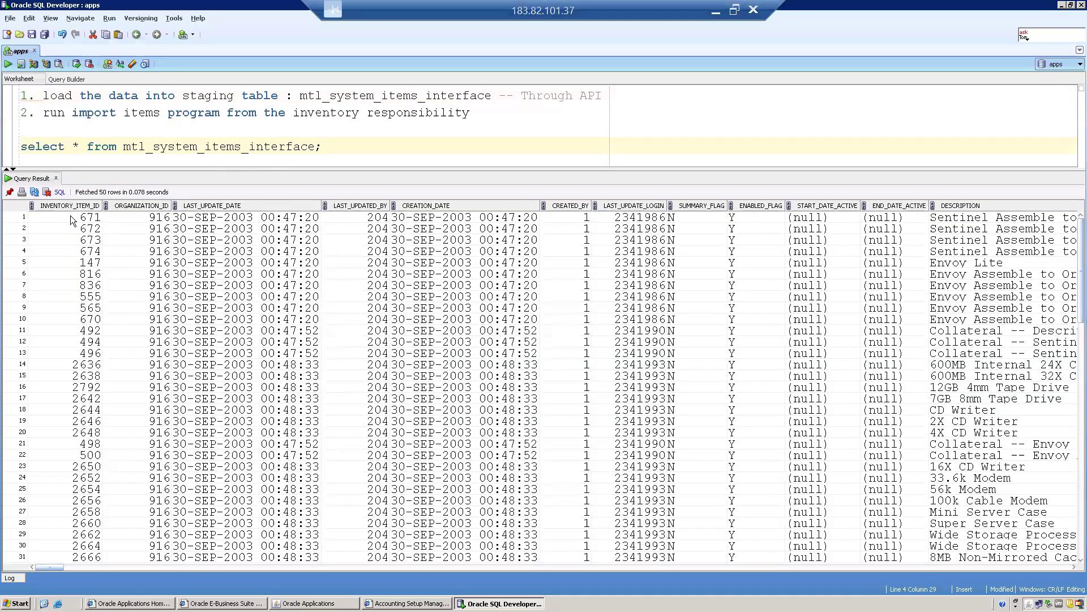
Highlight the note about running the import program from the inventory responsibility, then only its words "import items".
click(44, 113)
drag(43, 113, 495, 113)
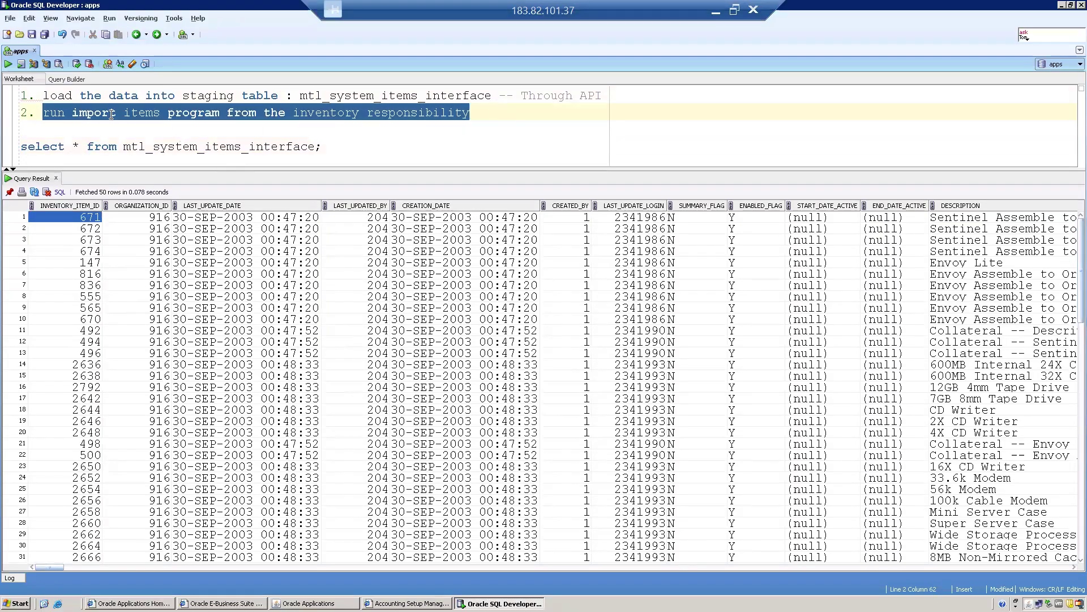
click(86, 113)
double_click(74, 113)
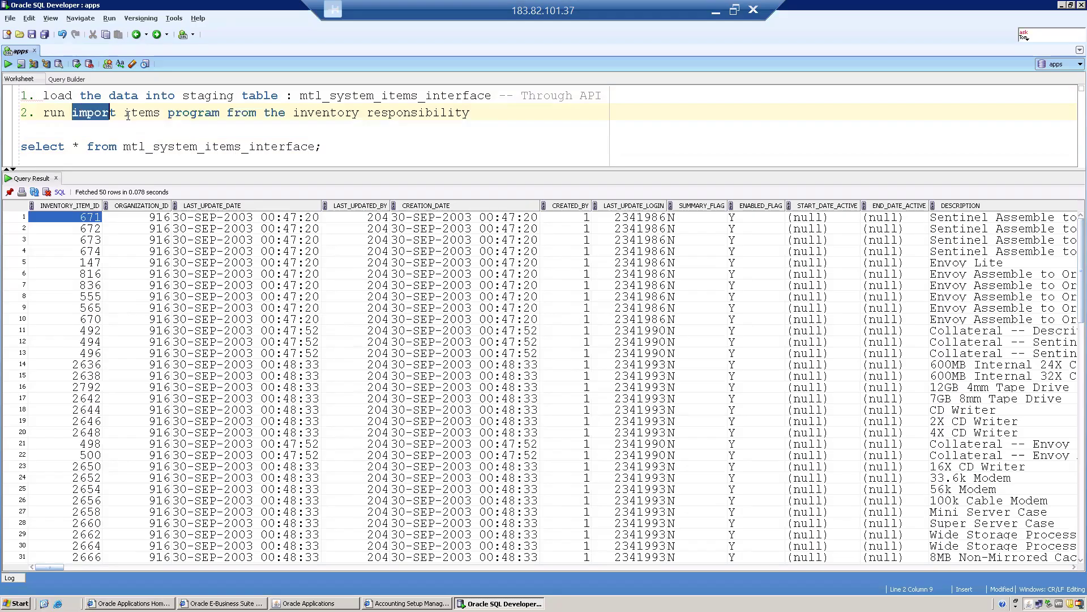
key(shift+Right)
key(shift+Right)
key(shift+Right)
key(shift+Right)
key(shift+Right)
key(shift+Right)
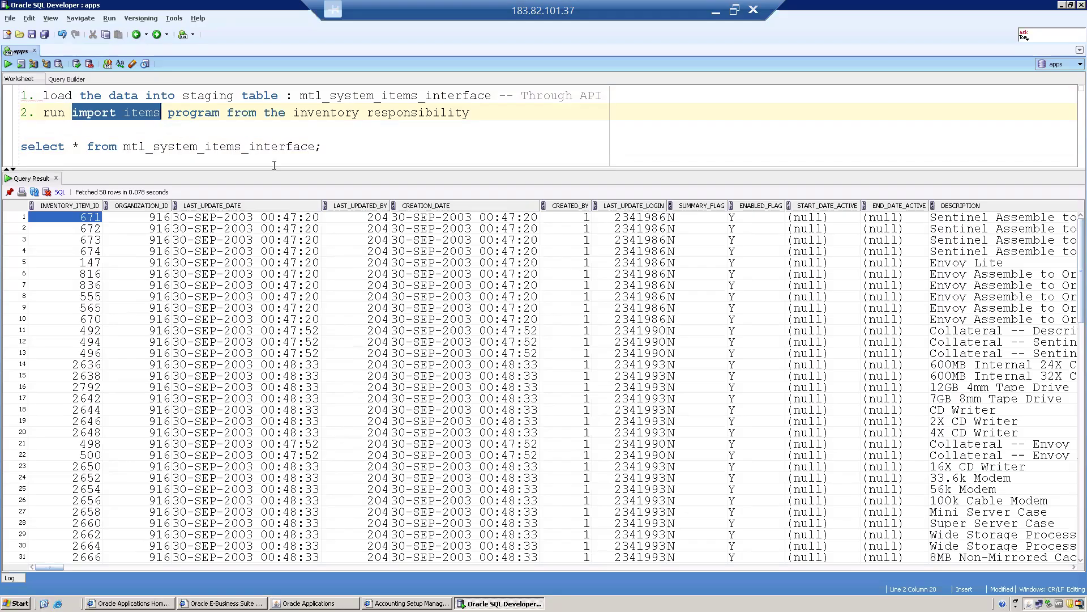
Return to Oracle Applications and collapse the whole General Ledger function tree in the Navigator.
key(alt+Tab)
key(alt+Tab)
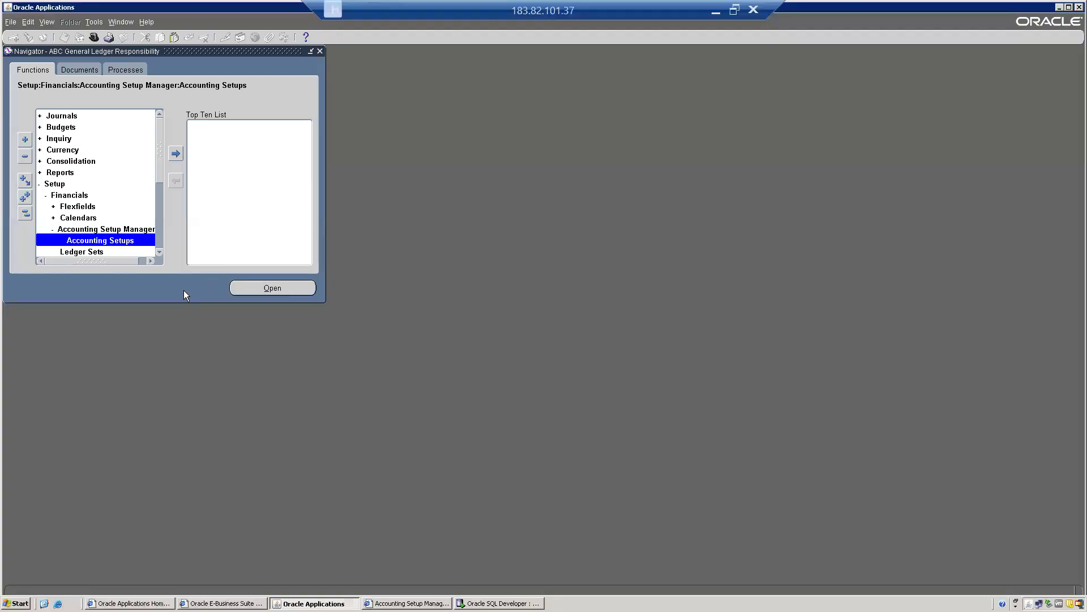
click(24, 214)
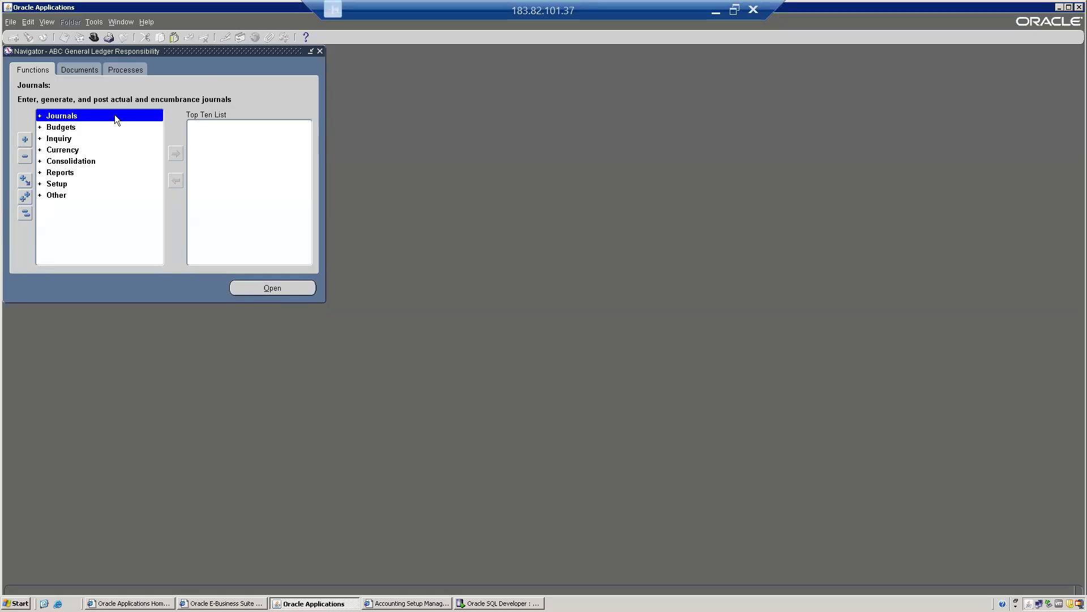
Take the remote desktop out of full screen and switch to the "1. Inventory" document in Chrome.
click(735, 10)
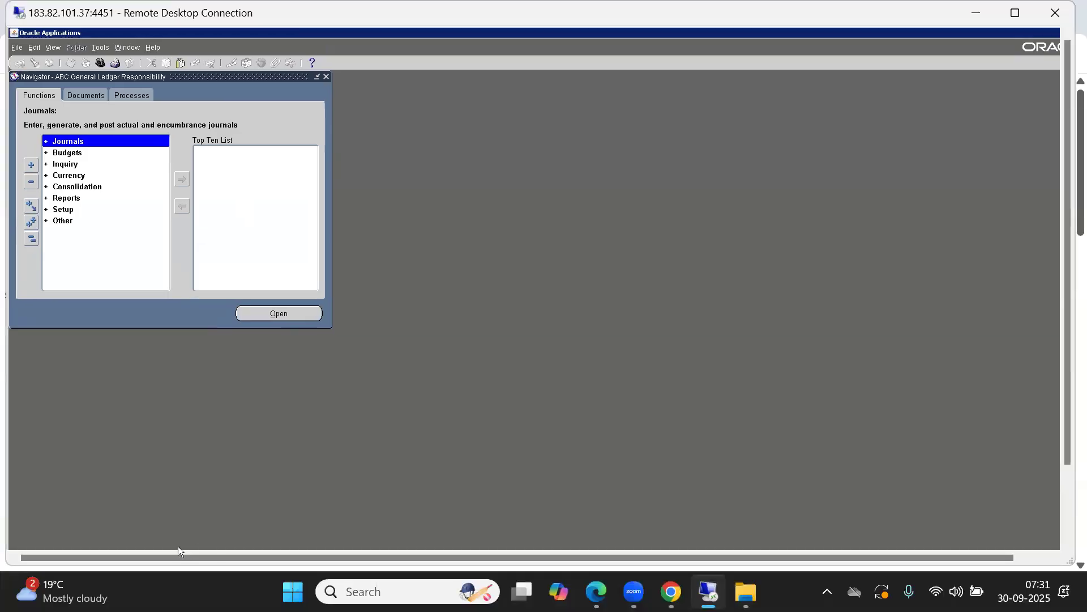
key(alt+Tab)
key(alt+Tab)
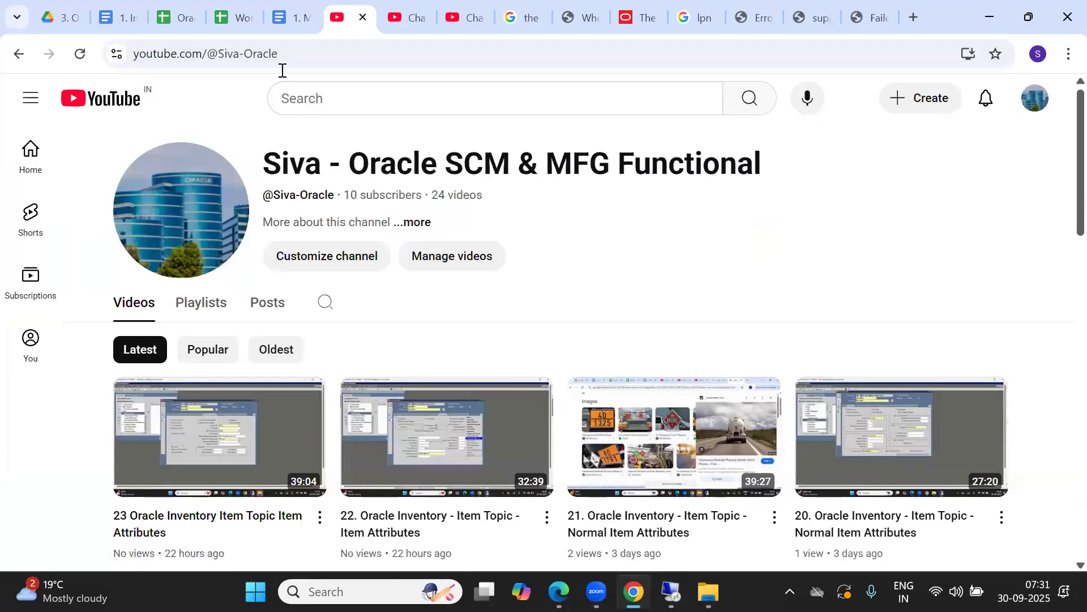
click(107, 18)
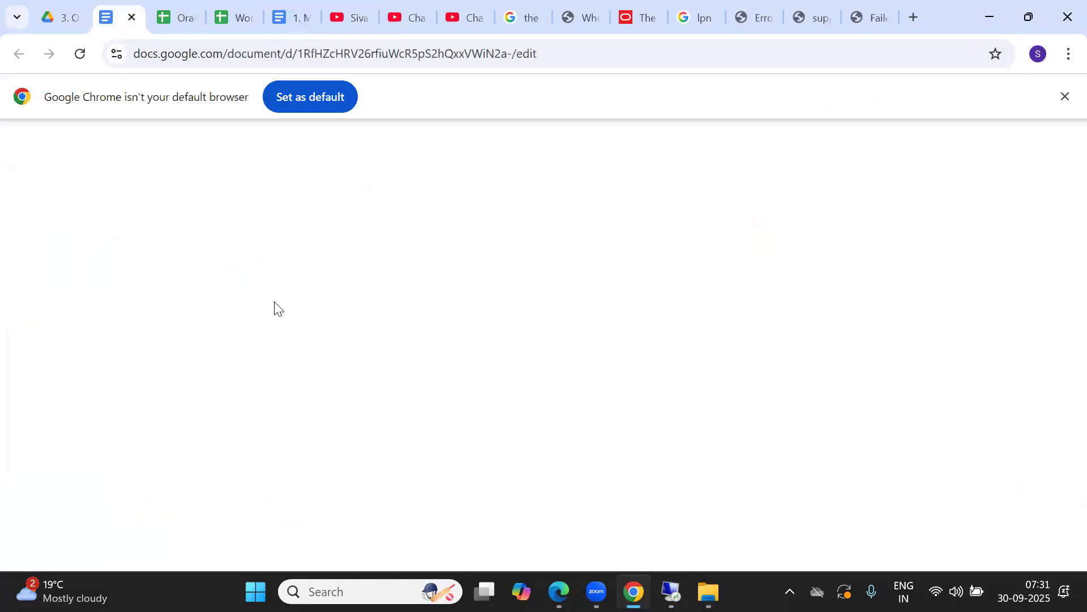
click(425, 309)
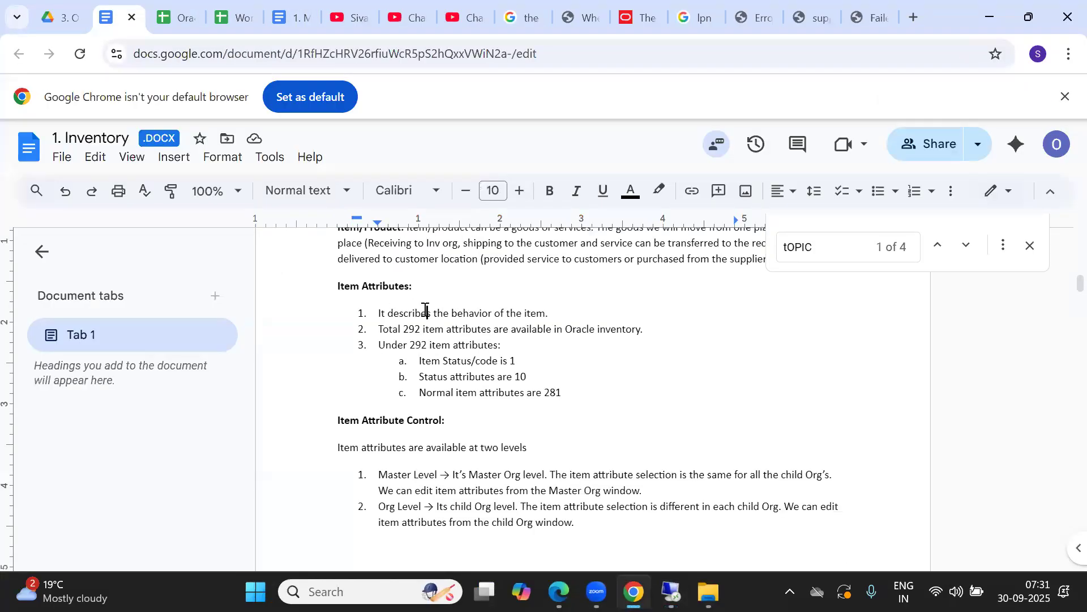
Go to the "4. Inventory Transactions" section of the Inventory document and close the find bar.
scroll(425, 309, down, 20)
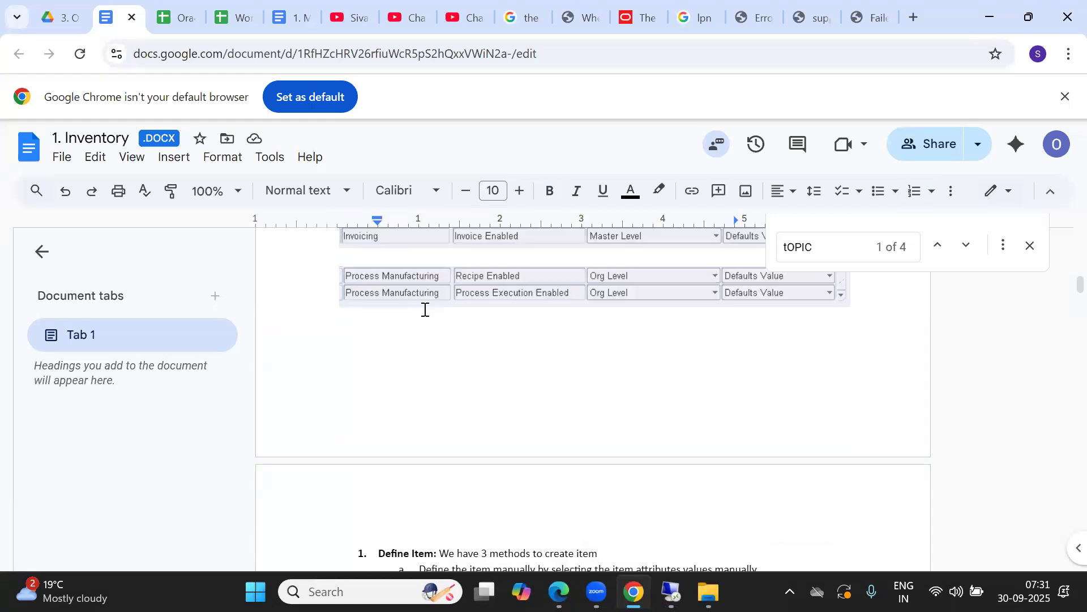
scroll(425, 308, down, 20)
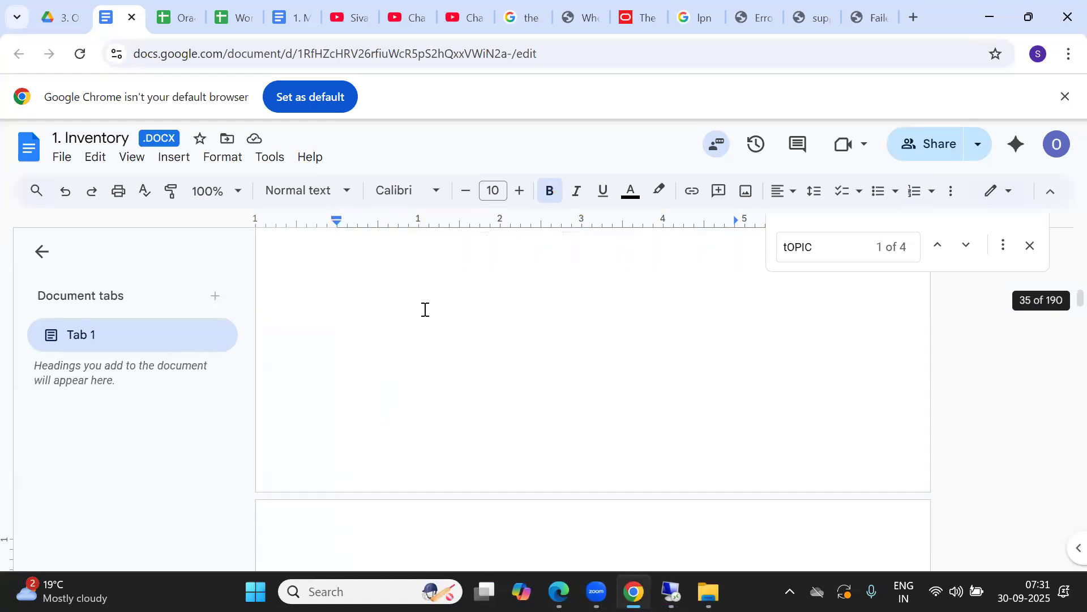
key(Down)
key(Down)
key(Down)
key(Down)
key(Down)
key(Down)
key(Down)
key(Down)
key(Down)
key(Down)
key(Down)
key(Down)
key(Down)
key(Up)
key(Up)
key(Up)
key(Up)
key(Up)
key(Up)
key(Up)
key(Up)
key(Up)
key(Up)
key(Up)
key(Up)
key(Up)
key(Up)
key(Up)
key(Up)
key(Up)
key(Up)
key(Up)
key(Up)
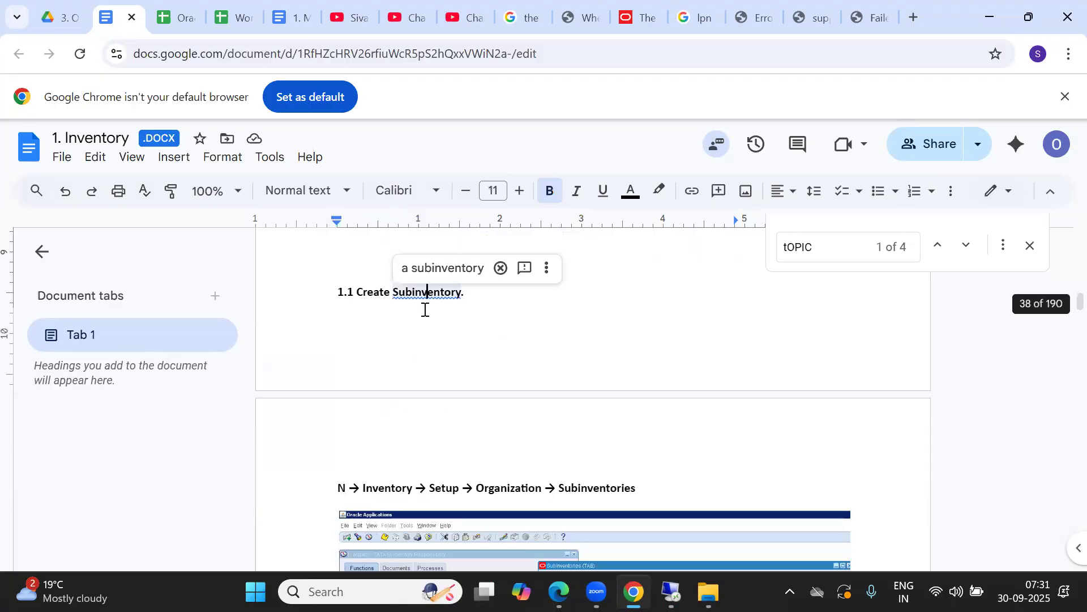
key(Up)
key(Up)
key(Up)
key(Up)
key(Up)
key(Up)
key(Up)
key(Up)
key(Up)
key(Up)
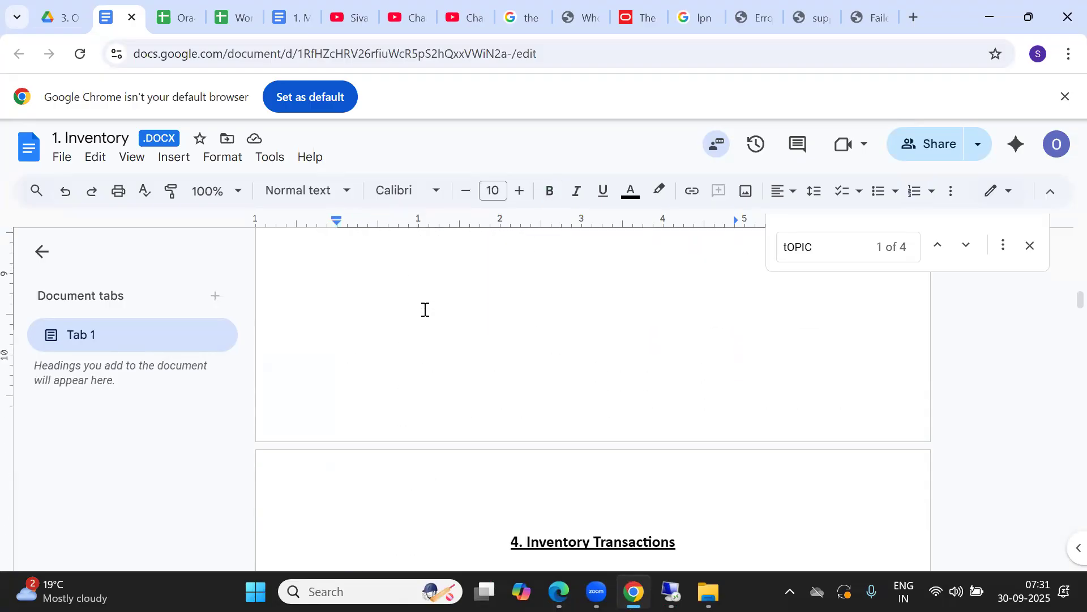
key(Down)
key(Down)
key(Down)
key(Down)
key(Down)
key(Down)
key(Down)
key(Down)
key(Down)
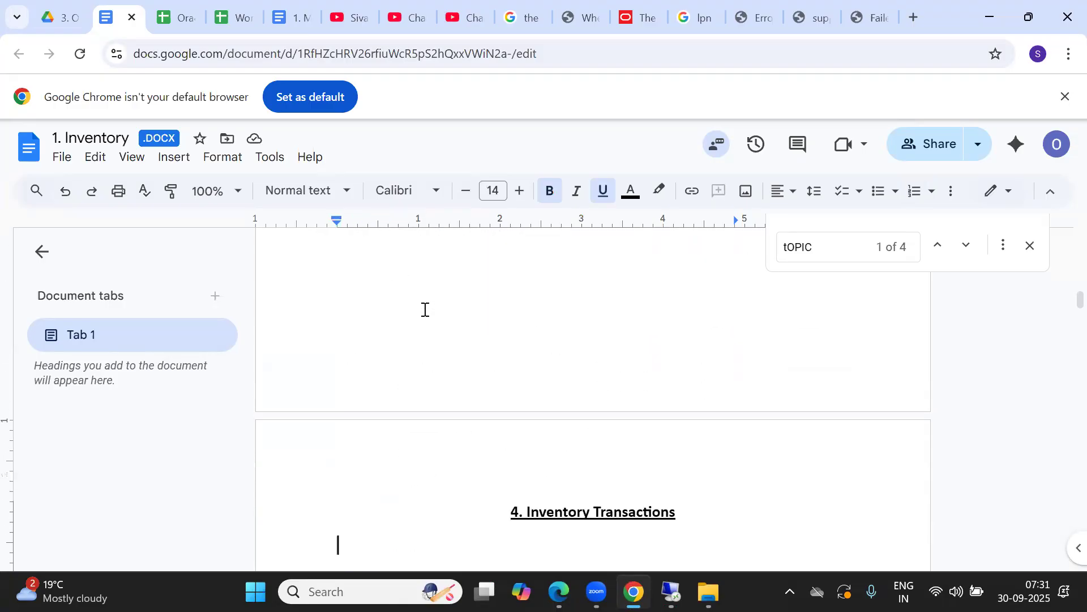
key(Down)
key(Down)
key(Down)
key(Down)
key(Down)
key(Down)
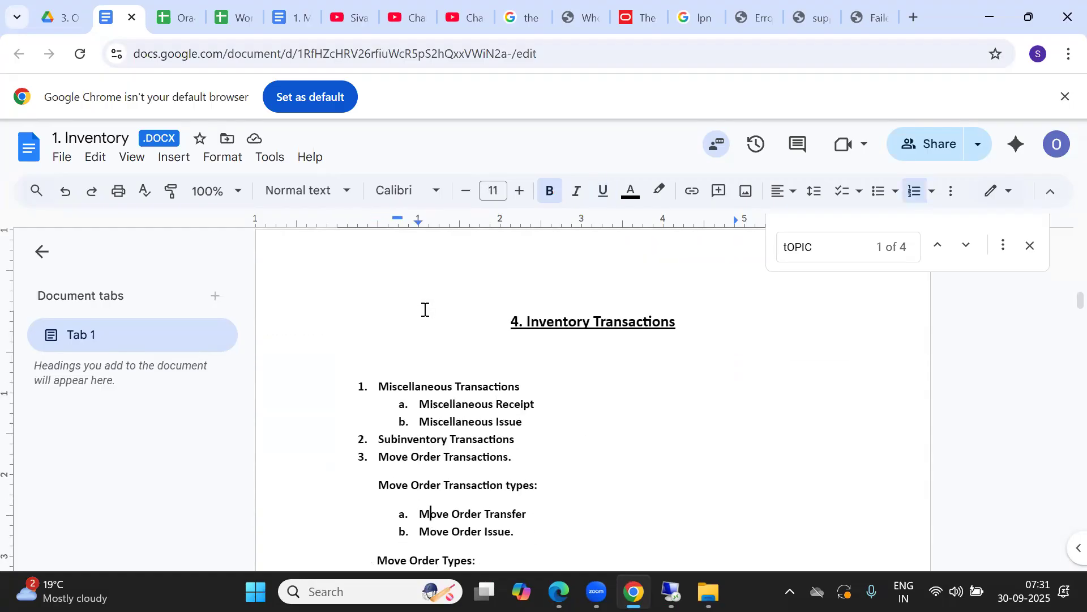
click(1030, 246)
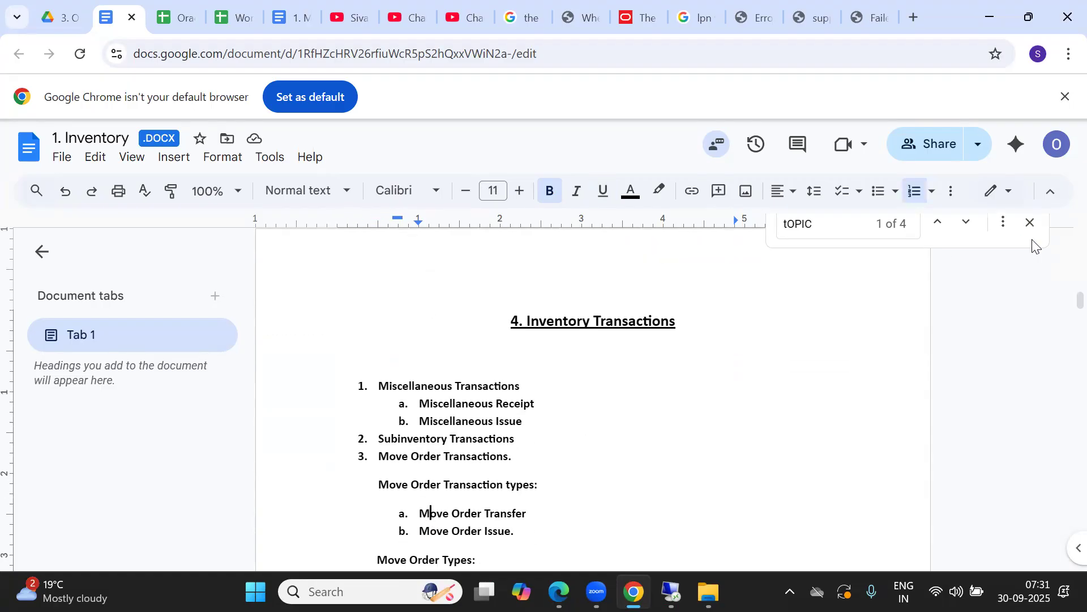
click(453, 375)
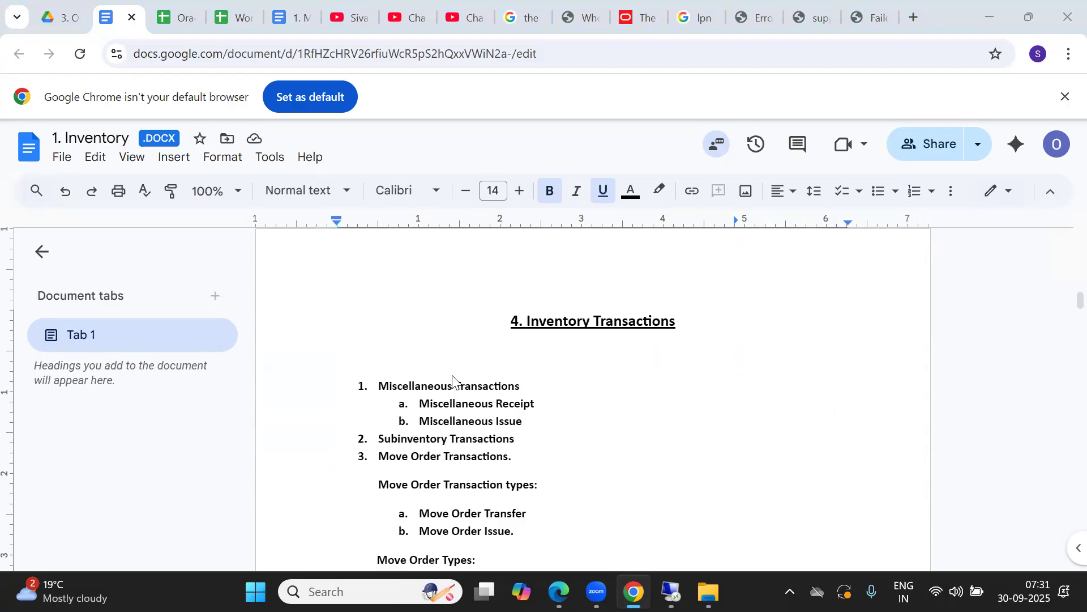
Highlight the "4. Inventory Transactions" heading to point out the section, then clear the highlight.
key(alt+Tab)
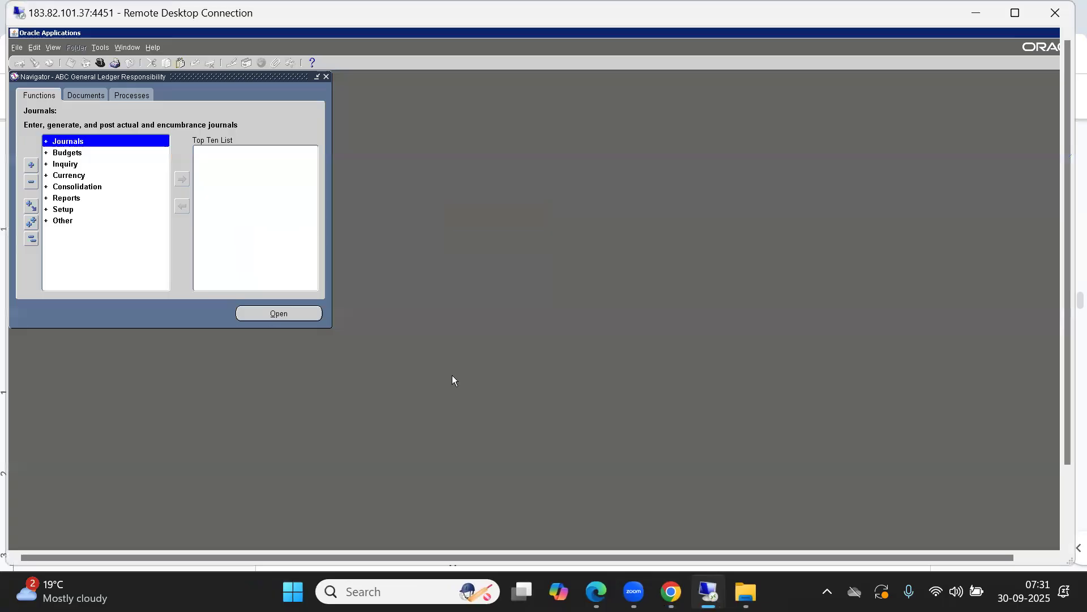
key(alt+Tab)
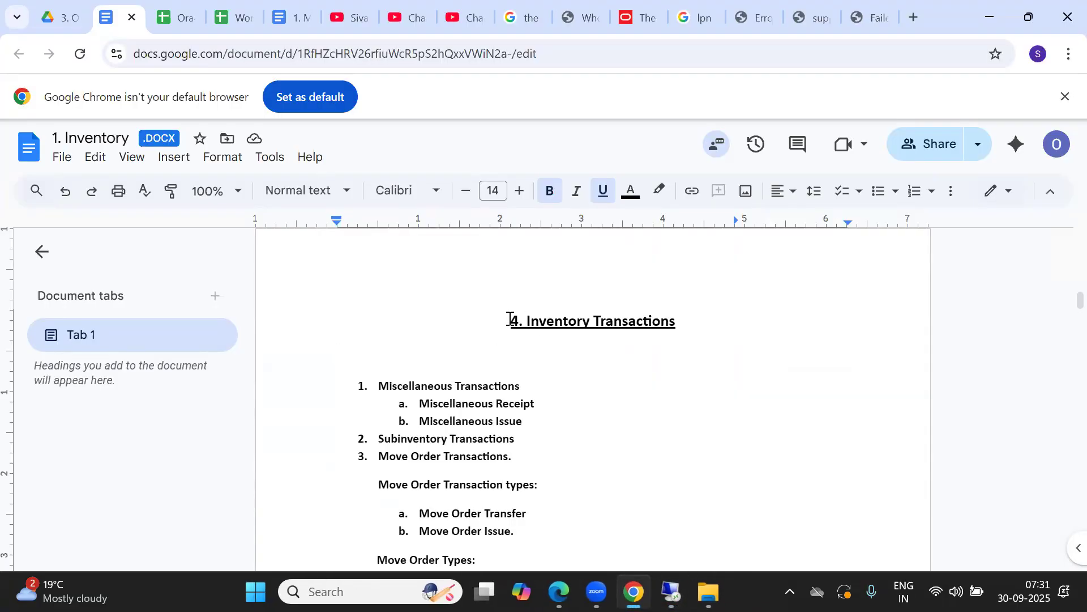
drag(512, 318, 678, 316)
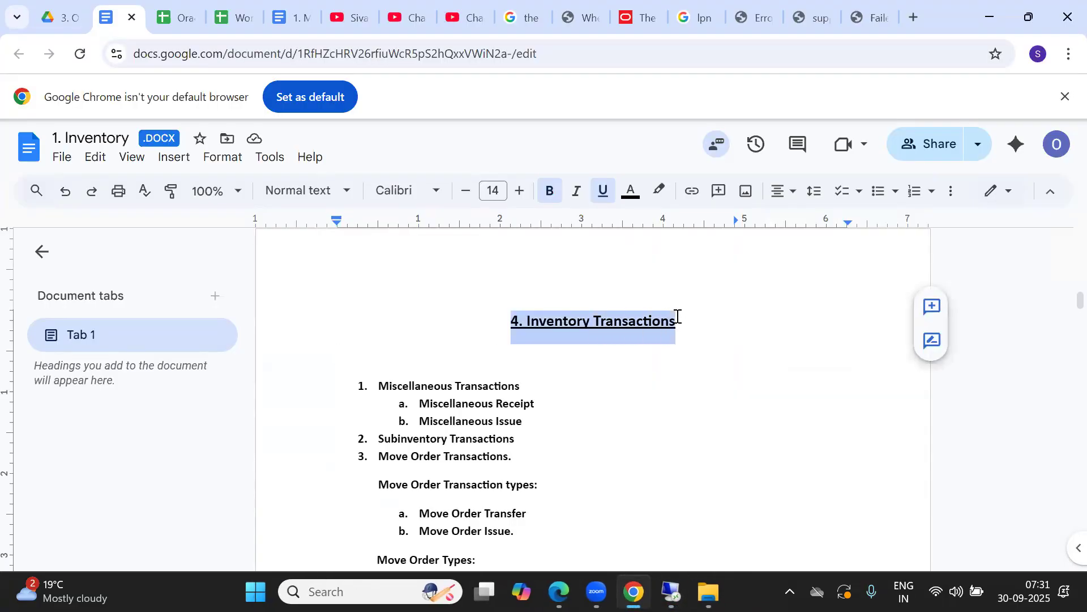
click(476, 406)
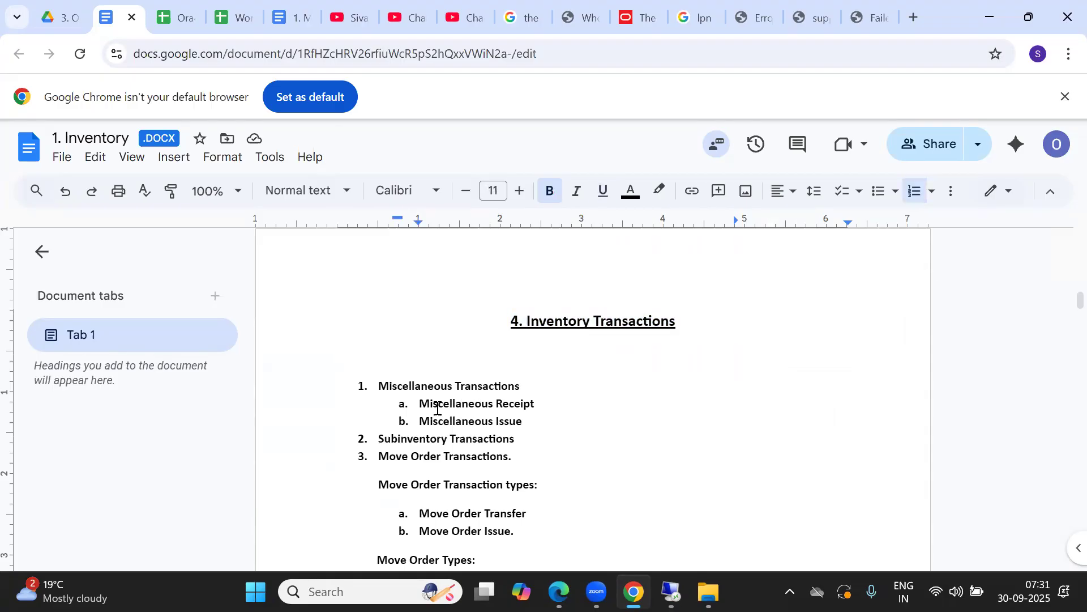
Examine the list of inventory transactions, from Miscellaneous Transactions through the move order types to Inter Org Transactions.
click(416, 431)
key(Down)
key(Down)
key(Down)
key(Down)
key(Down)
key(Down)
key(Down)
key(Down)
key(Down)
key(Down)
key(Down)
key(Up)
key(Up)
key(Up)
key(Up)
key(Up)
key(Up)
key(Up)
key(Up)
key(Up)
key(Up)
key(Up)
key(Up)
key(Up)
key(Up)
key(Up)
key(Up)
key(Up)
key(Up)
key(Up)
key(Up)
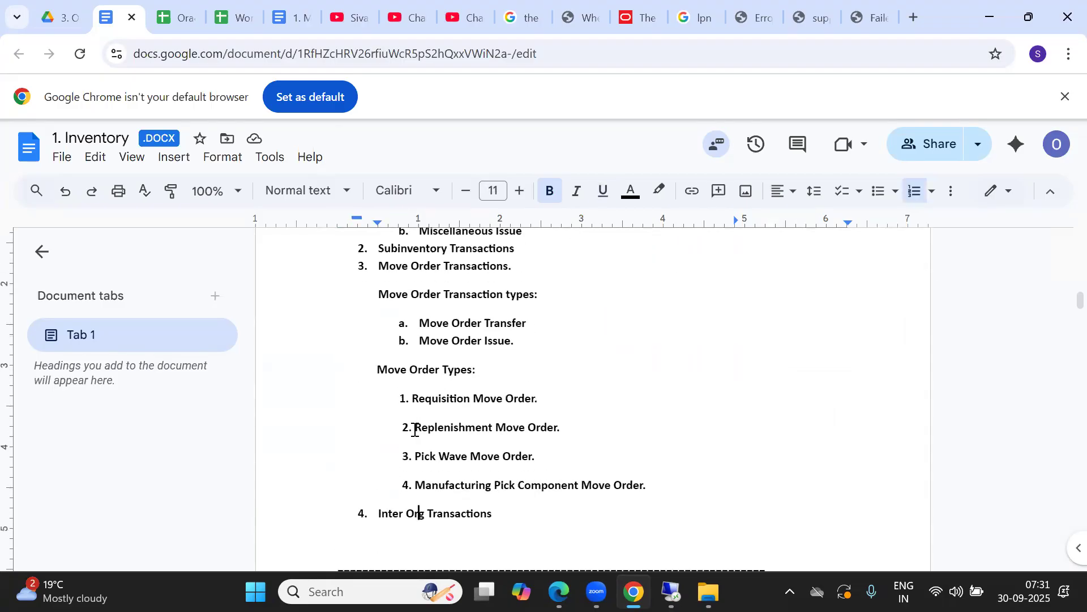